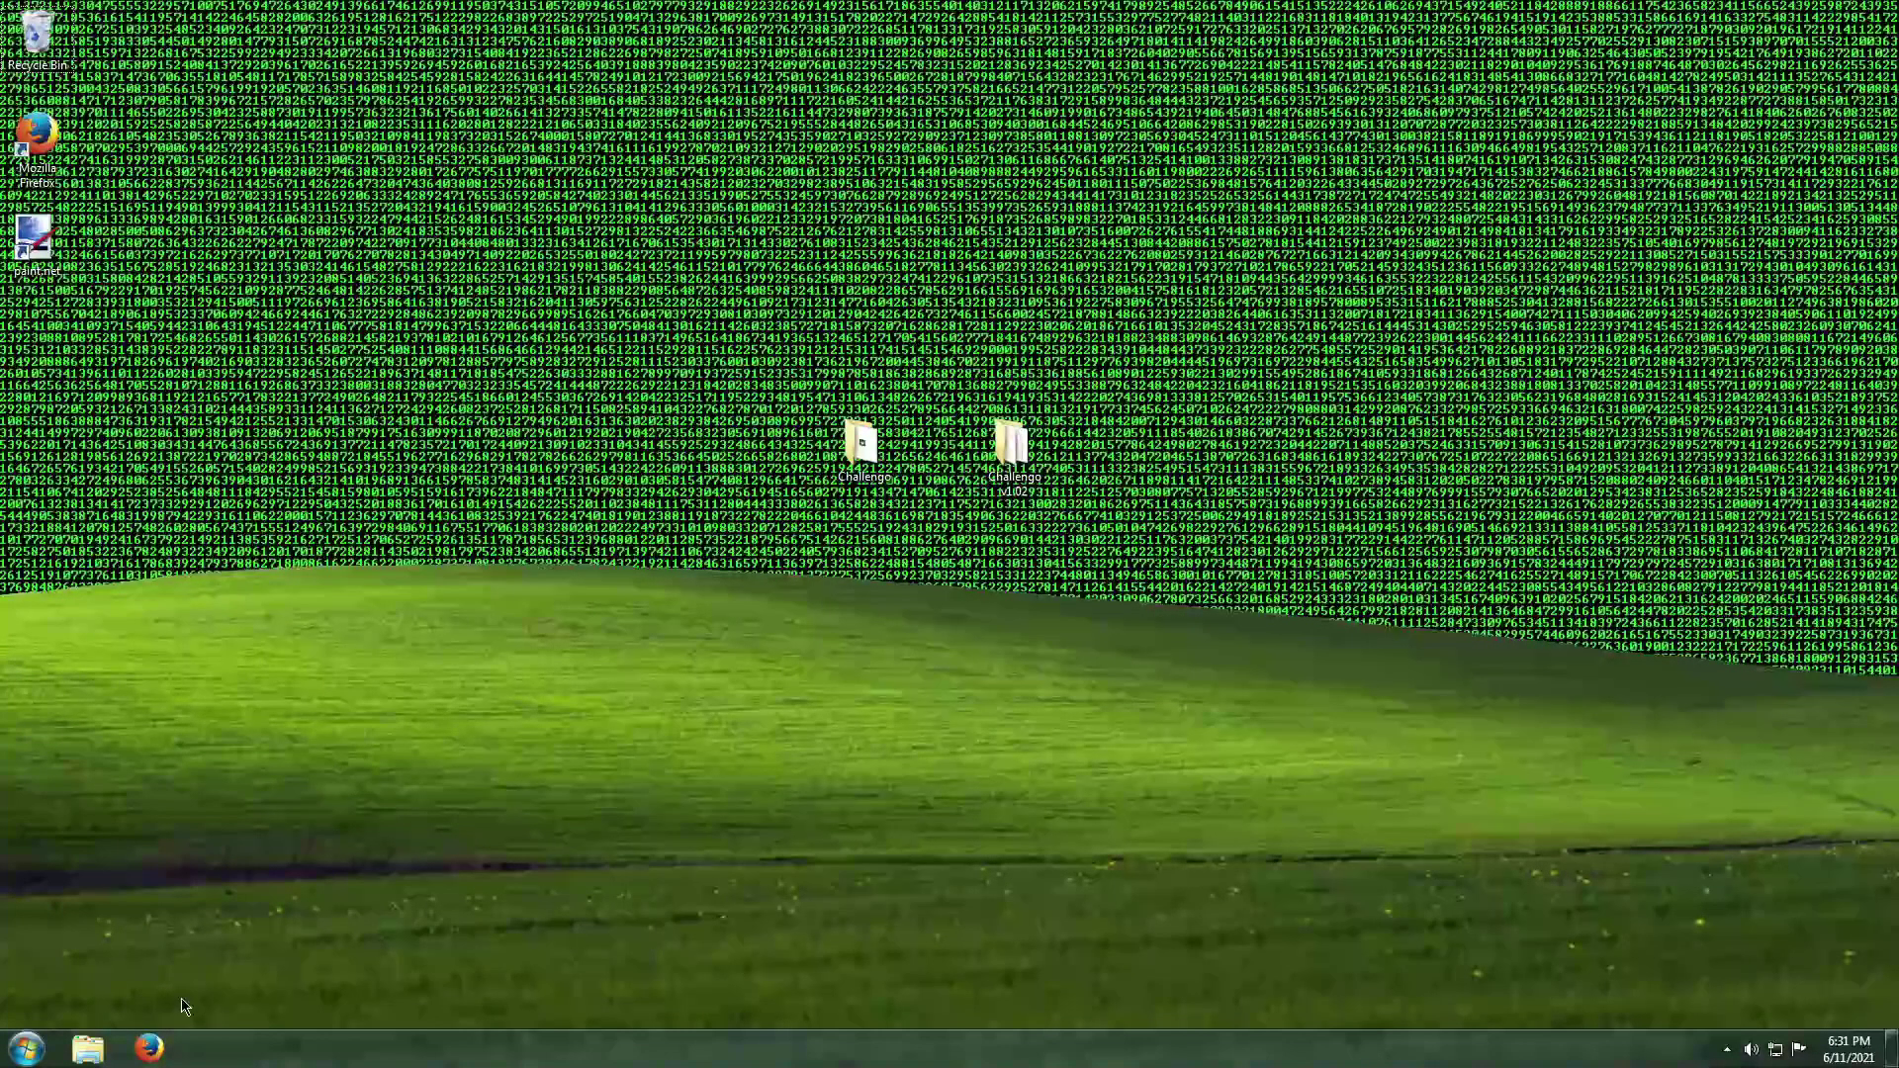
# Start Firefox and search the web for 'orespawn'
pyautogui.click(158, 1044)
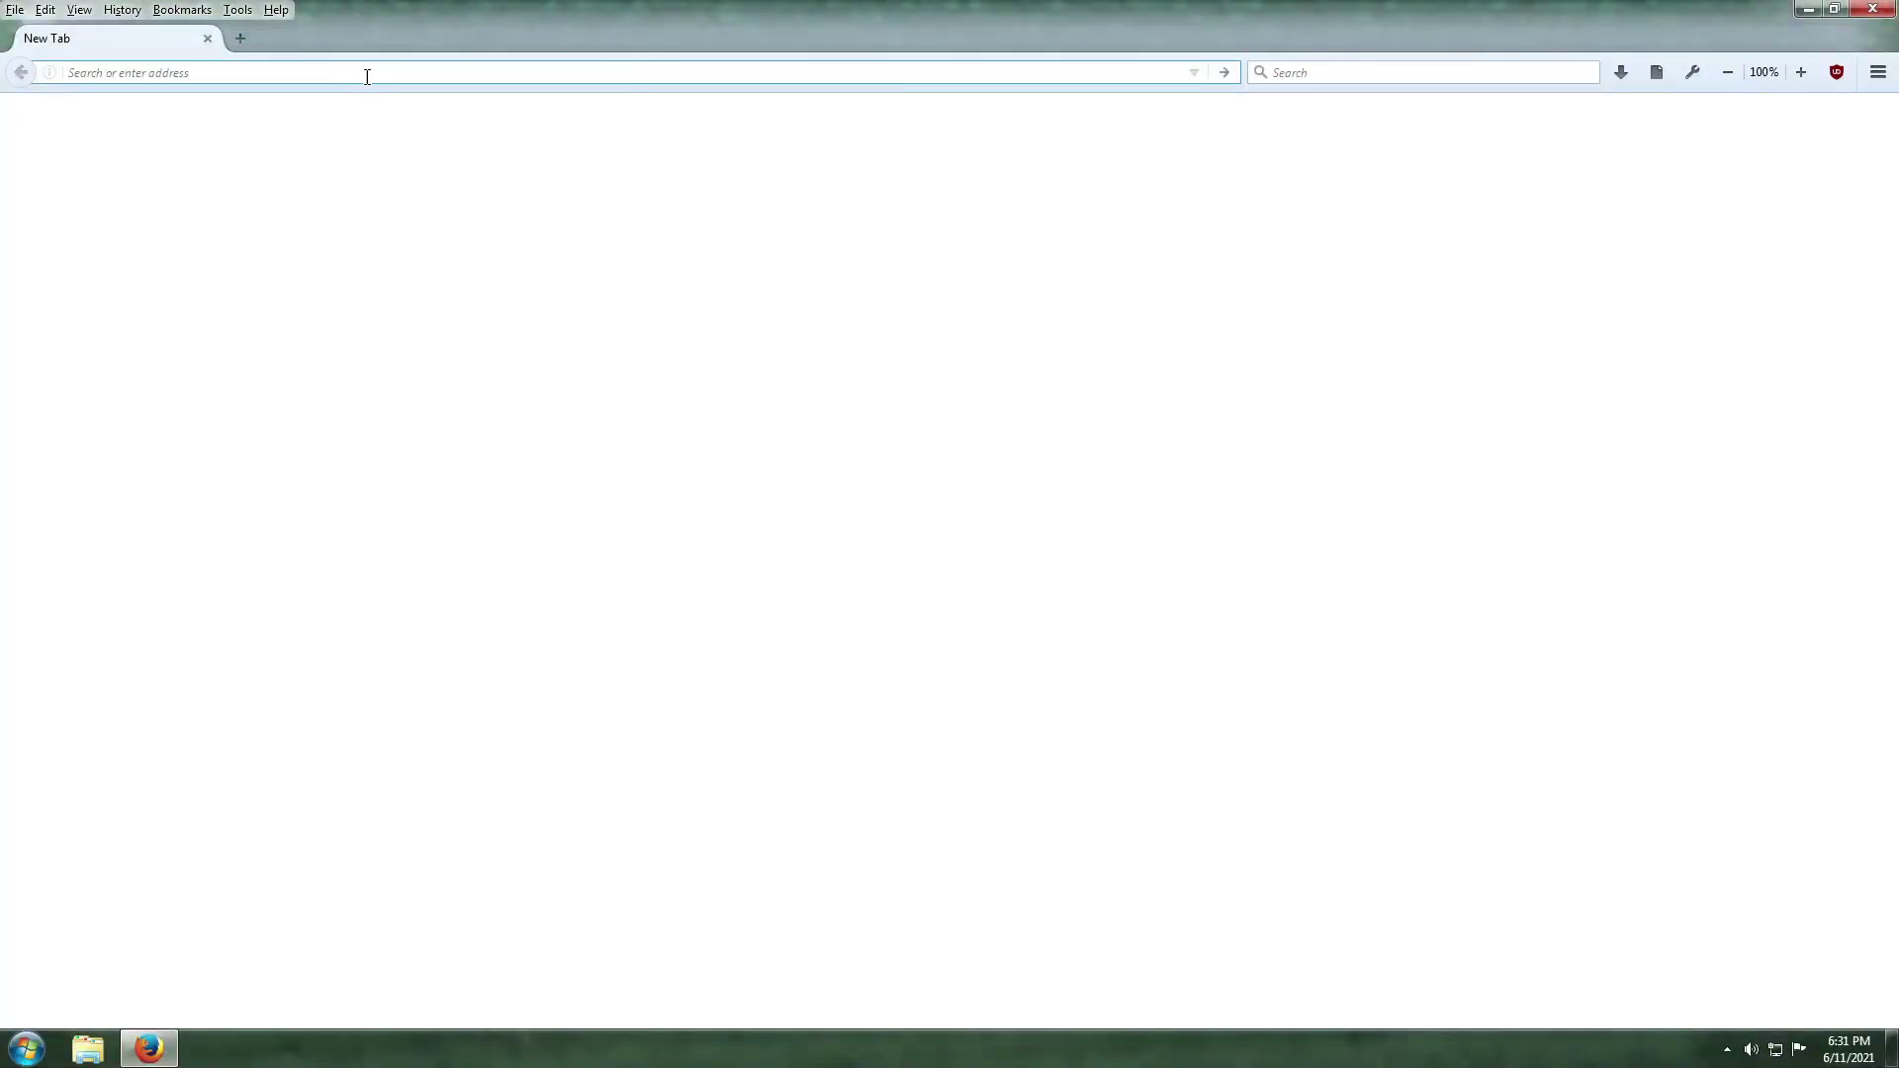
pyautogui.write('orespawn')
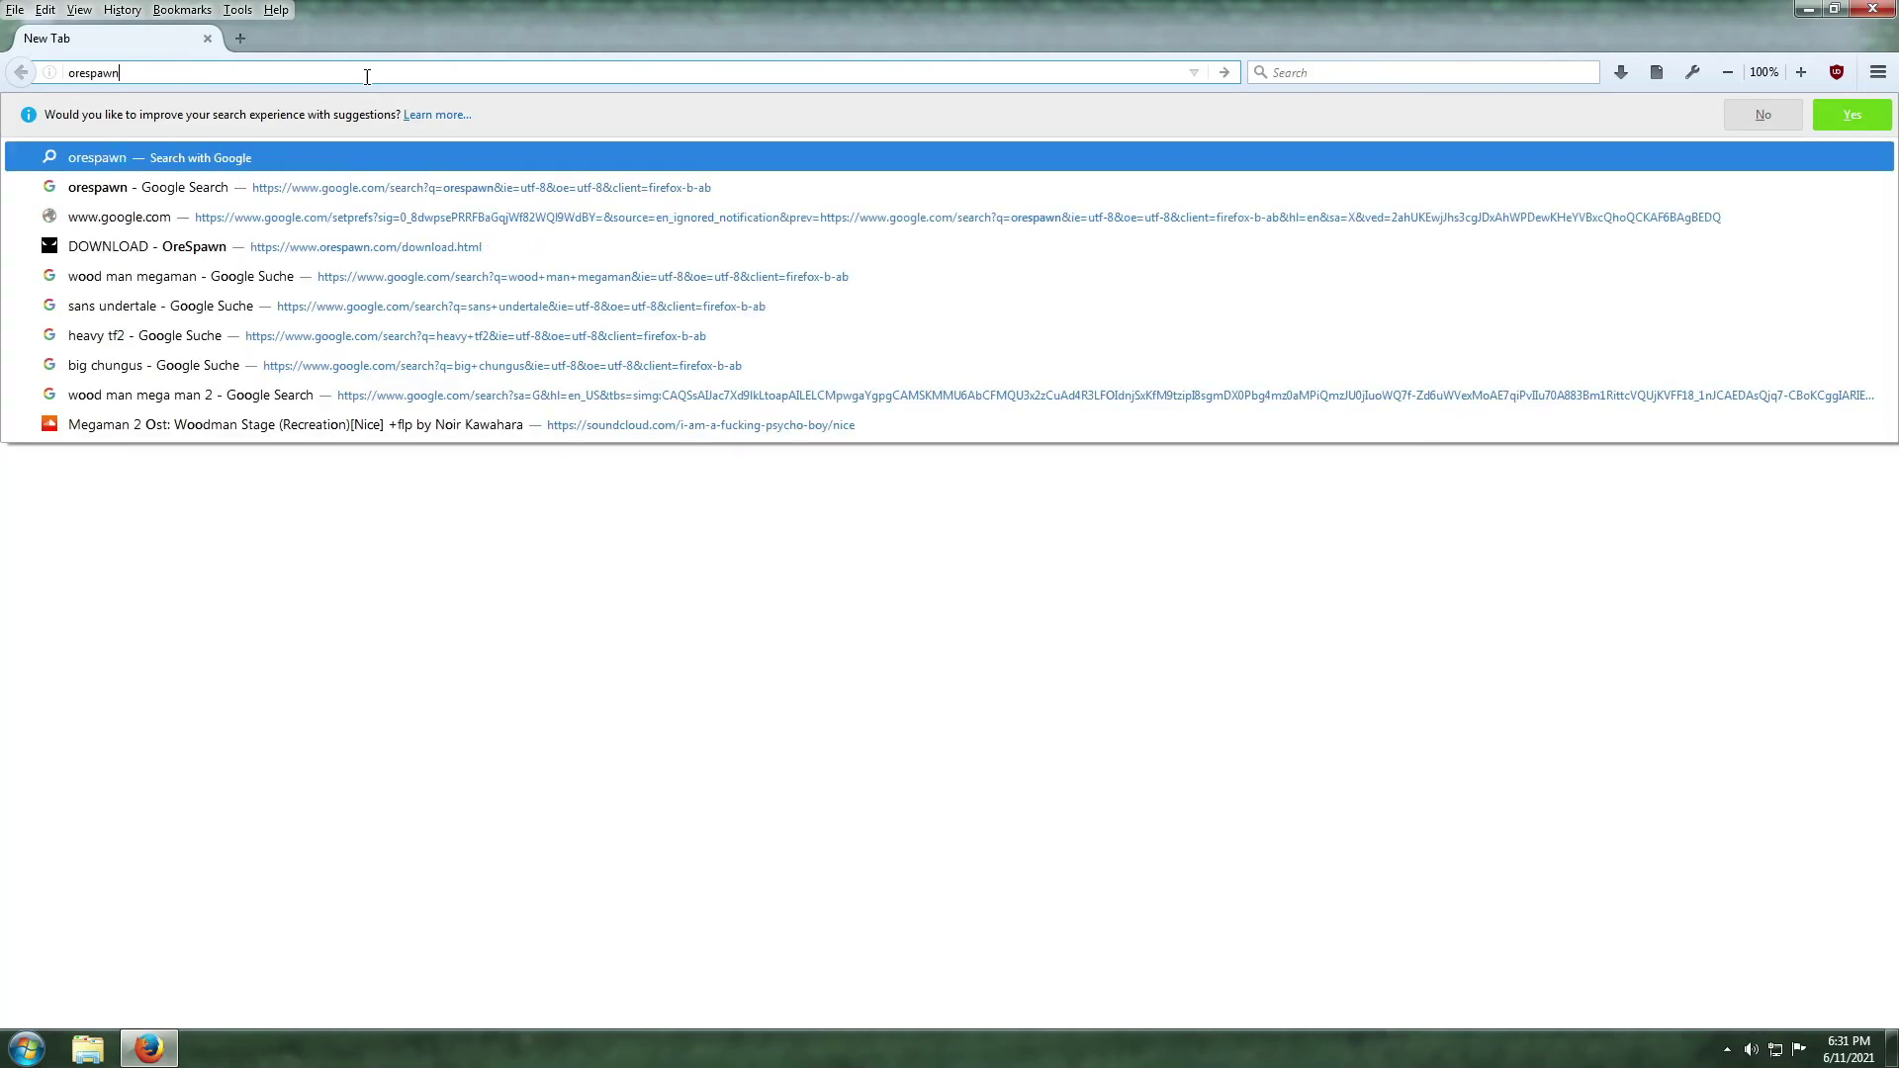
pyautogui.press('Return')
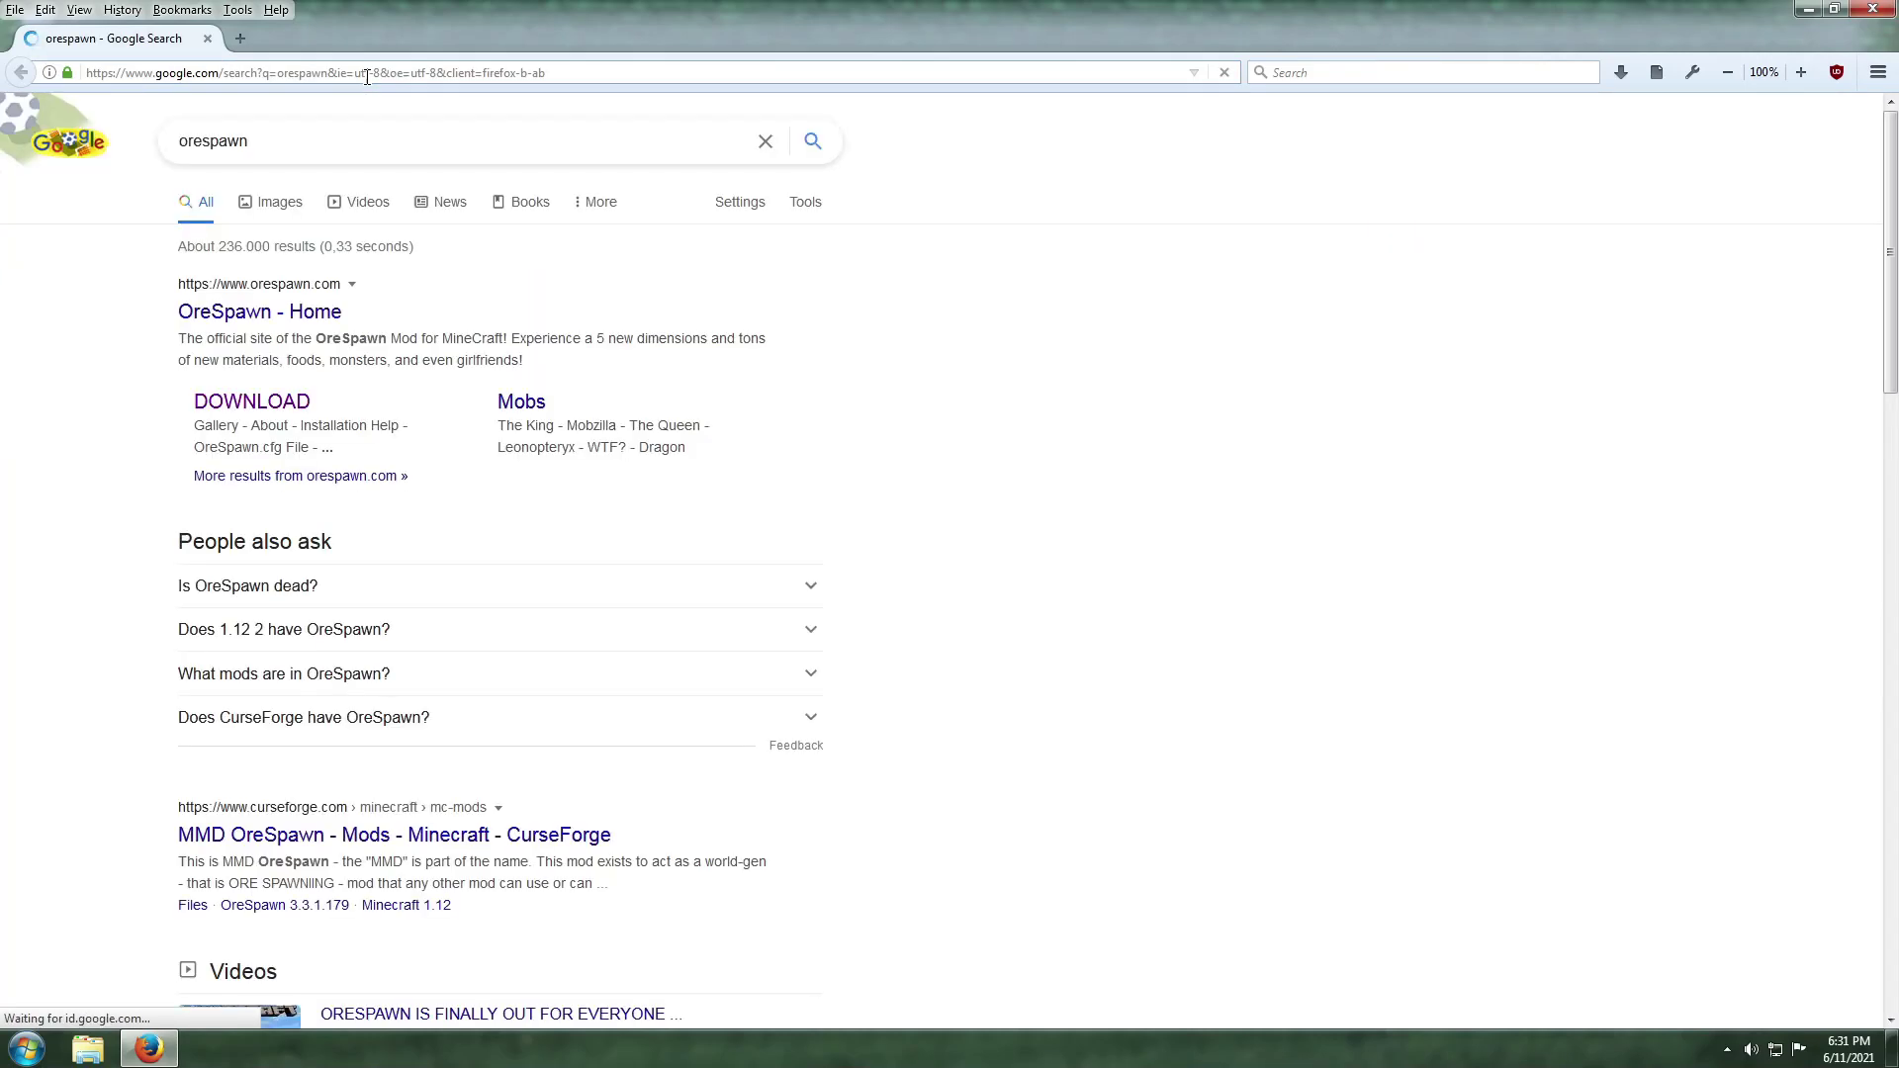
# Open the OreSpawn download page, then prefix its URL with web.archive.org/*/ to list Wayback captures
pyautogui.click(287, 398)
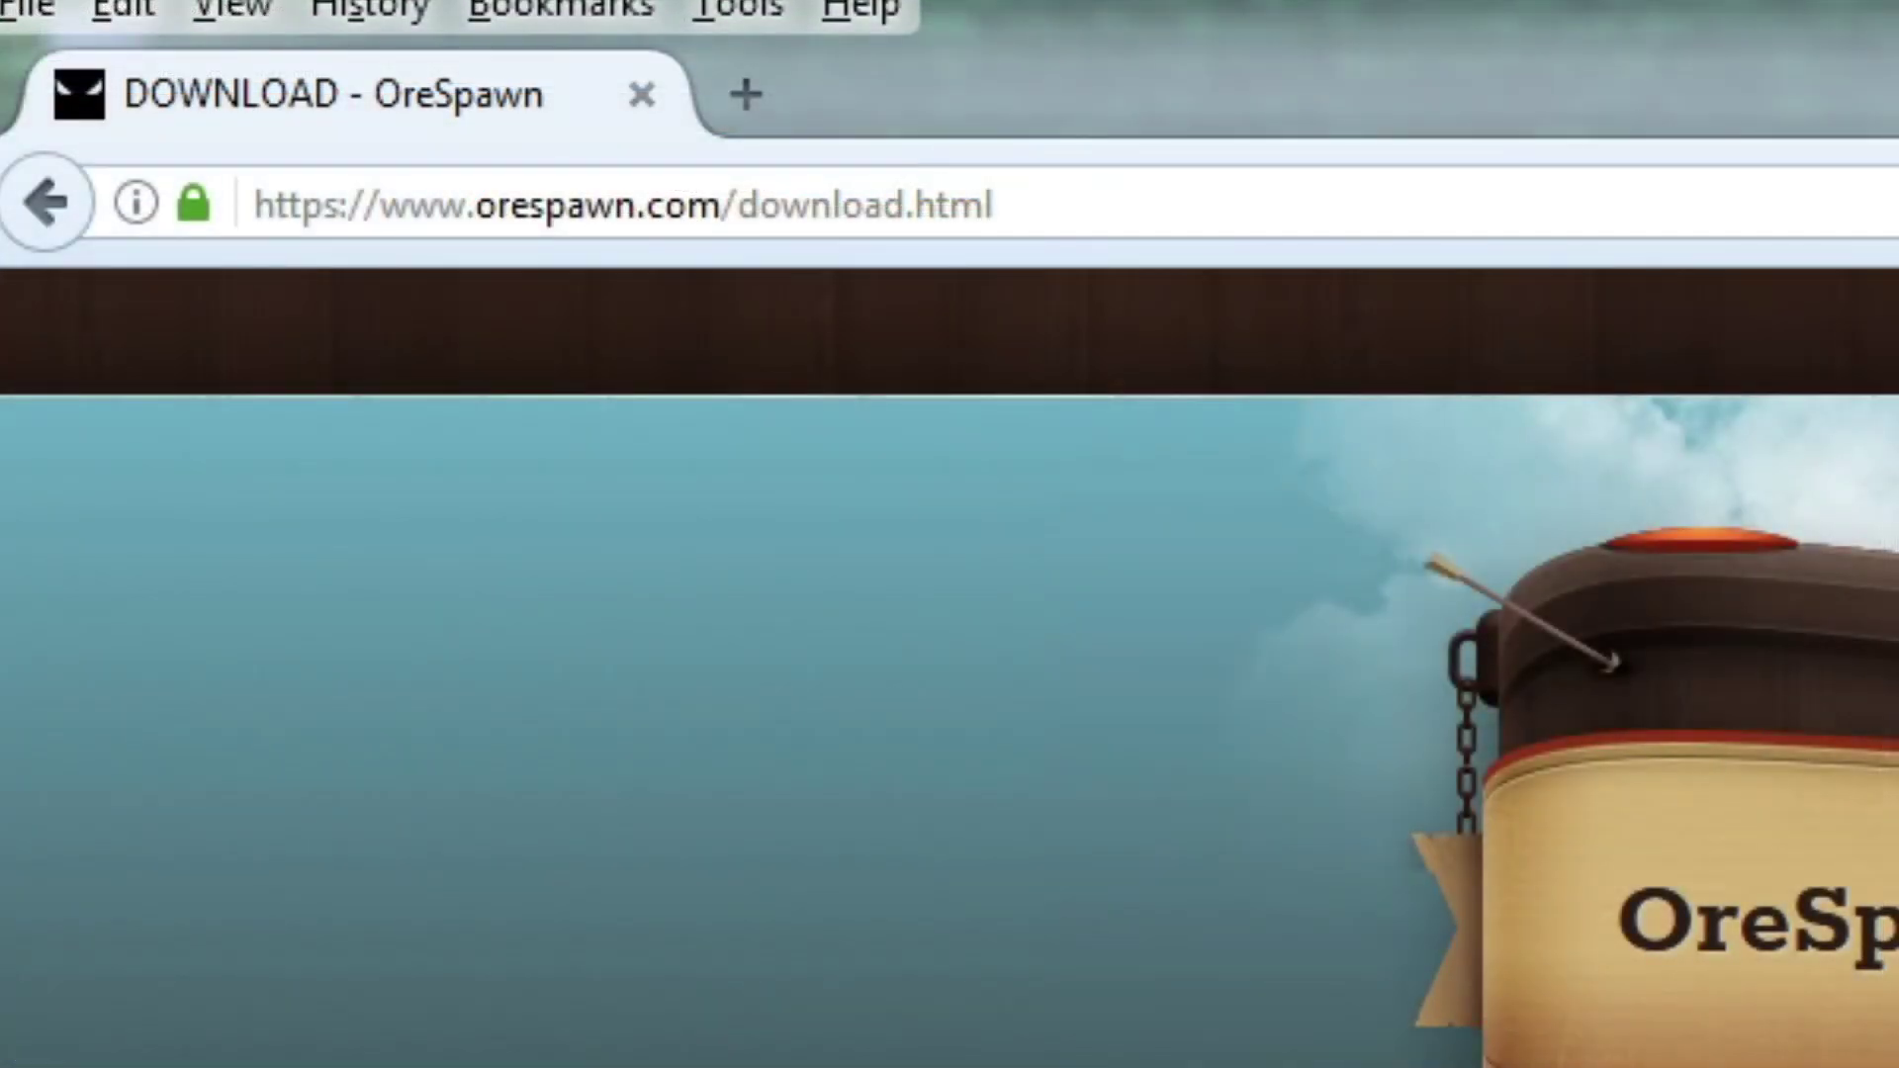
pyautogui.click(478, 210)
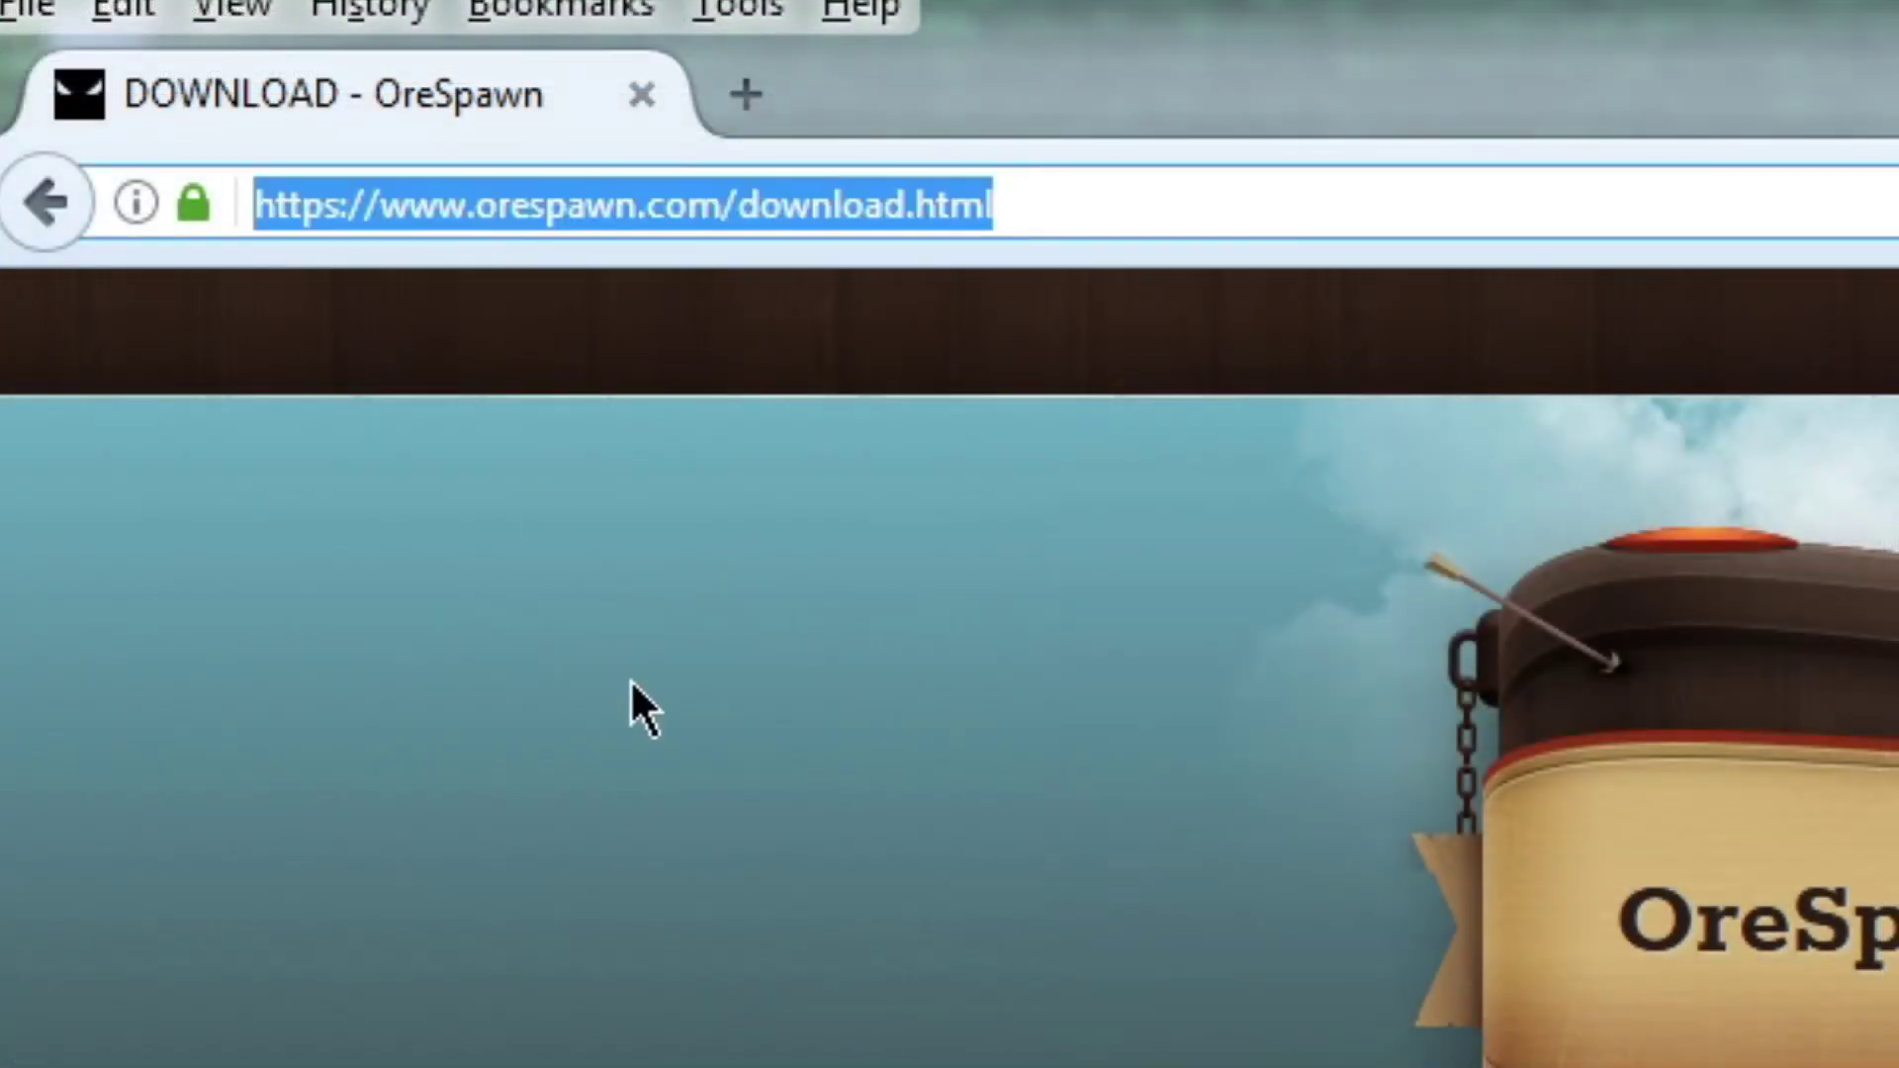
pyautogui.press('Home')
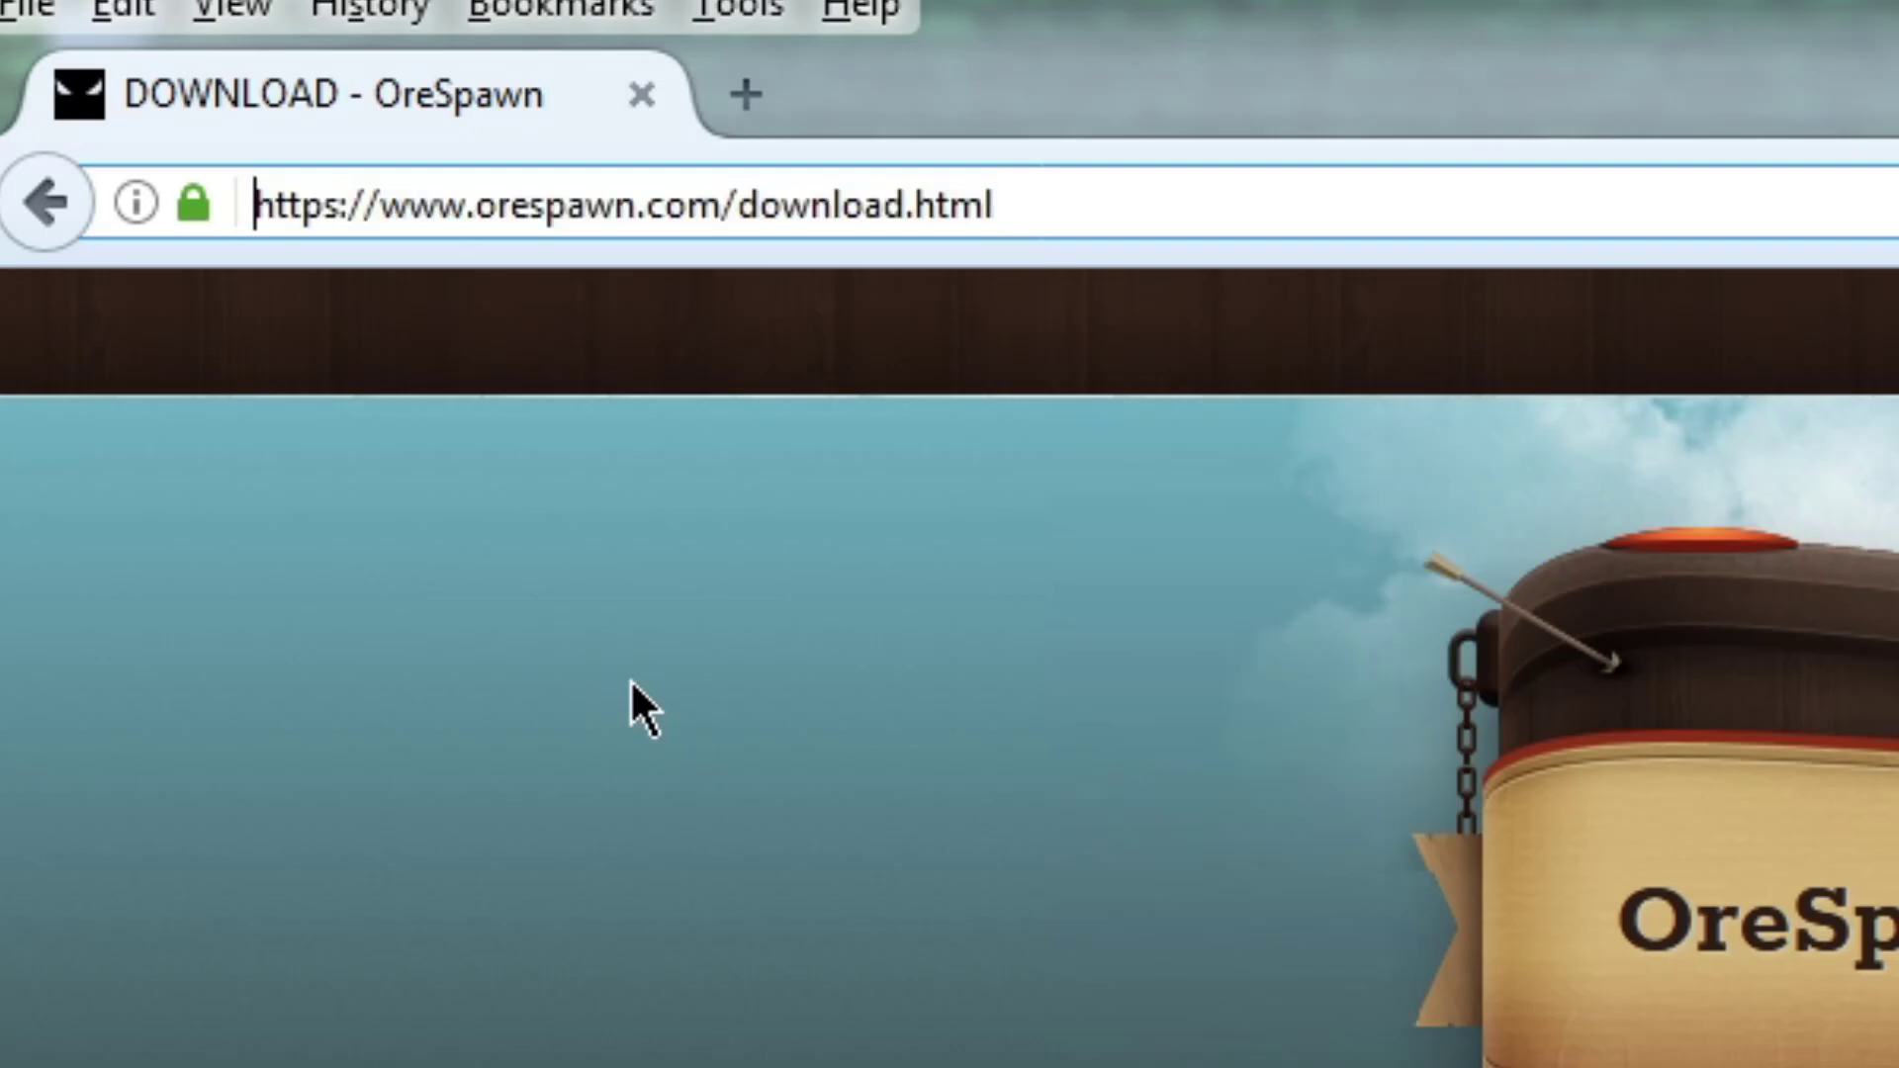
pyautogui.write('web')
pyautogui.write('.archiv')
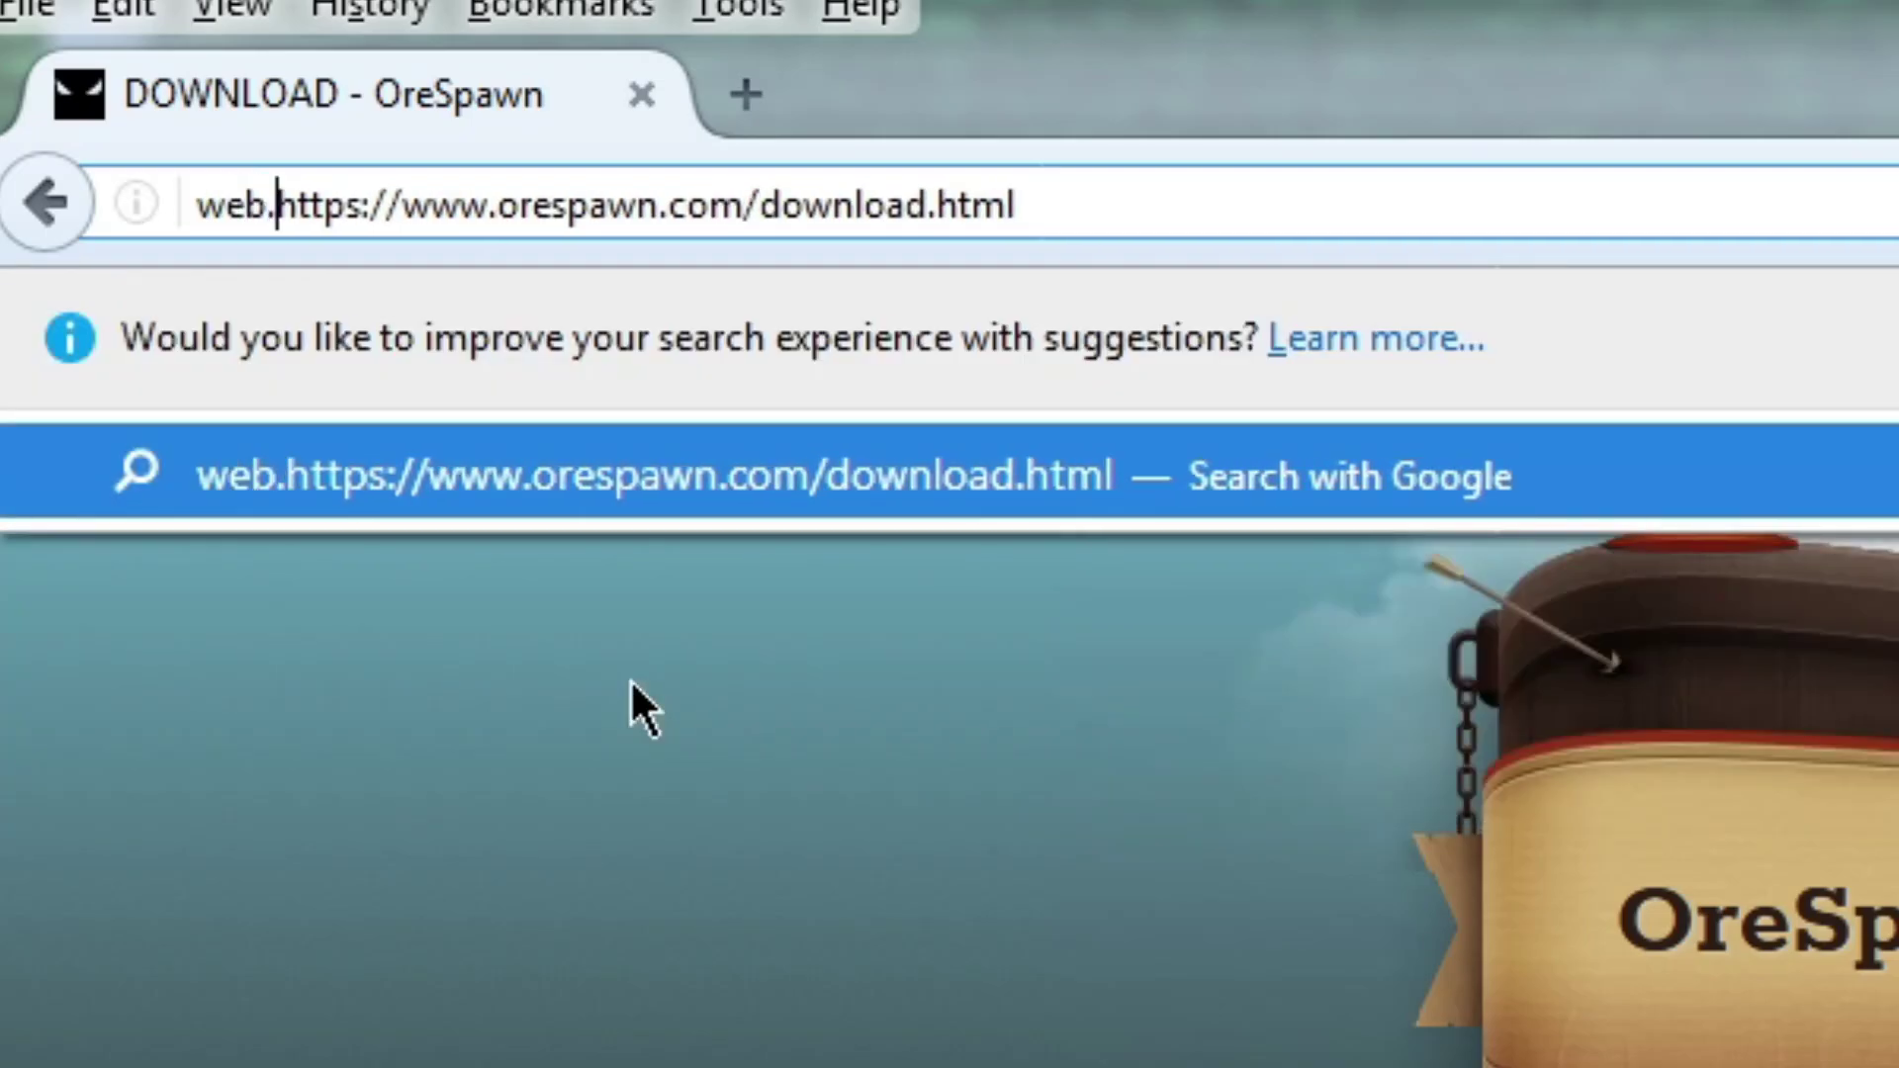
pyautogui.write('e.org/*')
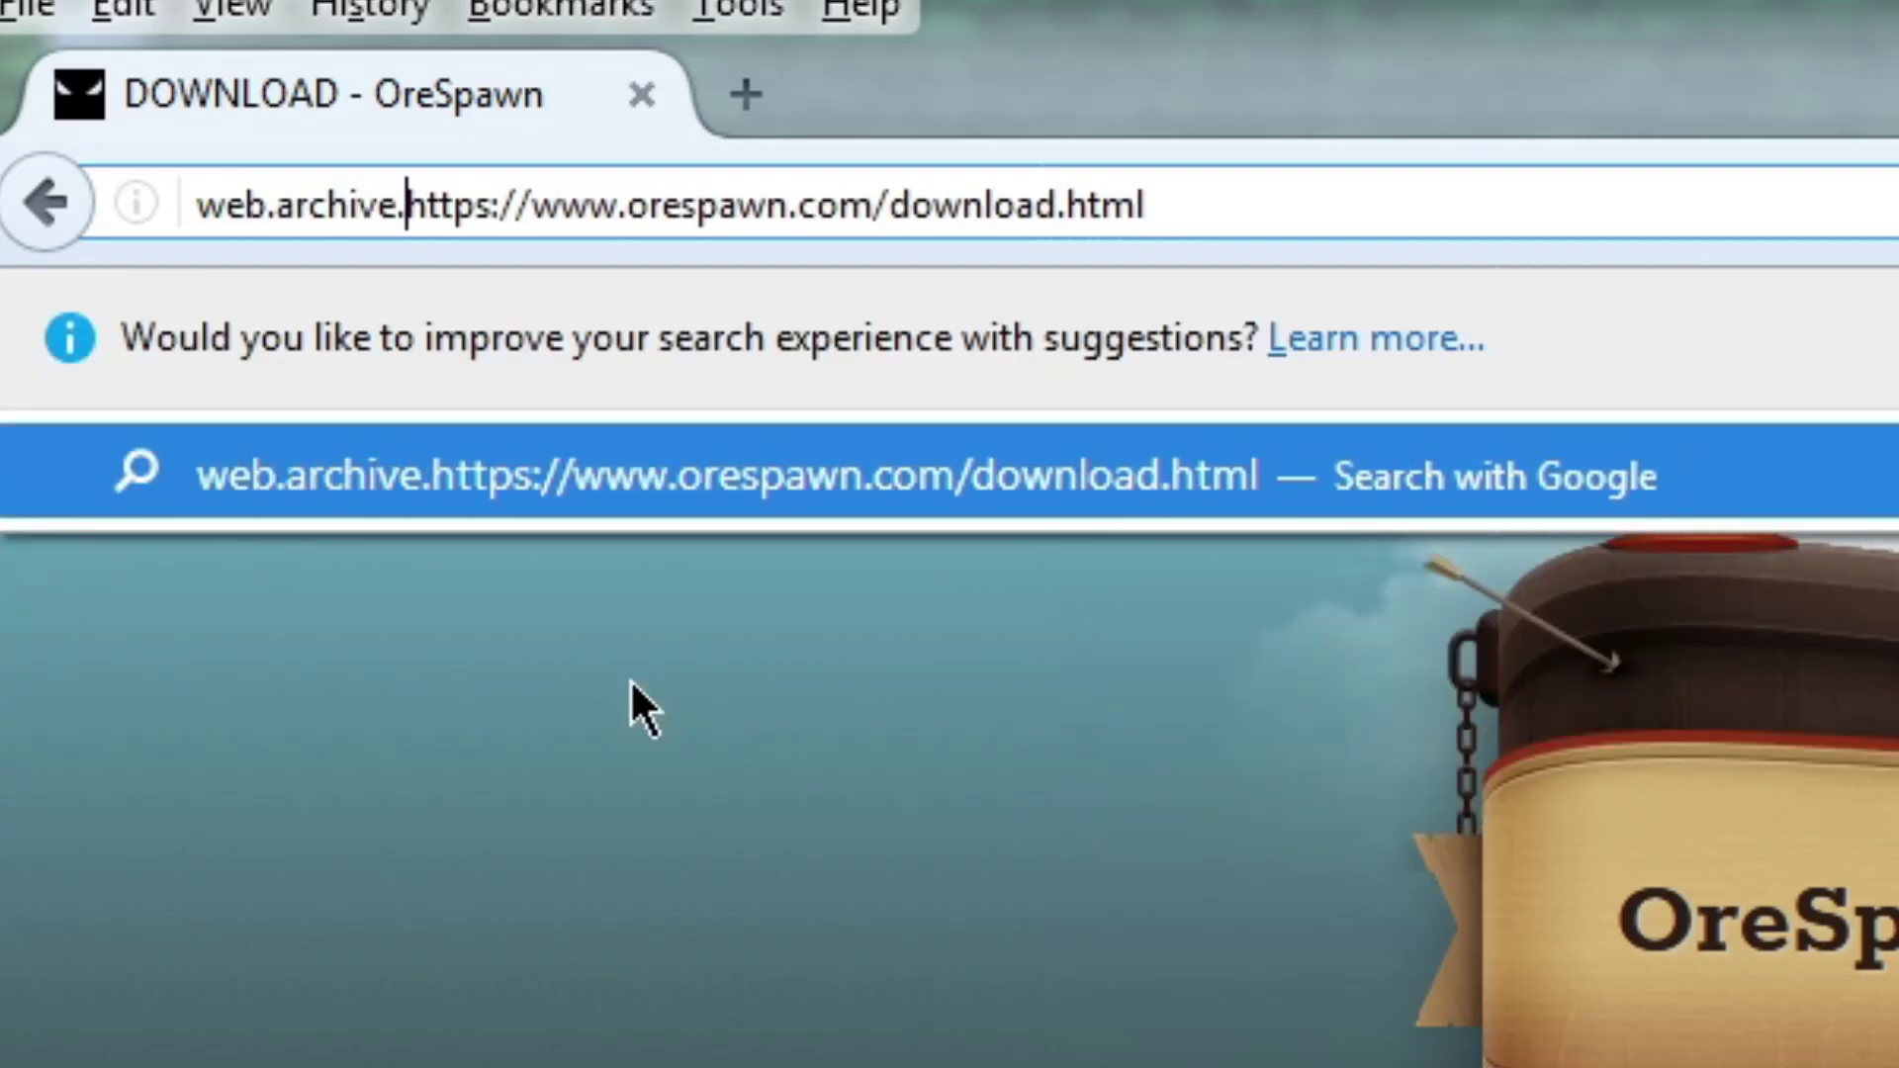
pyautogui.write('/')
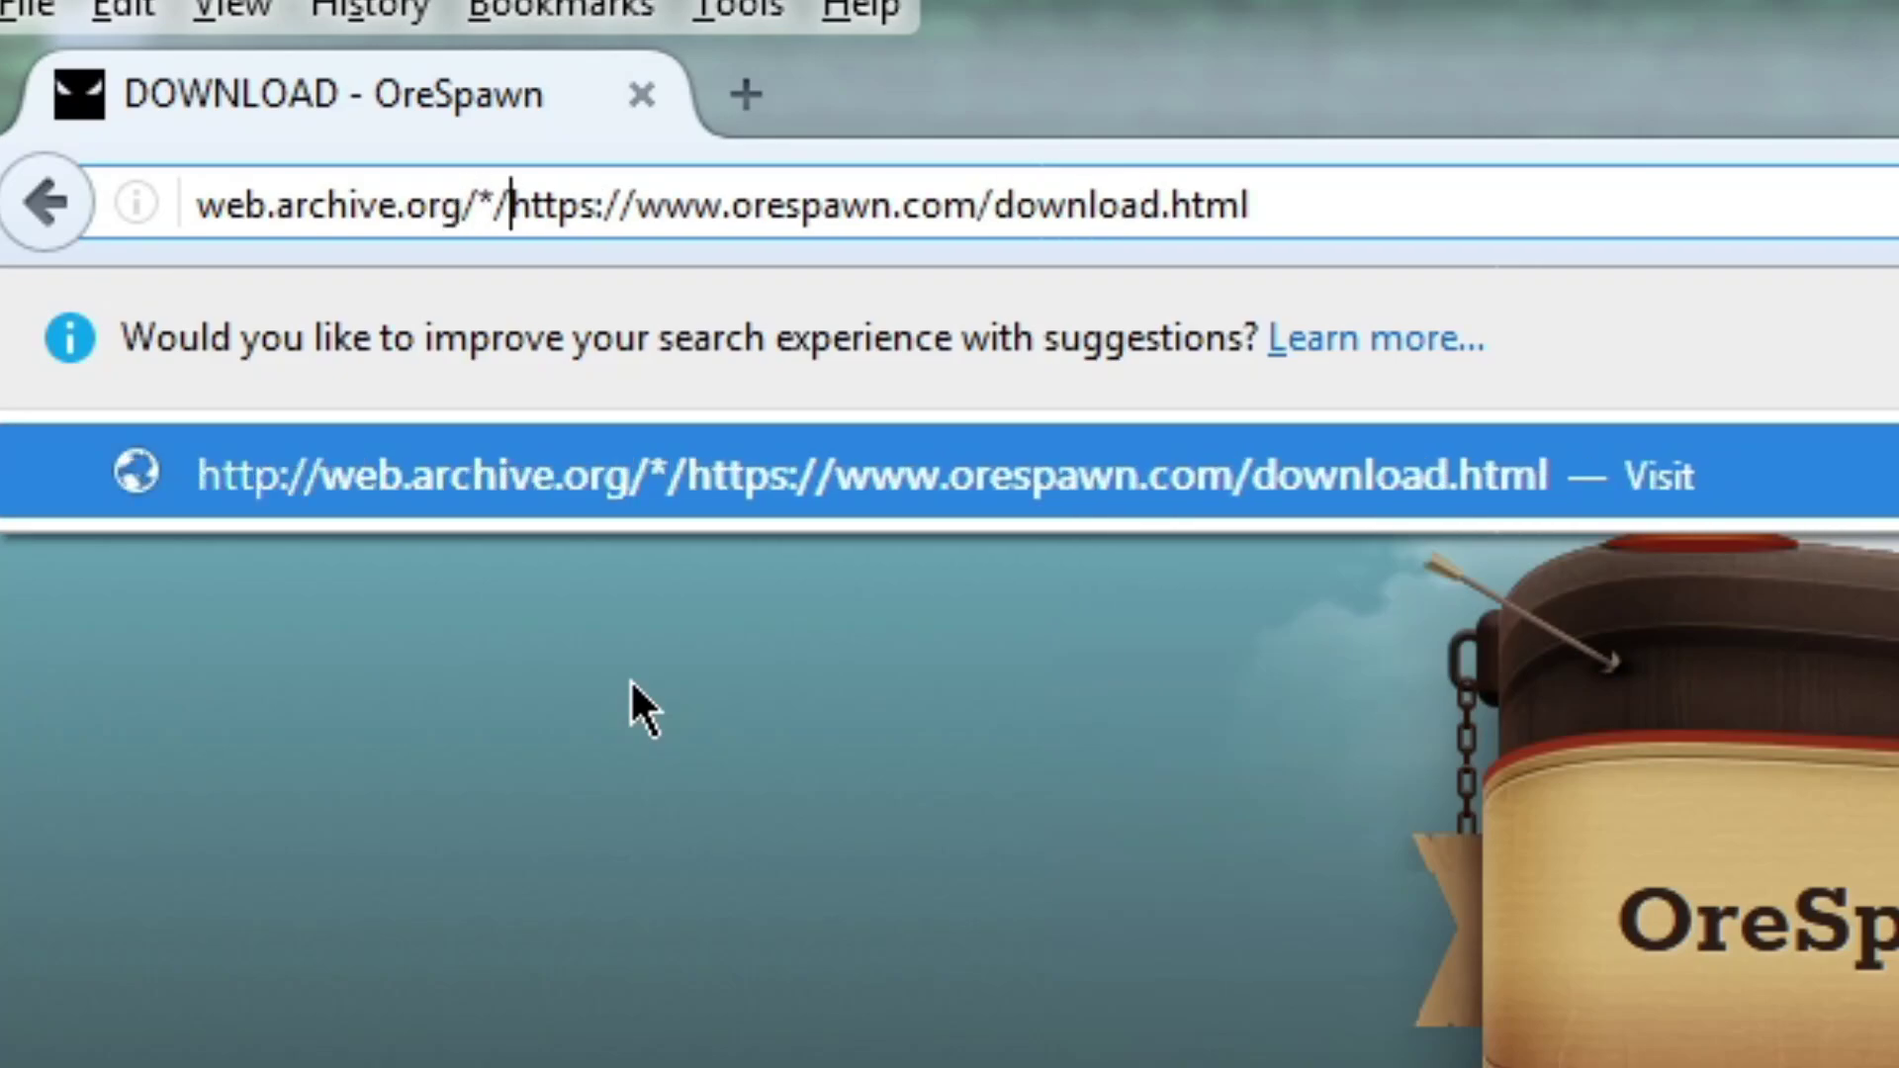
pyautogui.press('Return')
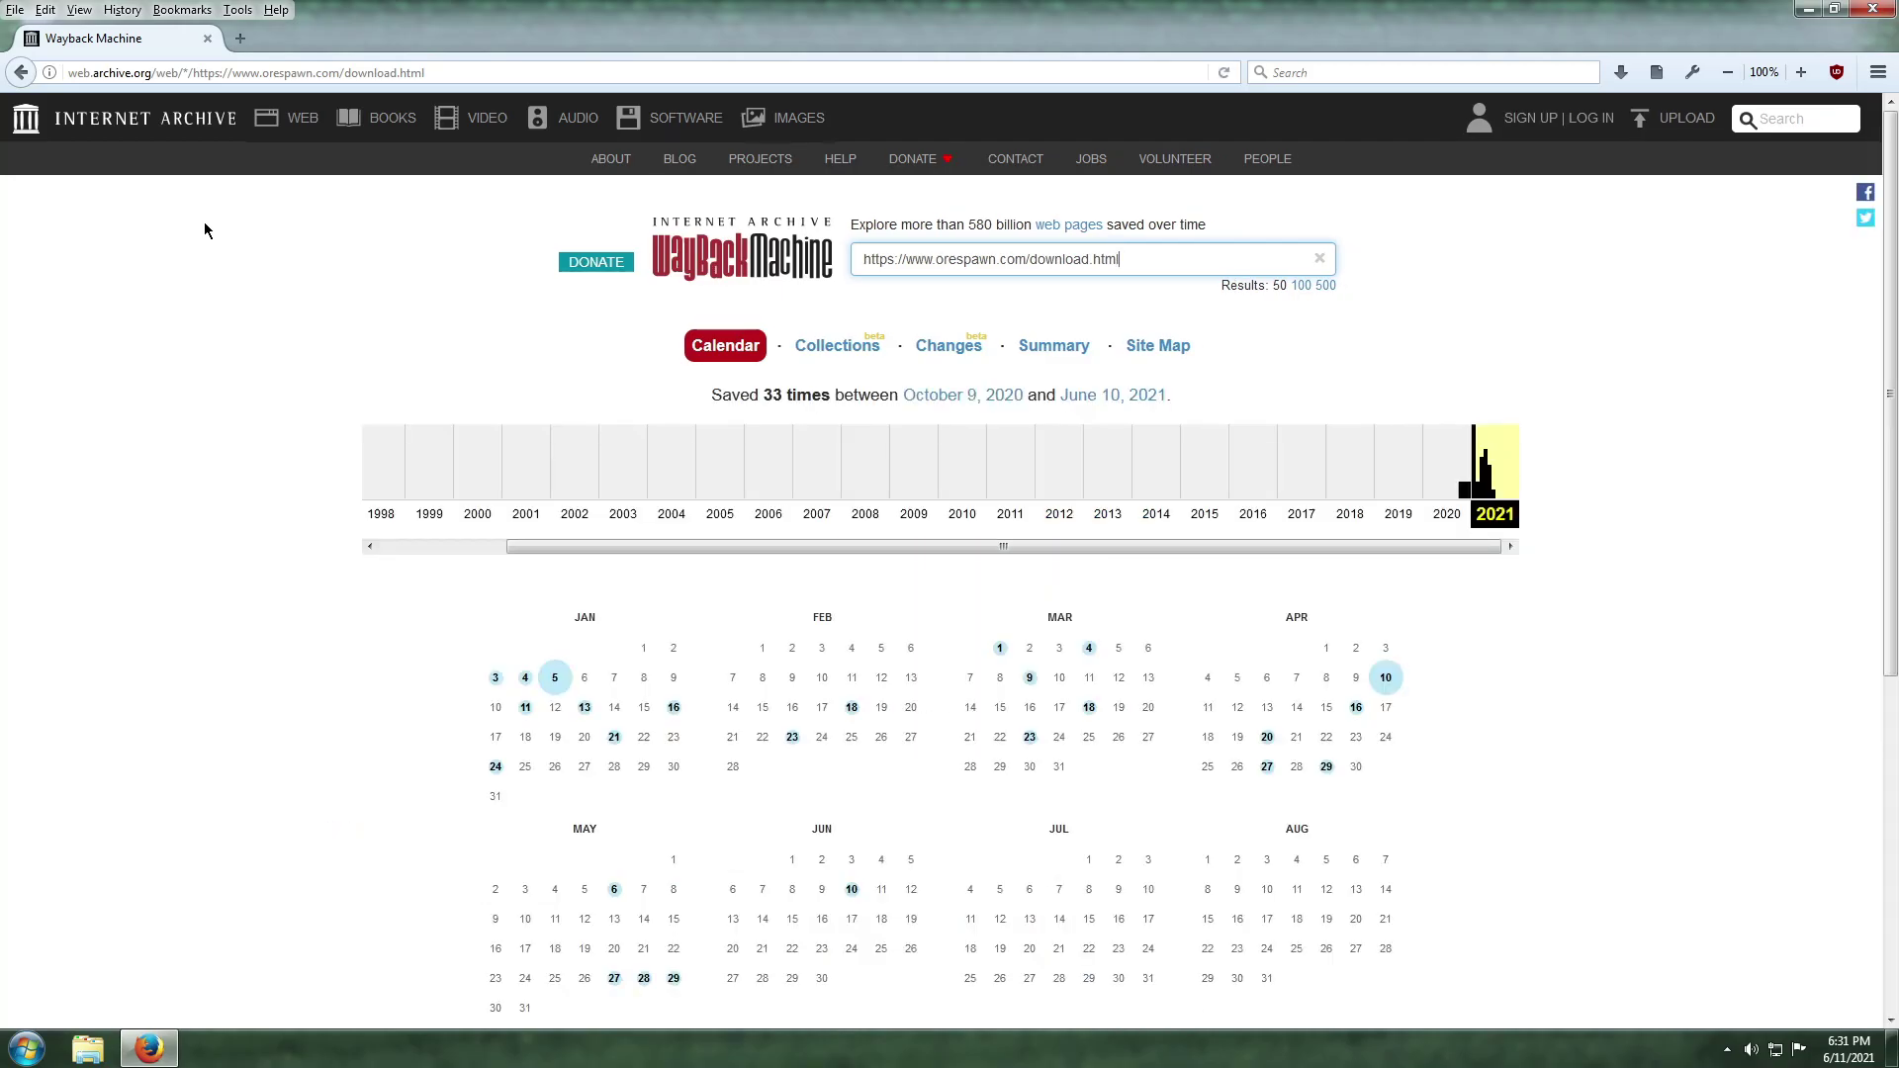
# Pick year 2021 and open the April 10, 02:34:51 snapshot
pyautogui.click(1494, 493)
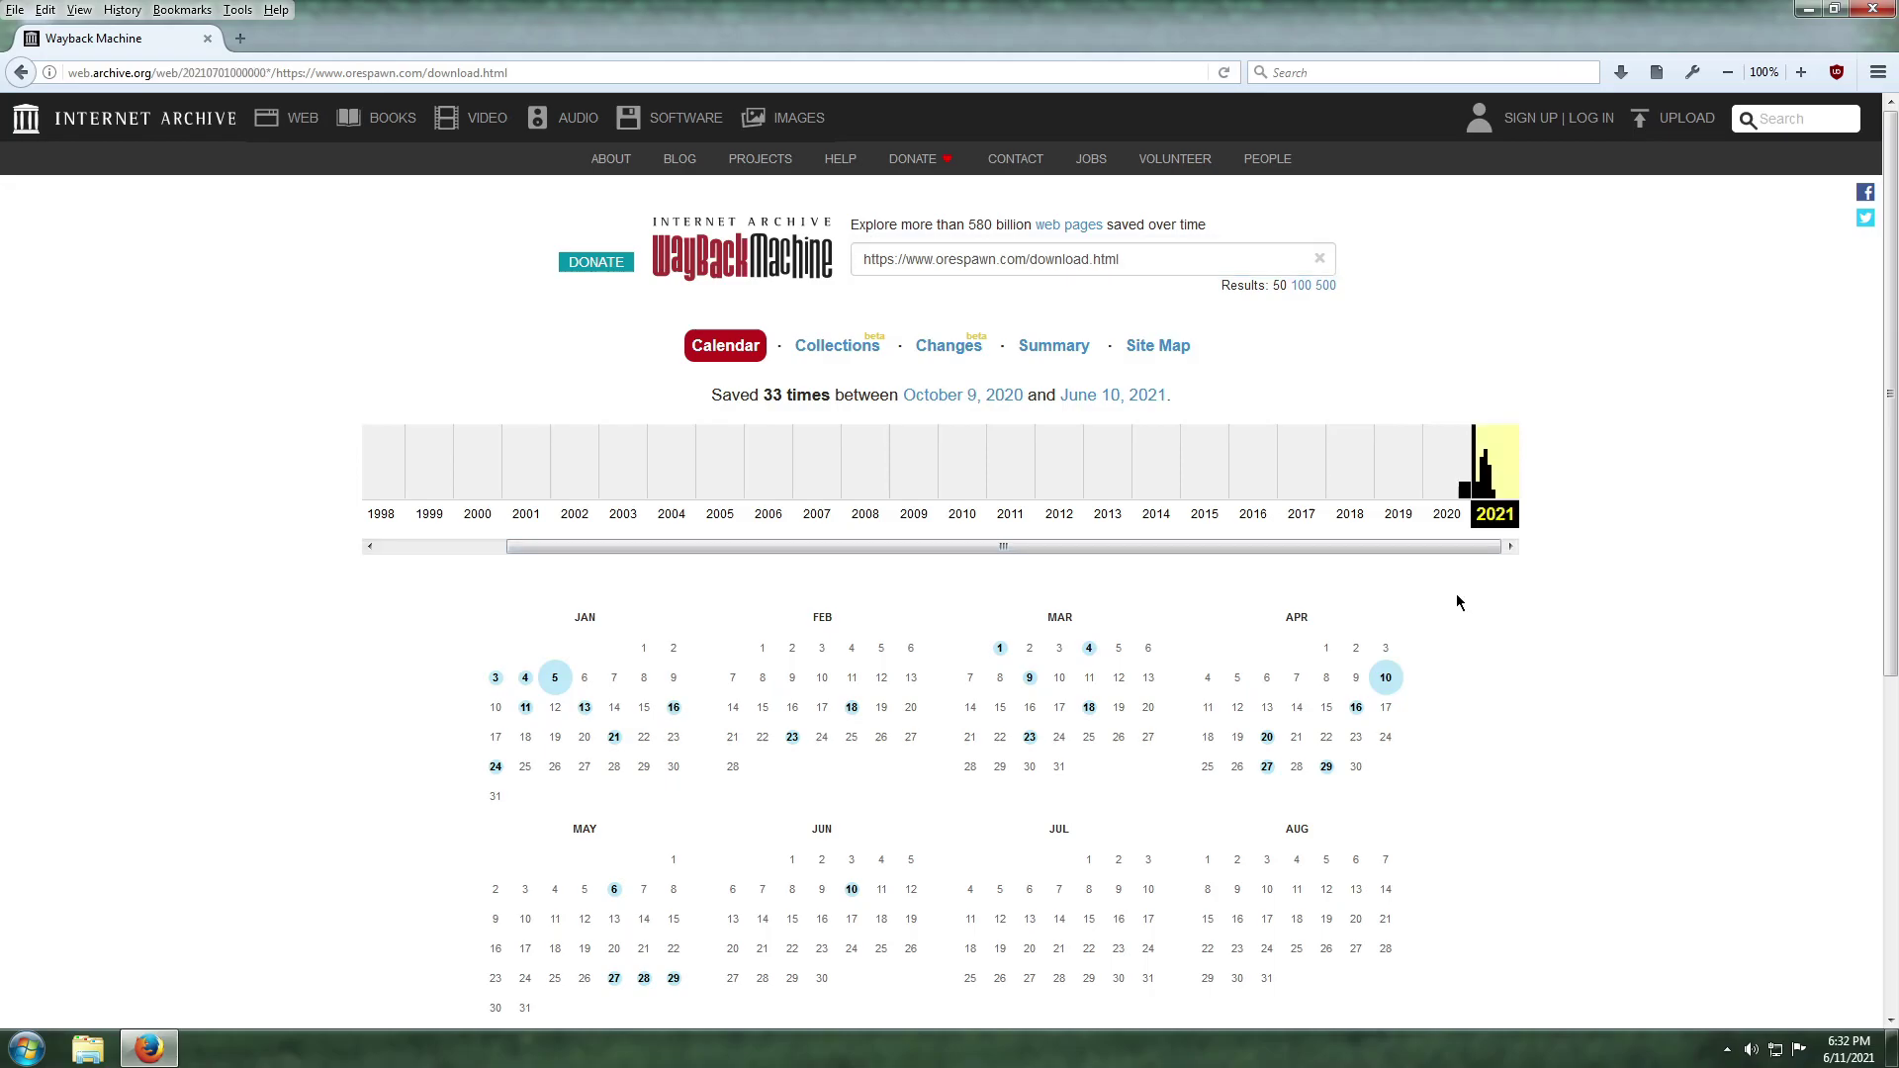
pyautogui.moveTo(1387, 682)
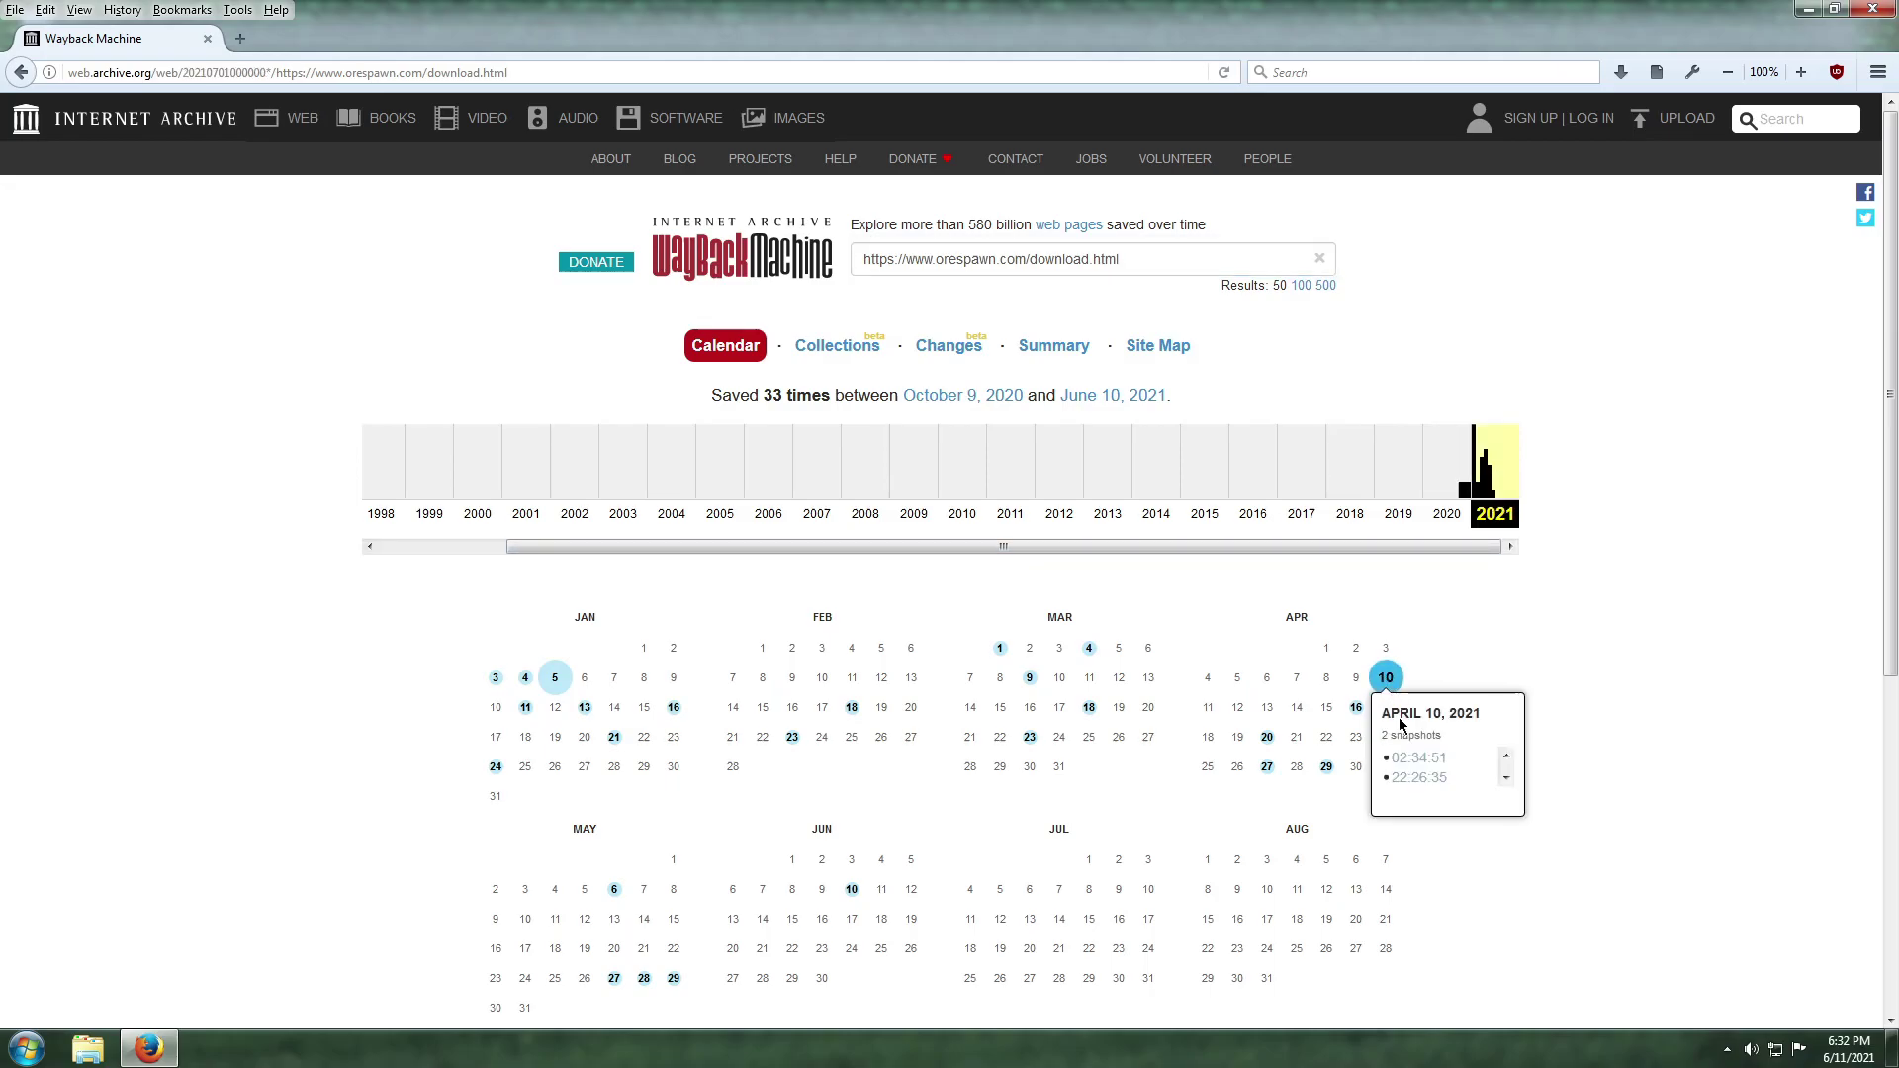
pyautogui.click(1419, 760)
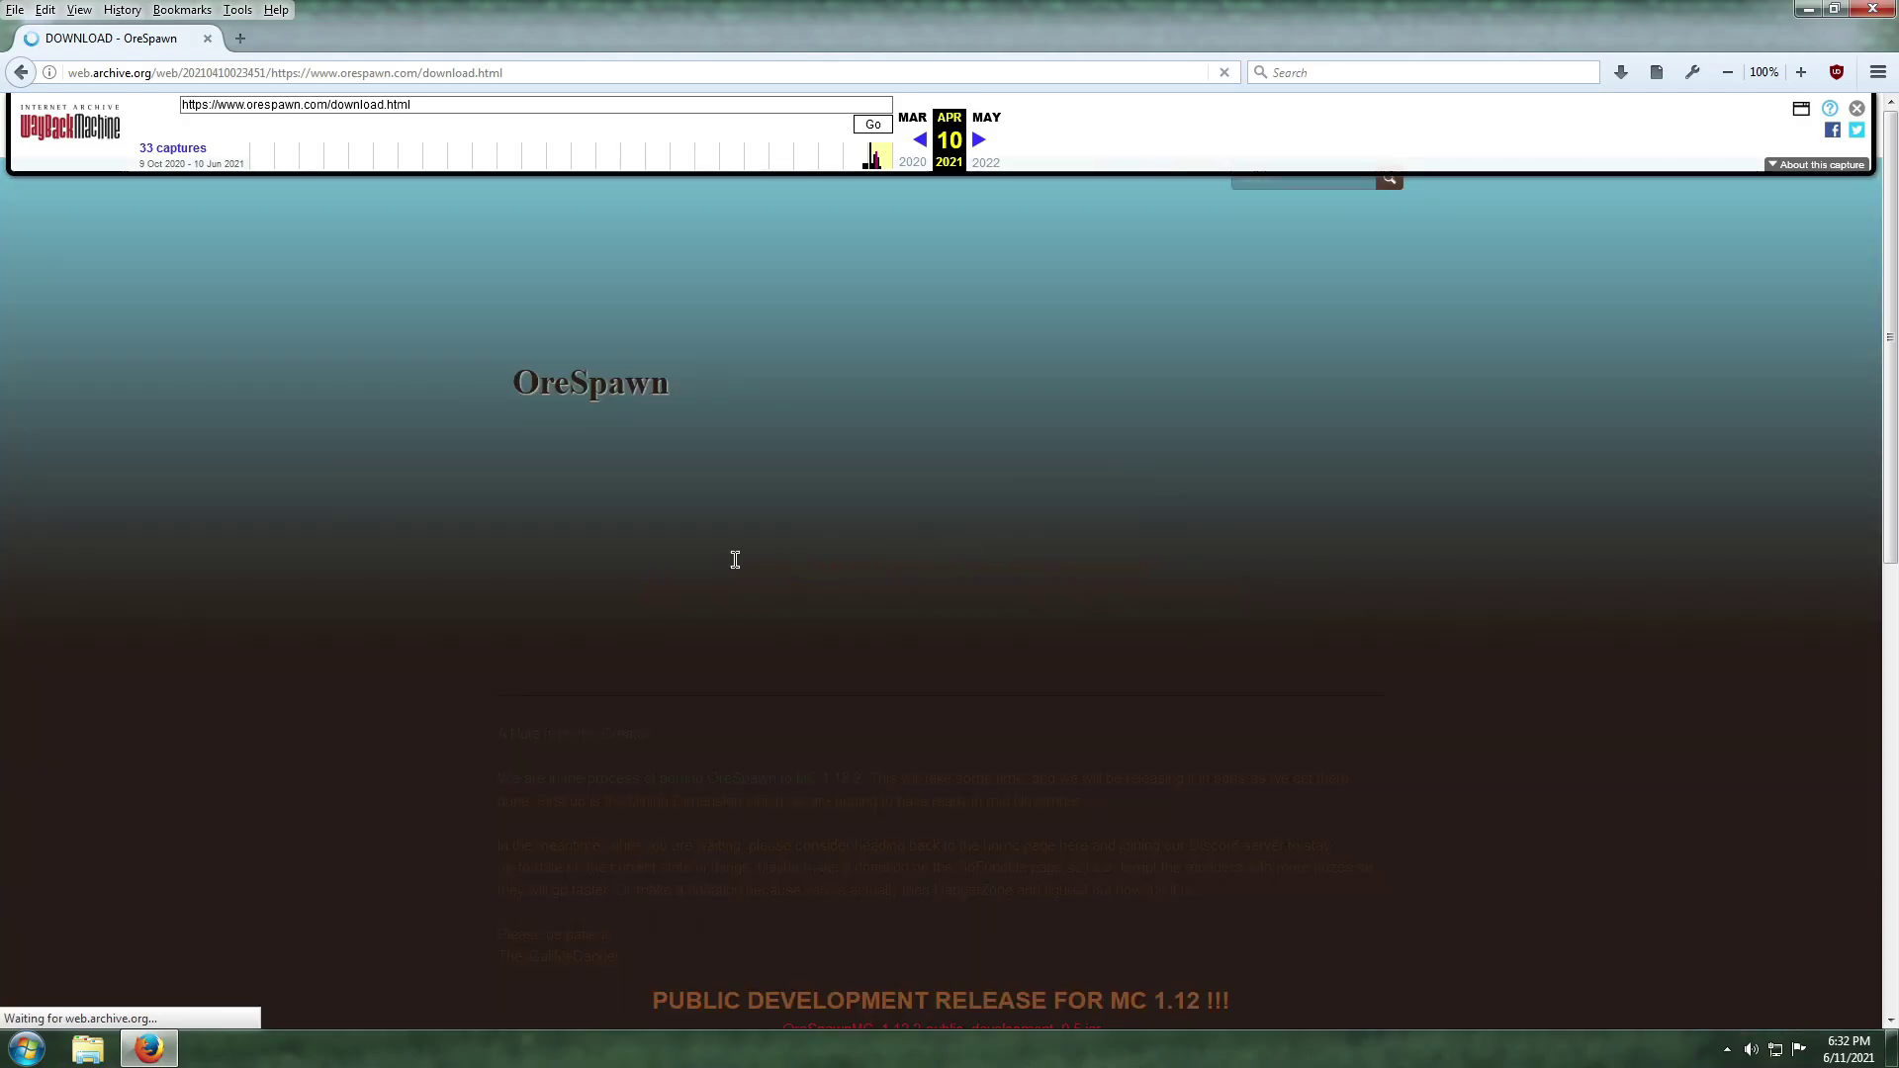
pyautogui.moveTo(712, 565); pyautogui.dragTo(1248, 590)
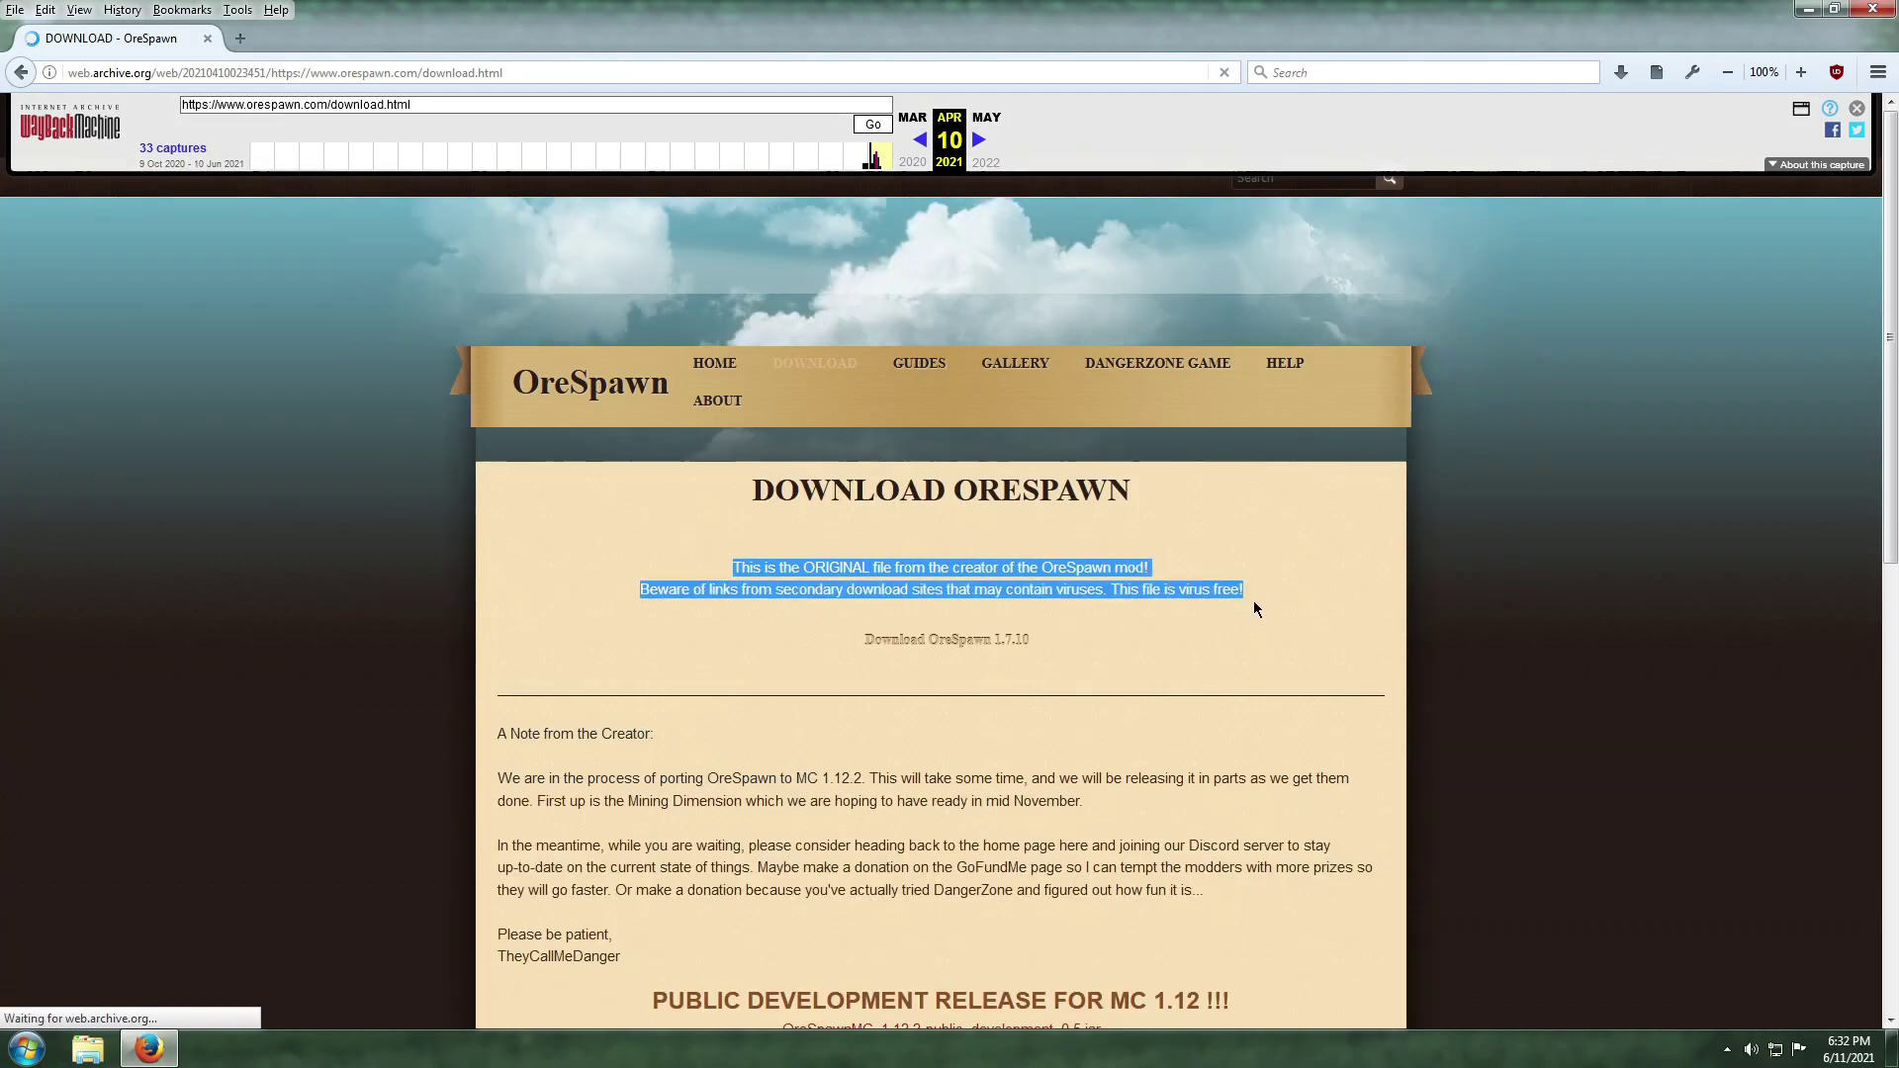
pyautogui.click(848, 588)
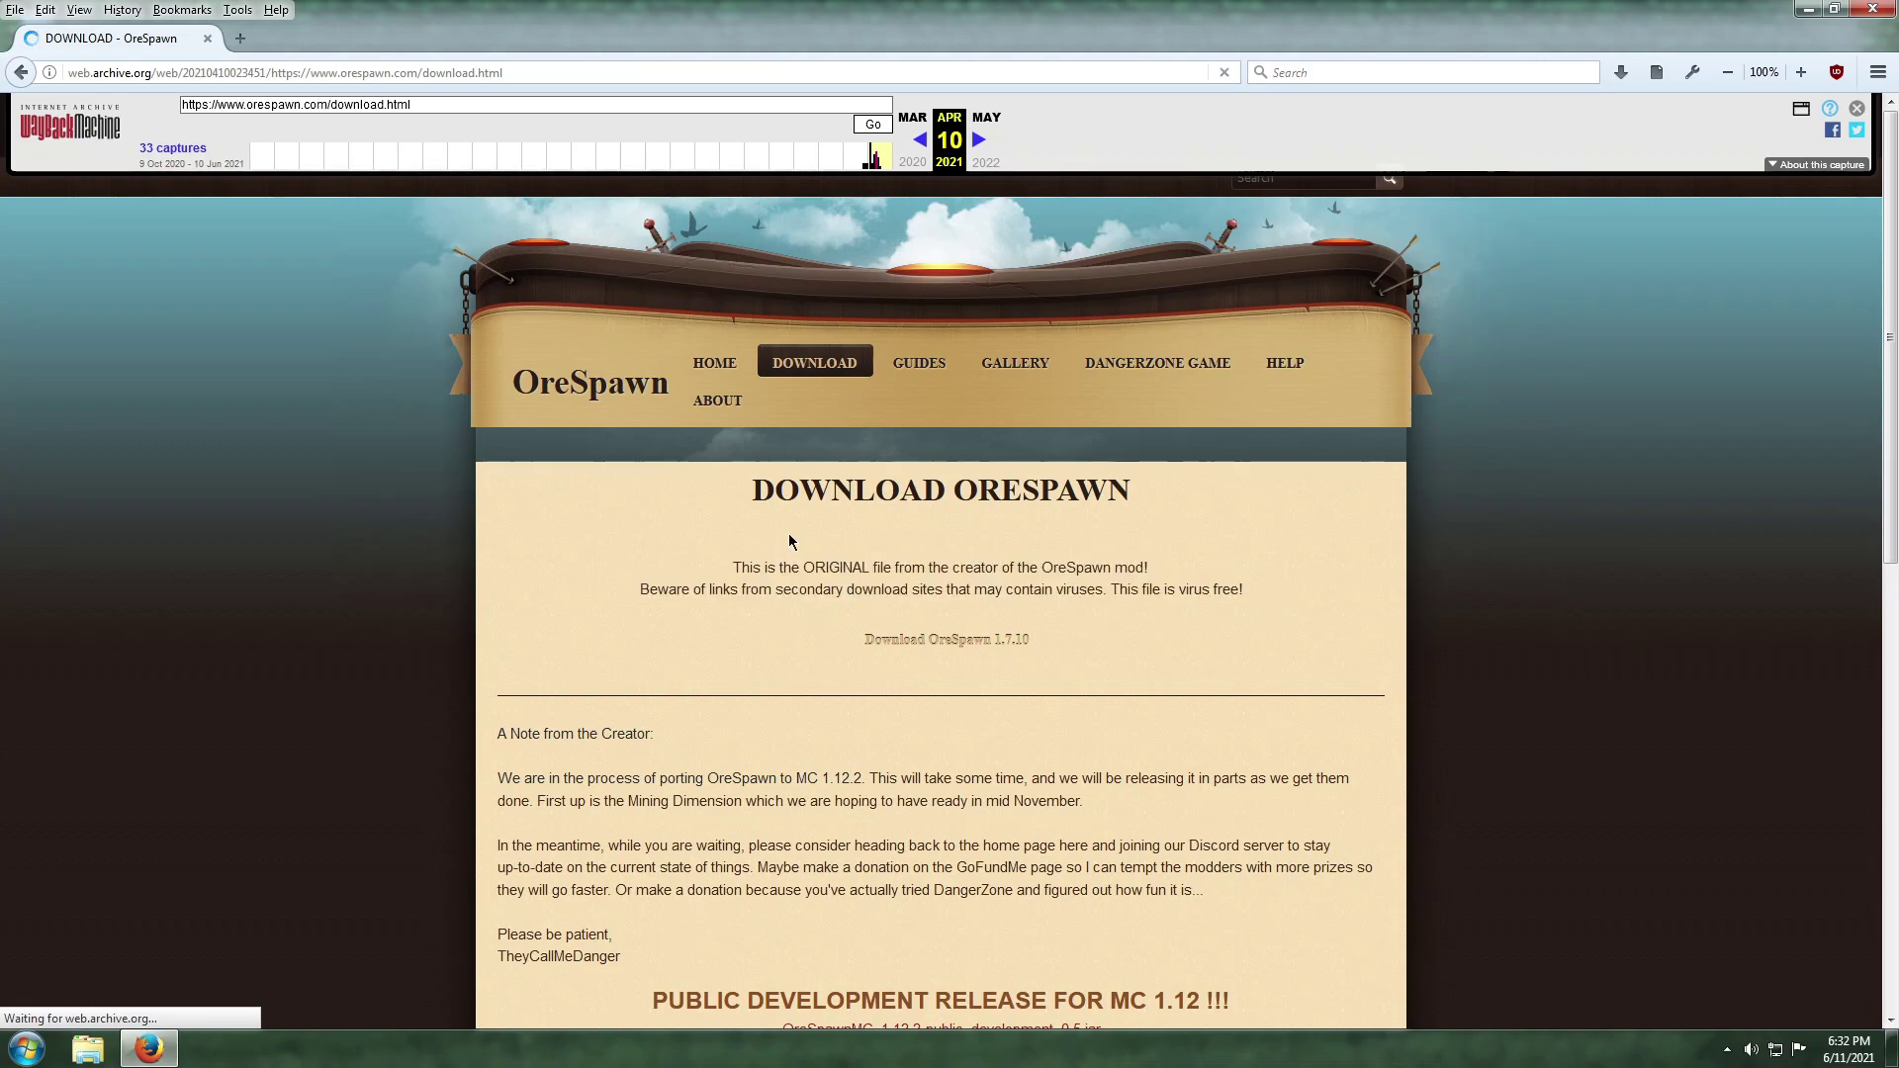
pyautogui.scroll(-2, 1361, 457)
pyautogui.scroll(-8, 1362, 458)
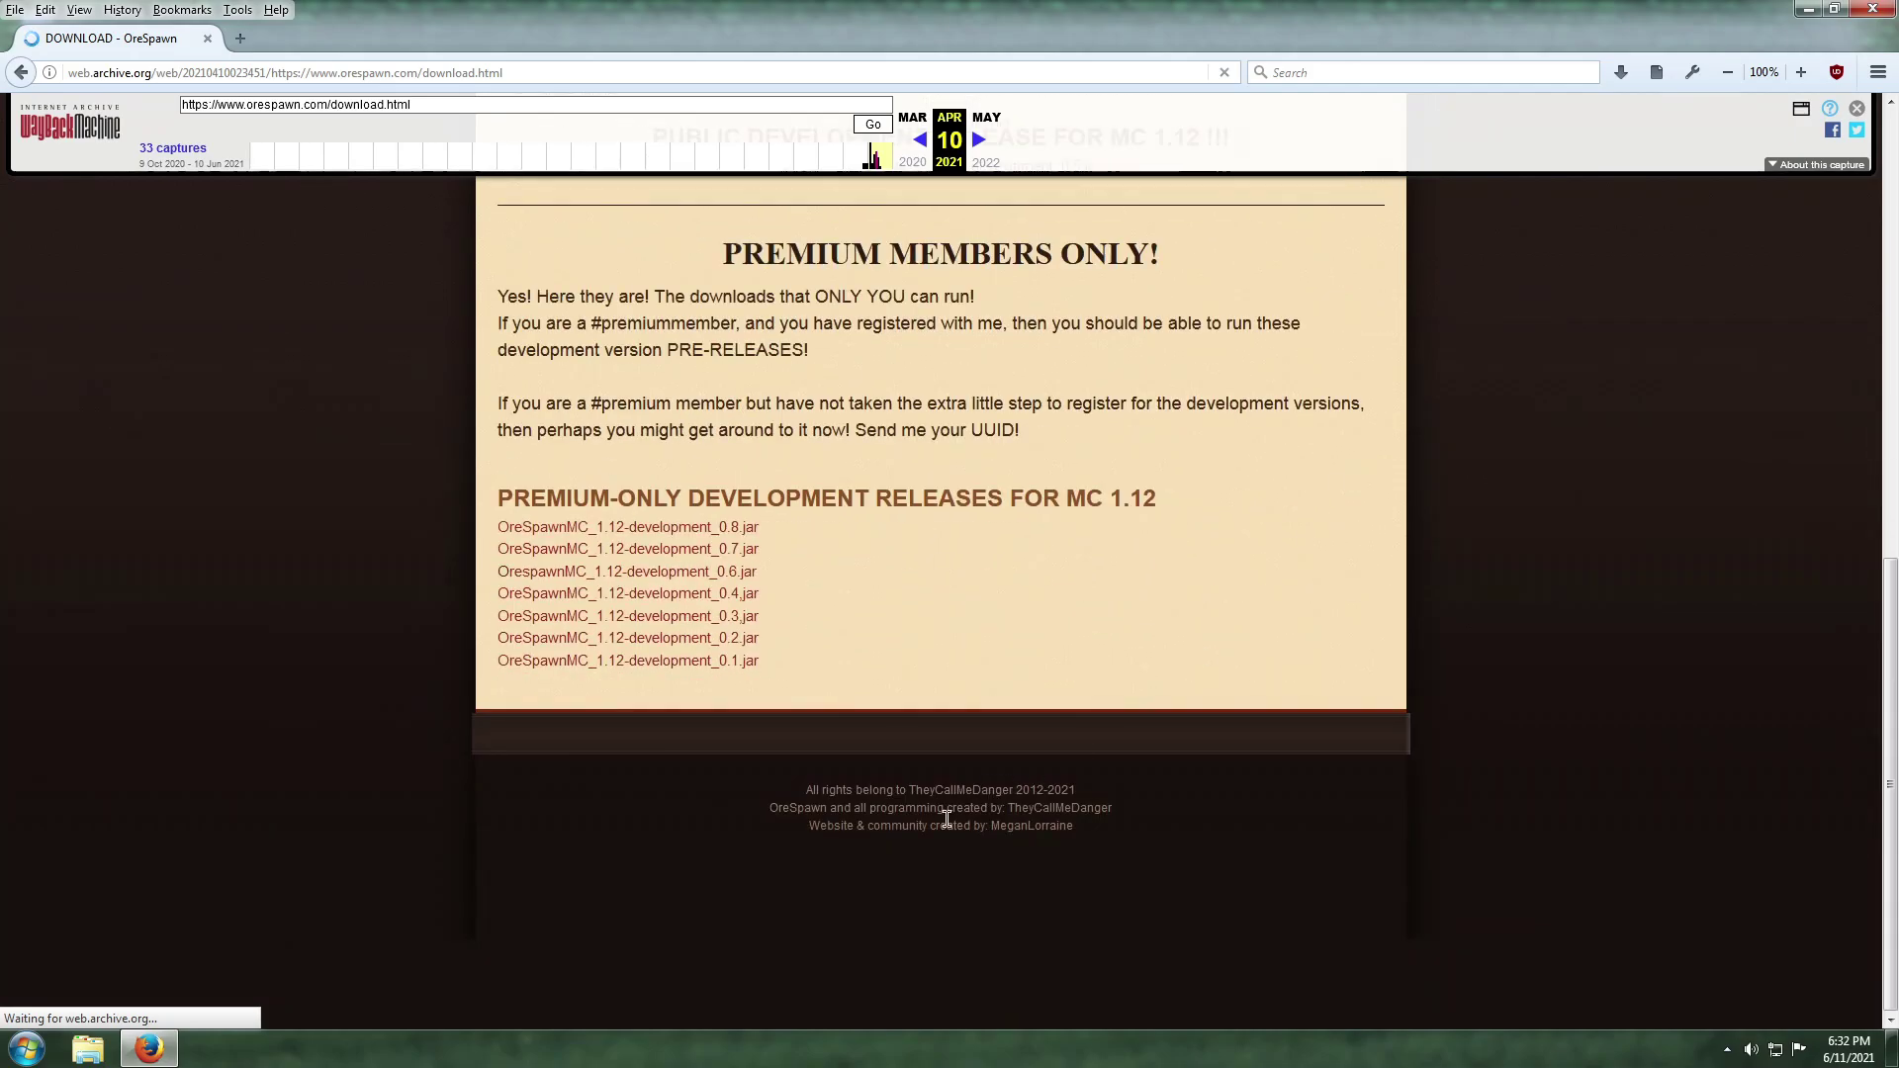
pyautogui.scroll(9, 1014, 858)
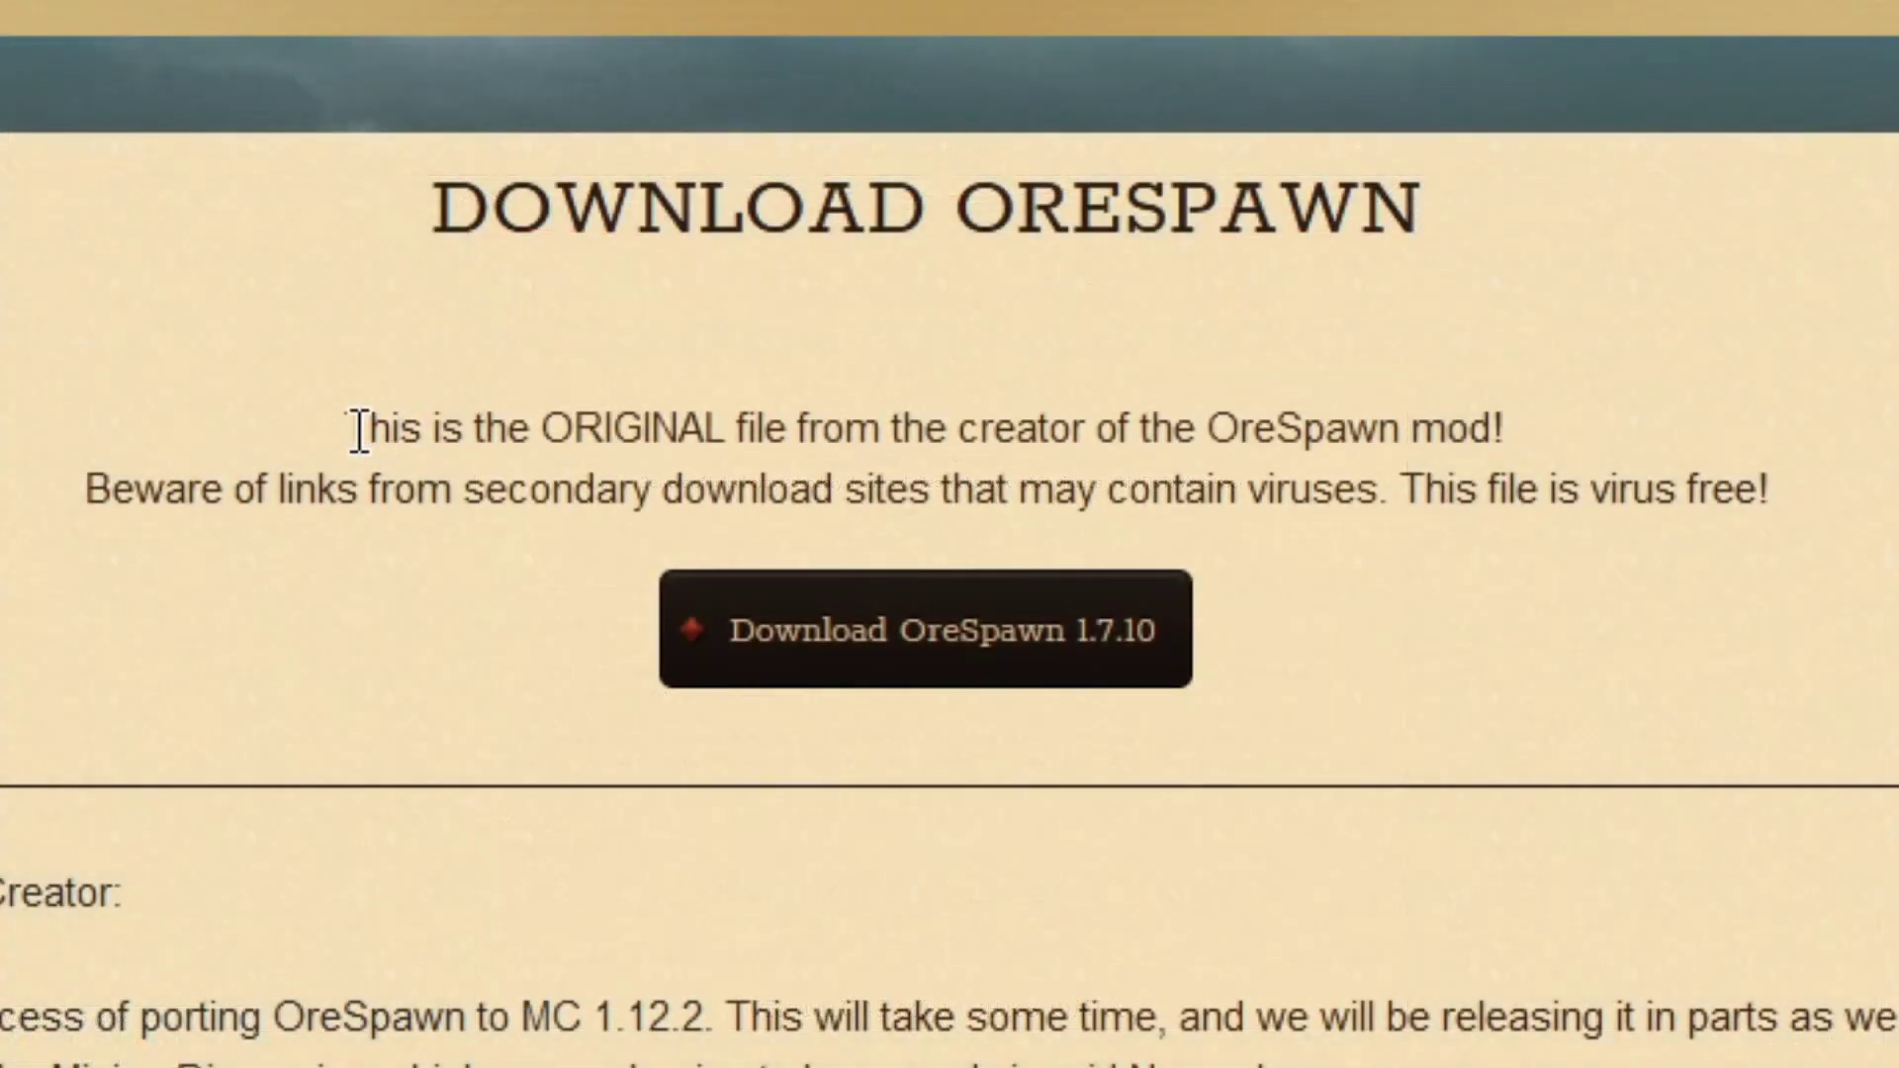
pyautogui.moveTo(742, 380); pyautogui.dragTo(904, 377)
pyautogui.click(826, 425)
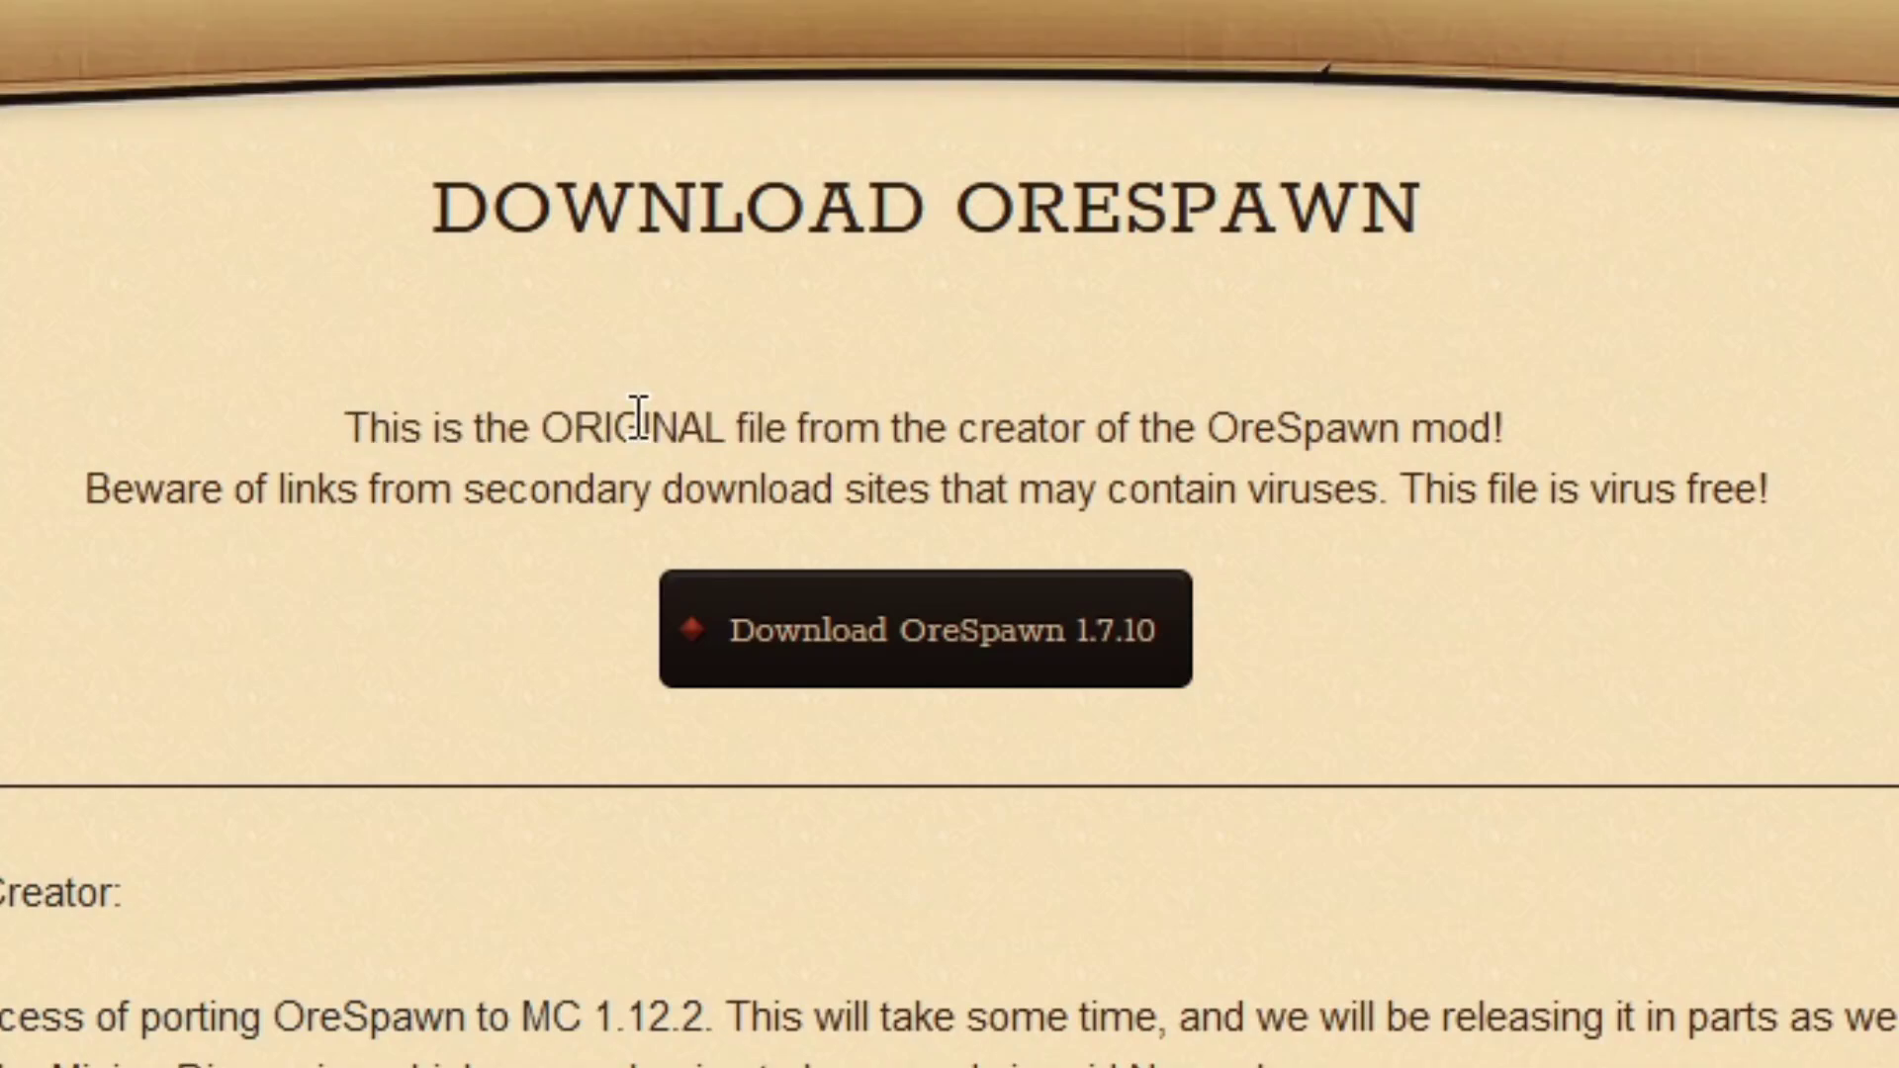
pyautogui.moveTo(543, 435); pyautogui.dragTo(708, 435)
pyautogui.click(752, 435)
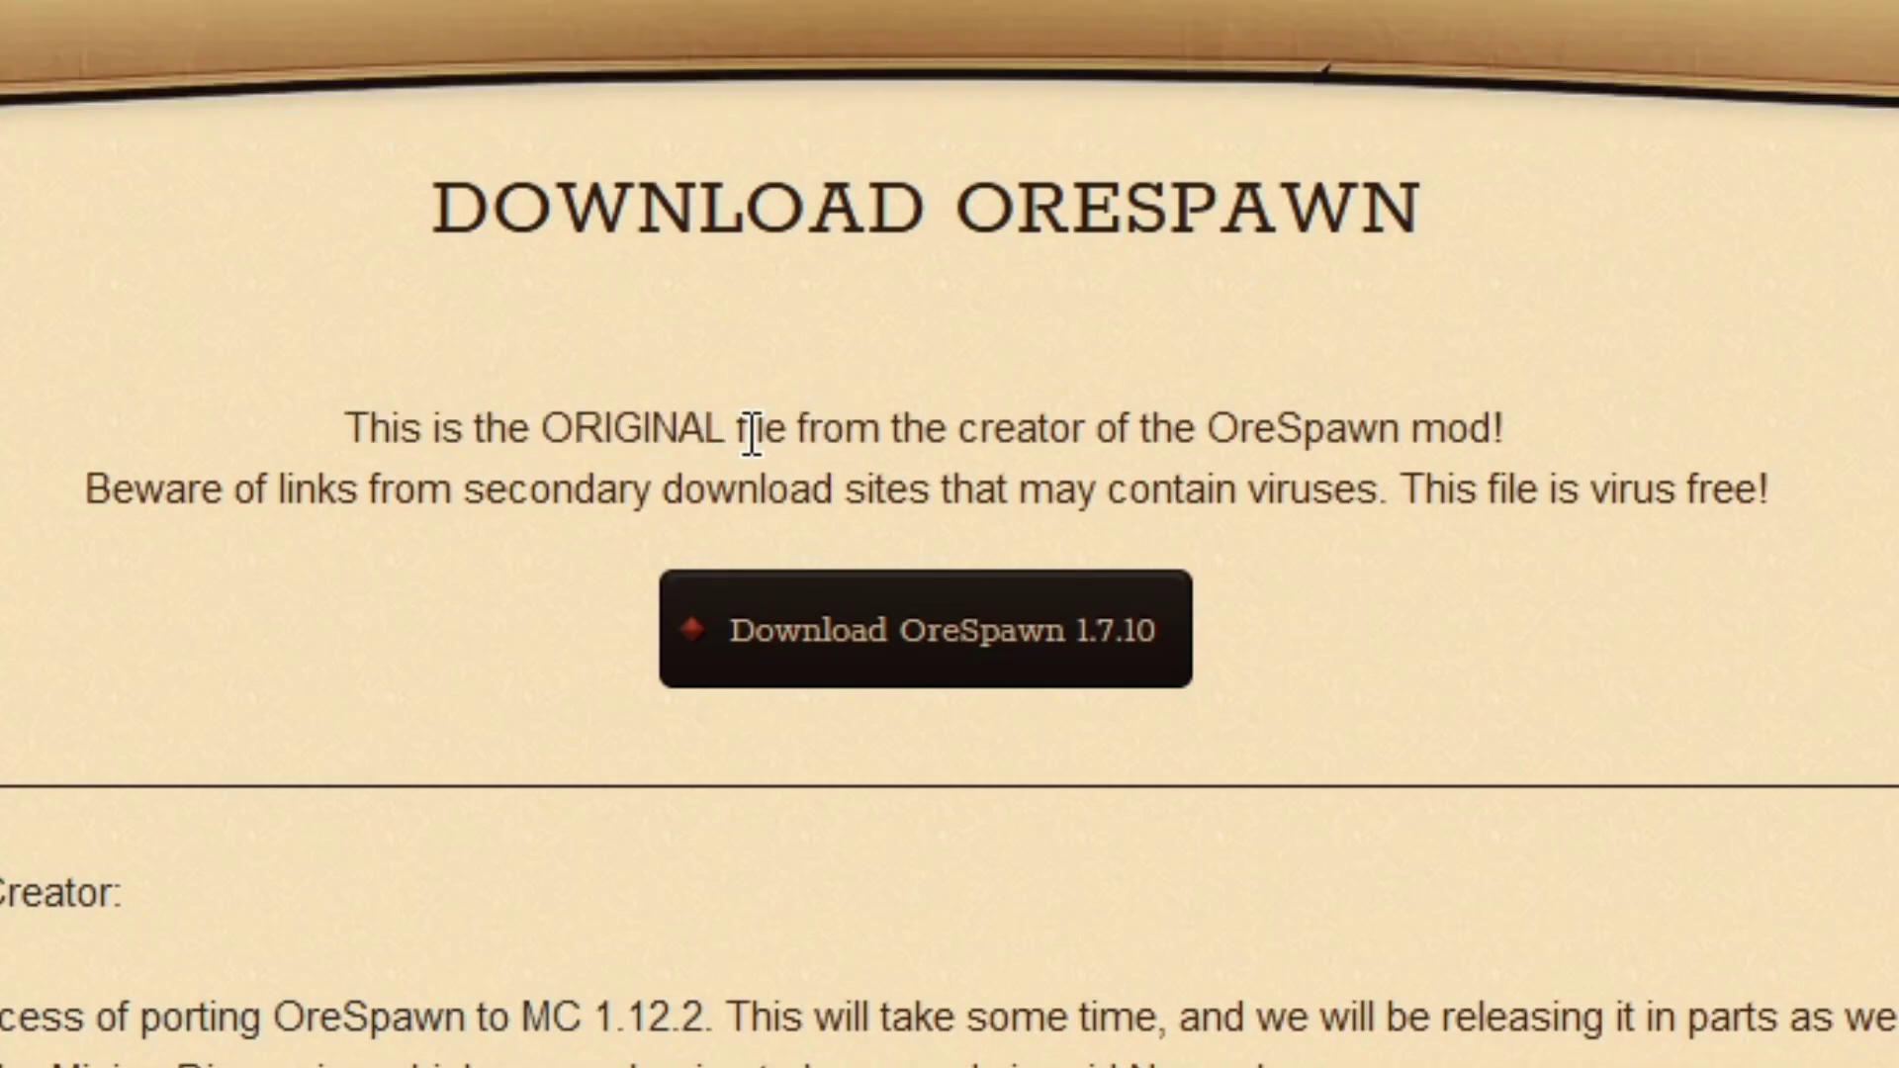
# Save orespawn-1.7.10-20.3.jar to the Desktop and check it in the Downloads panel
pyautogui.click(824, 692)
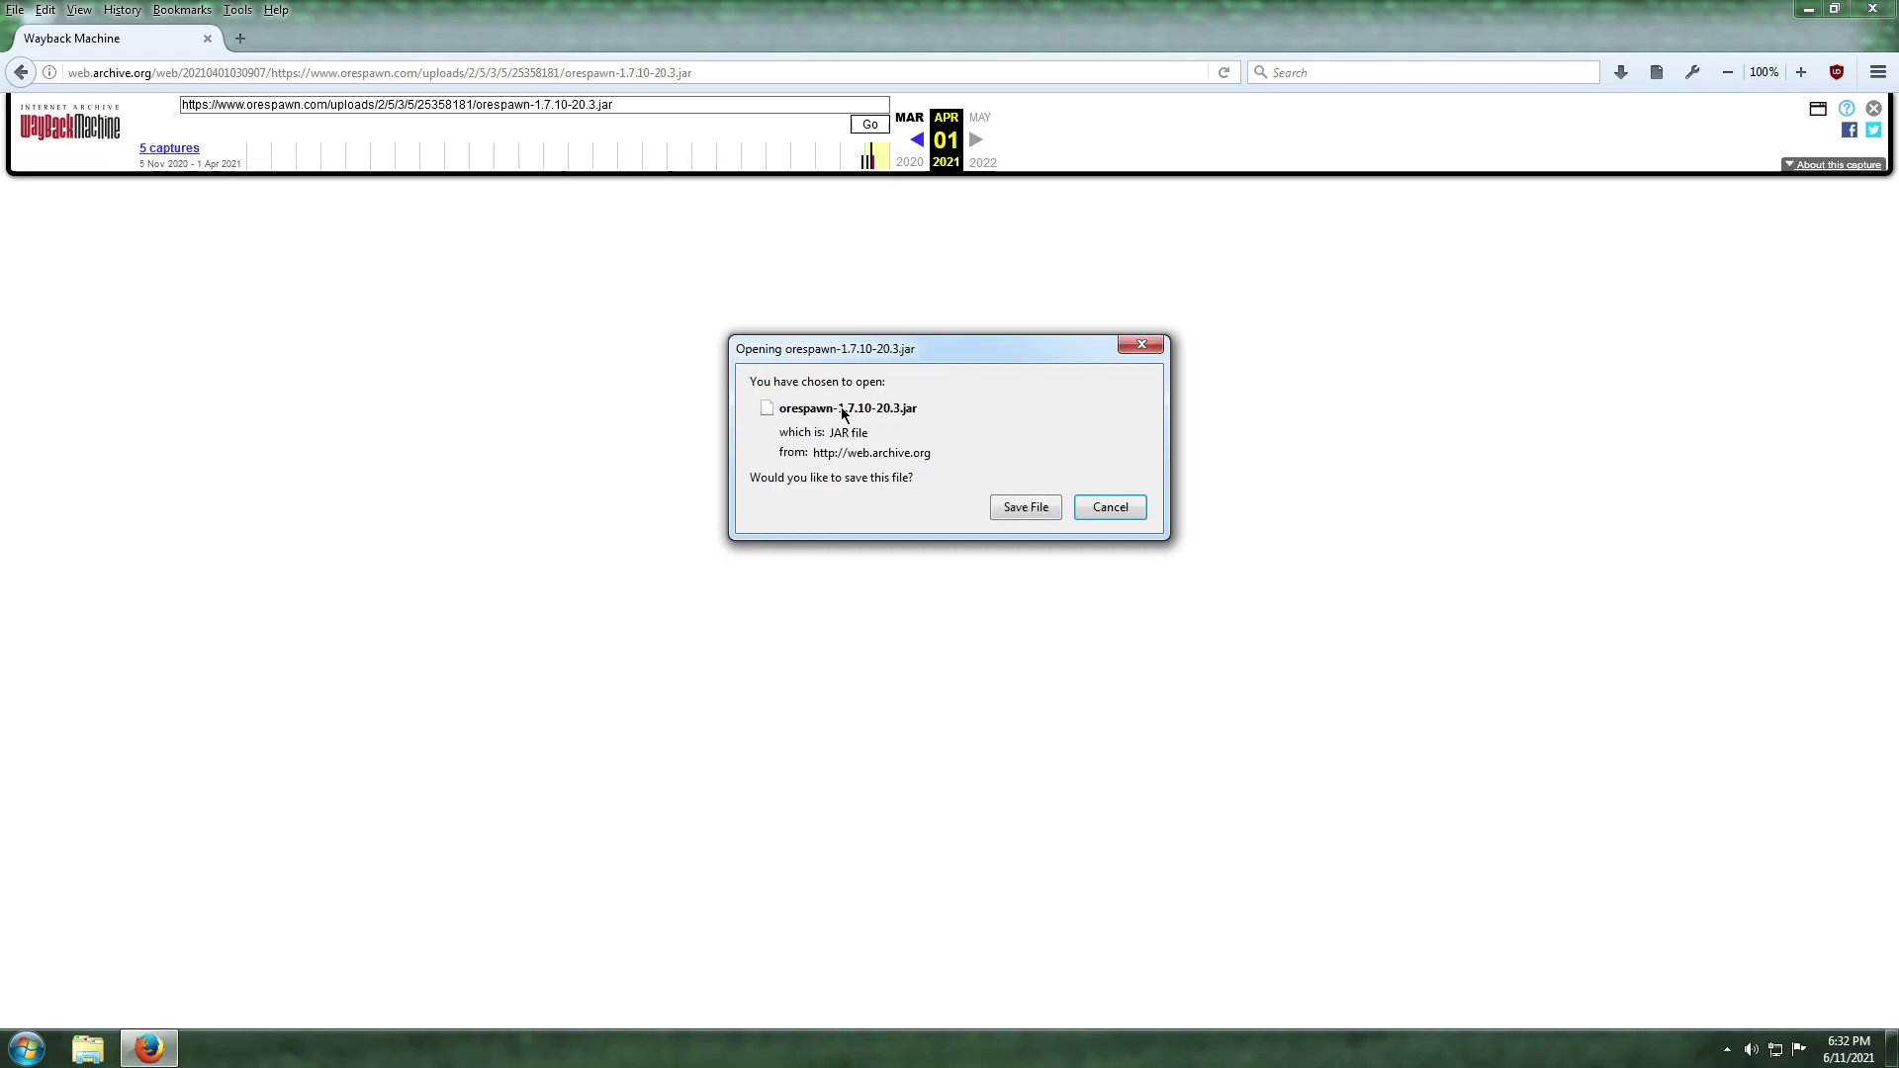
pyautogui.click(1025, 507)
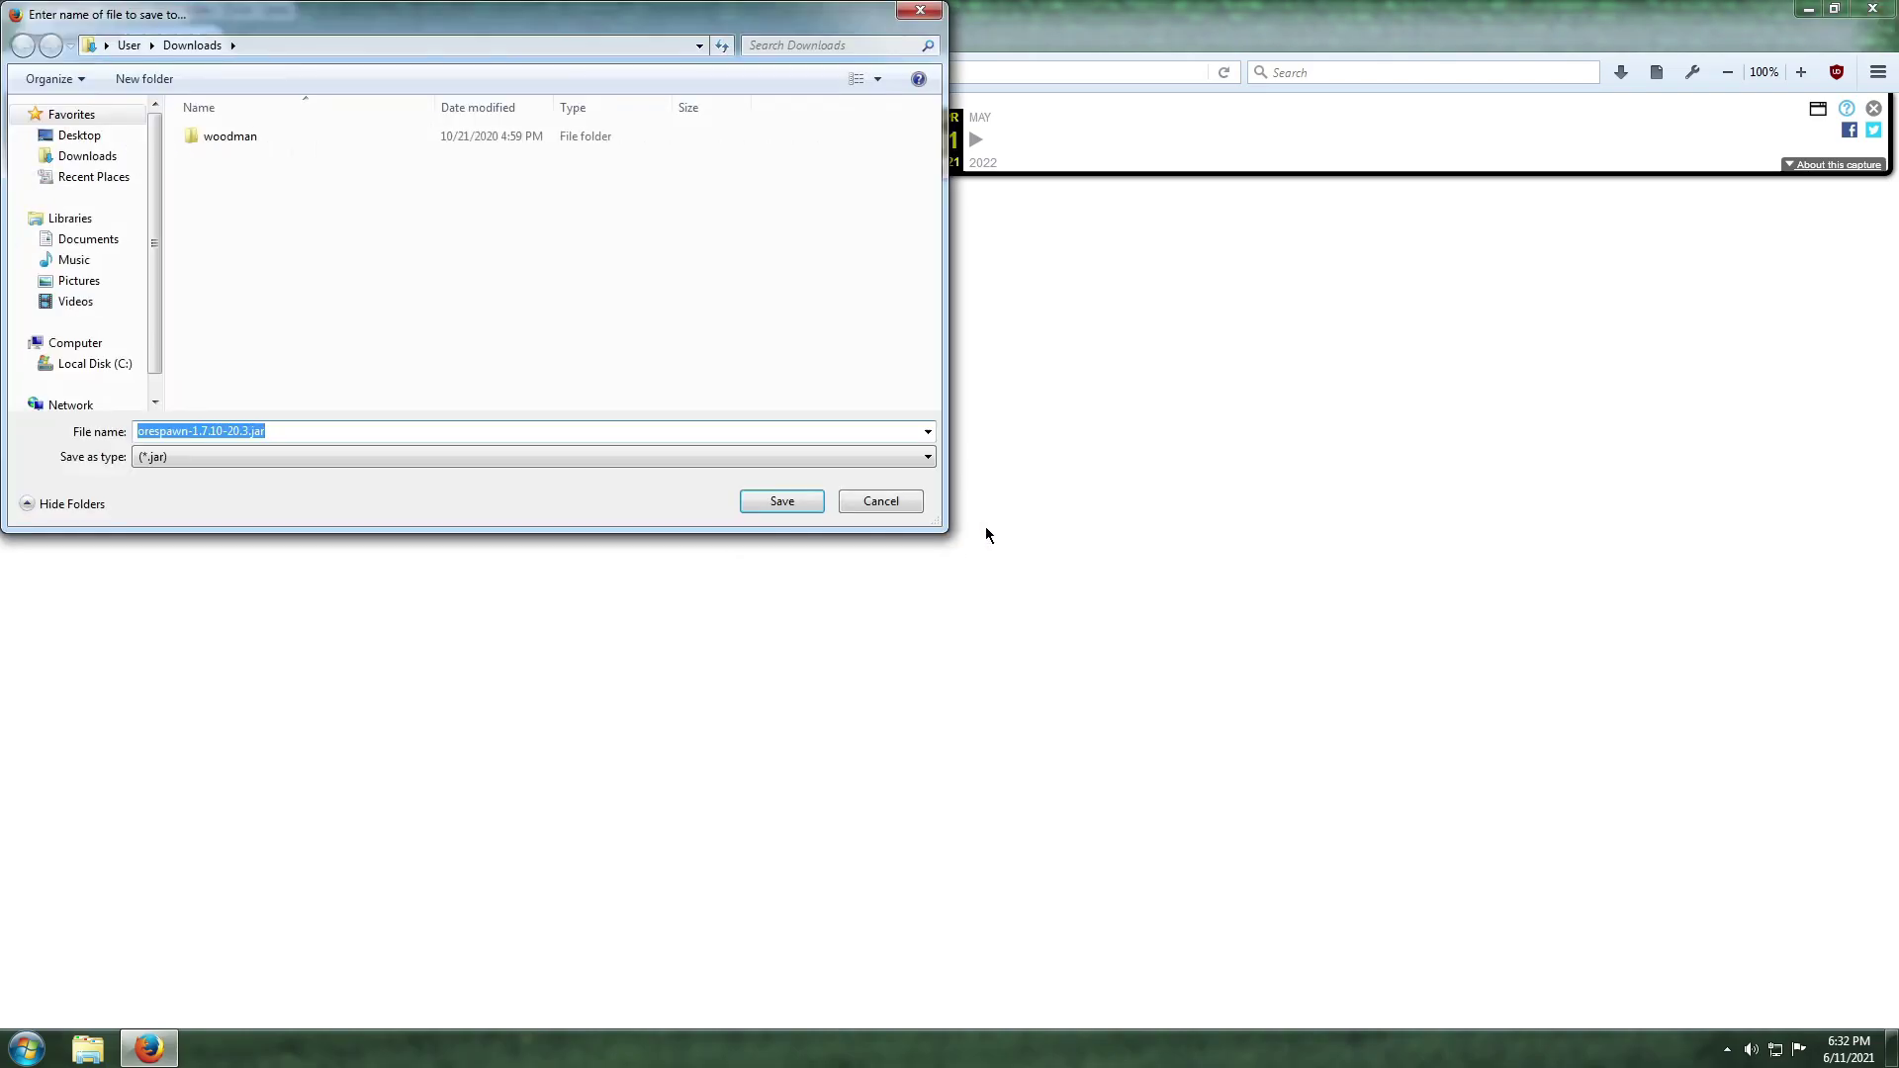
pyautogui.click(79, 135)
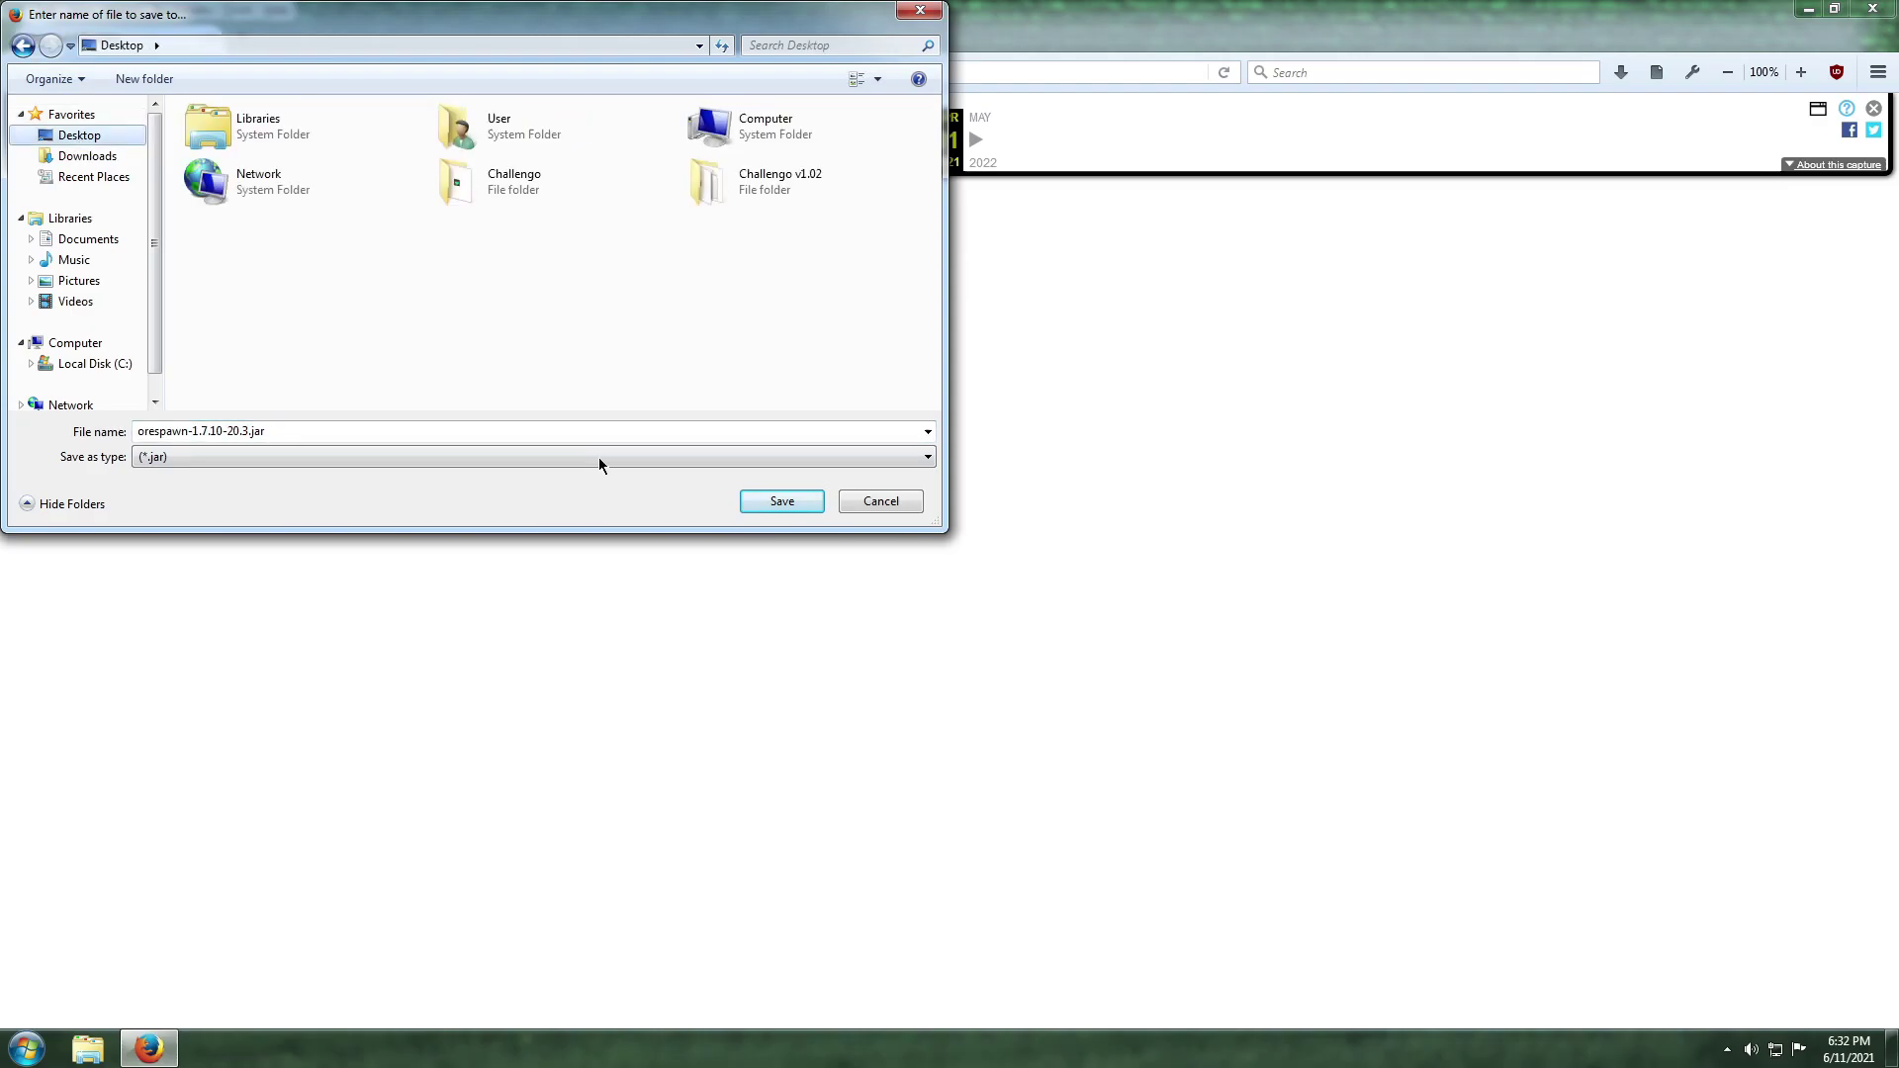
pyautogui.click(782, 501)
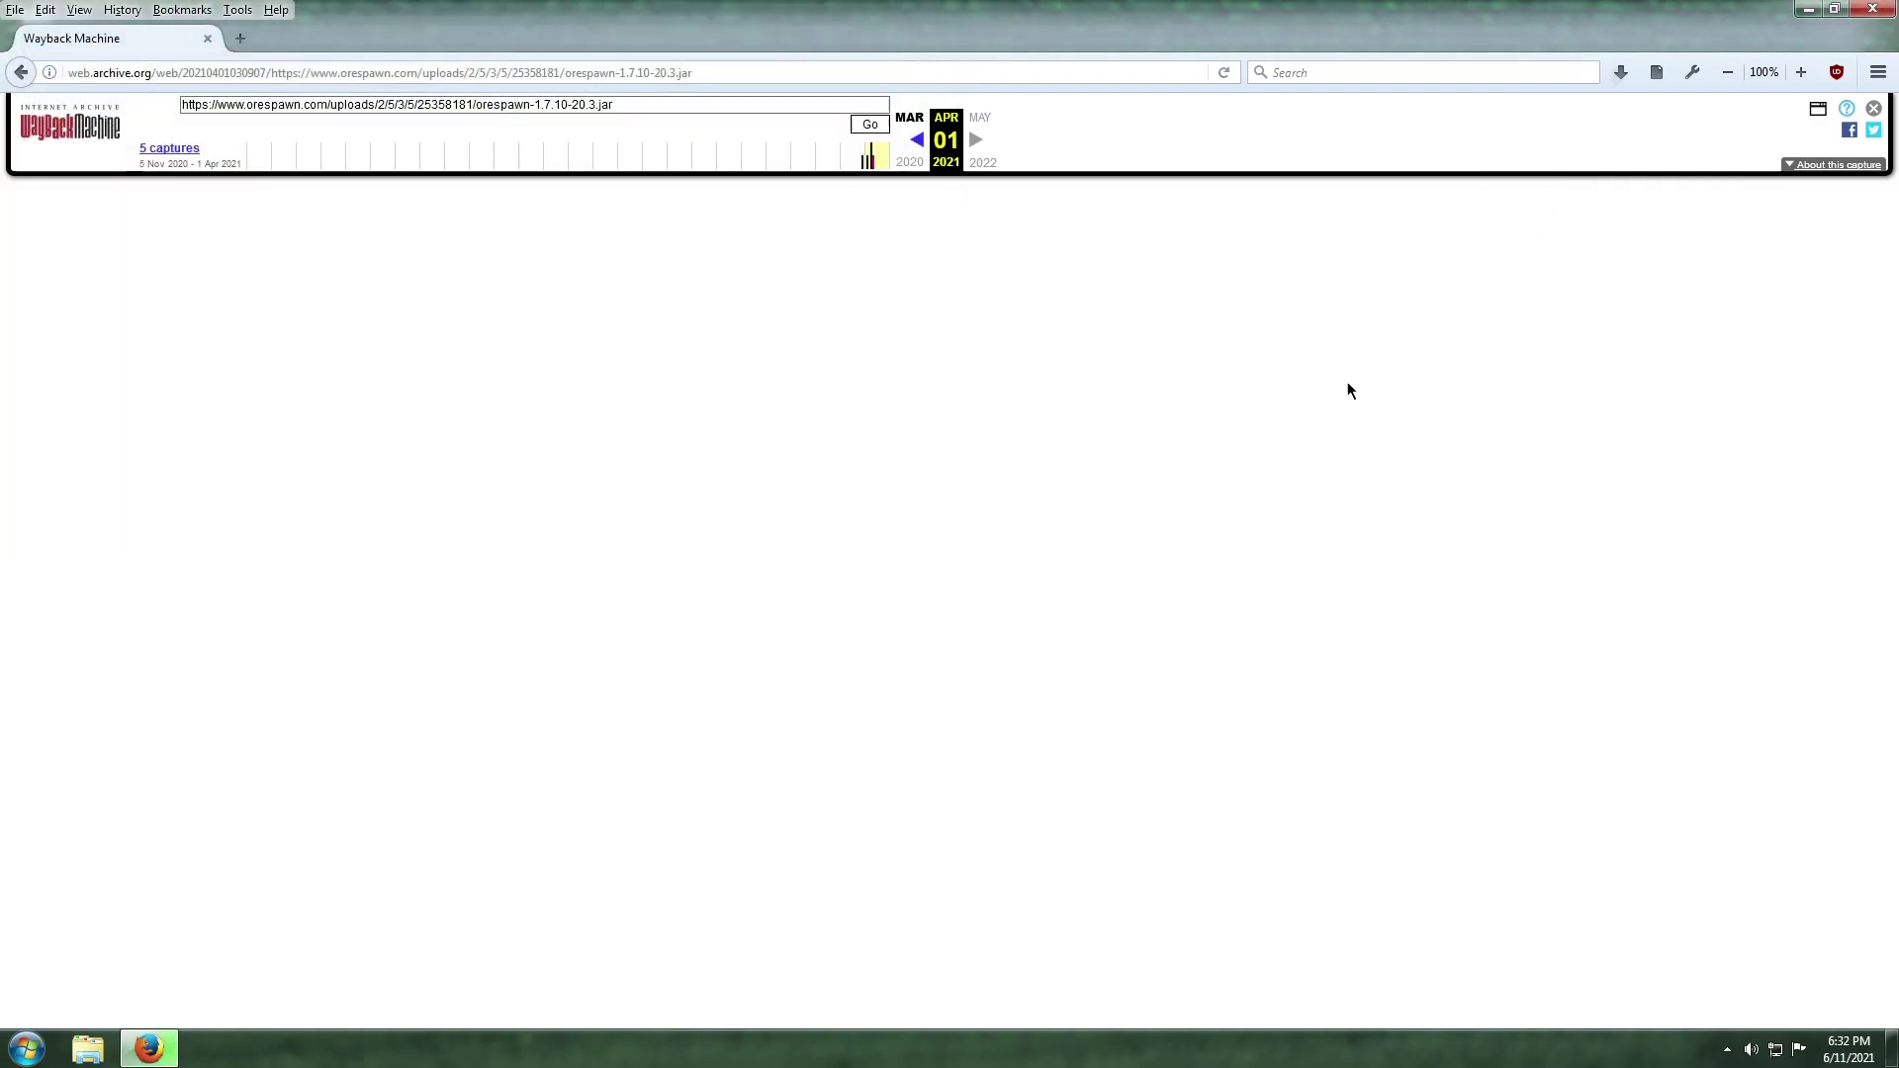
pyautogui.click(1622, 72)
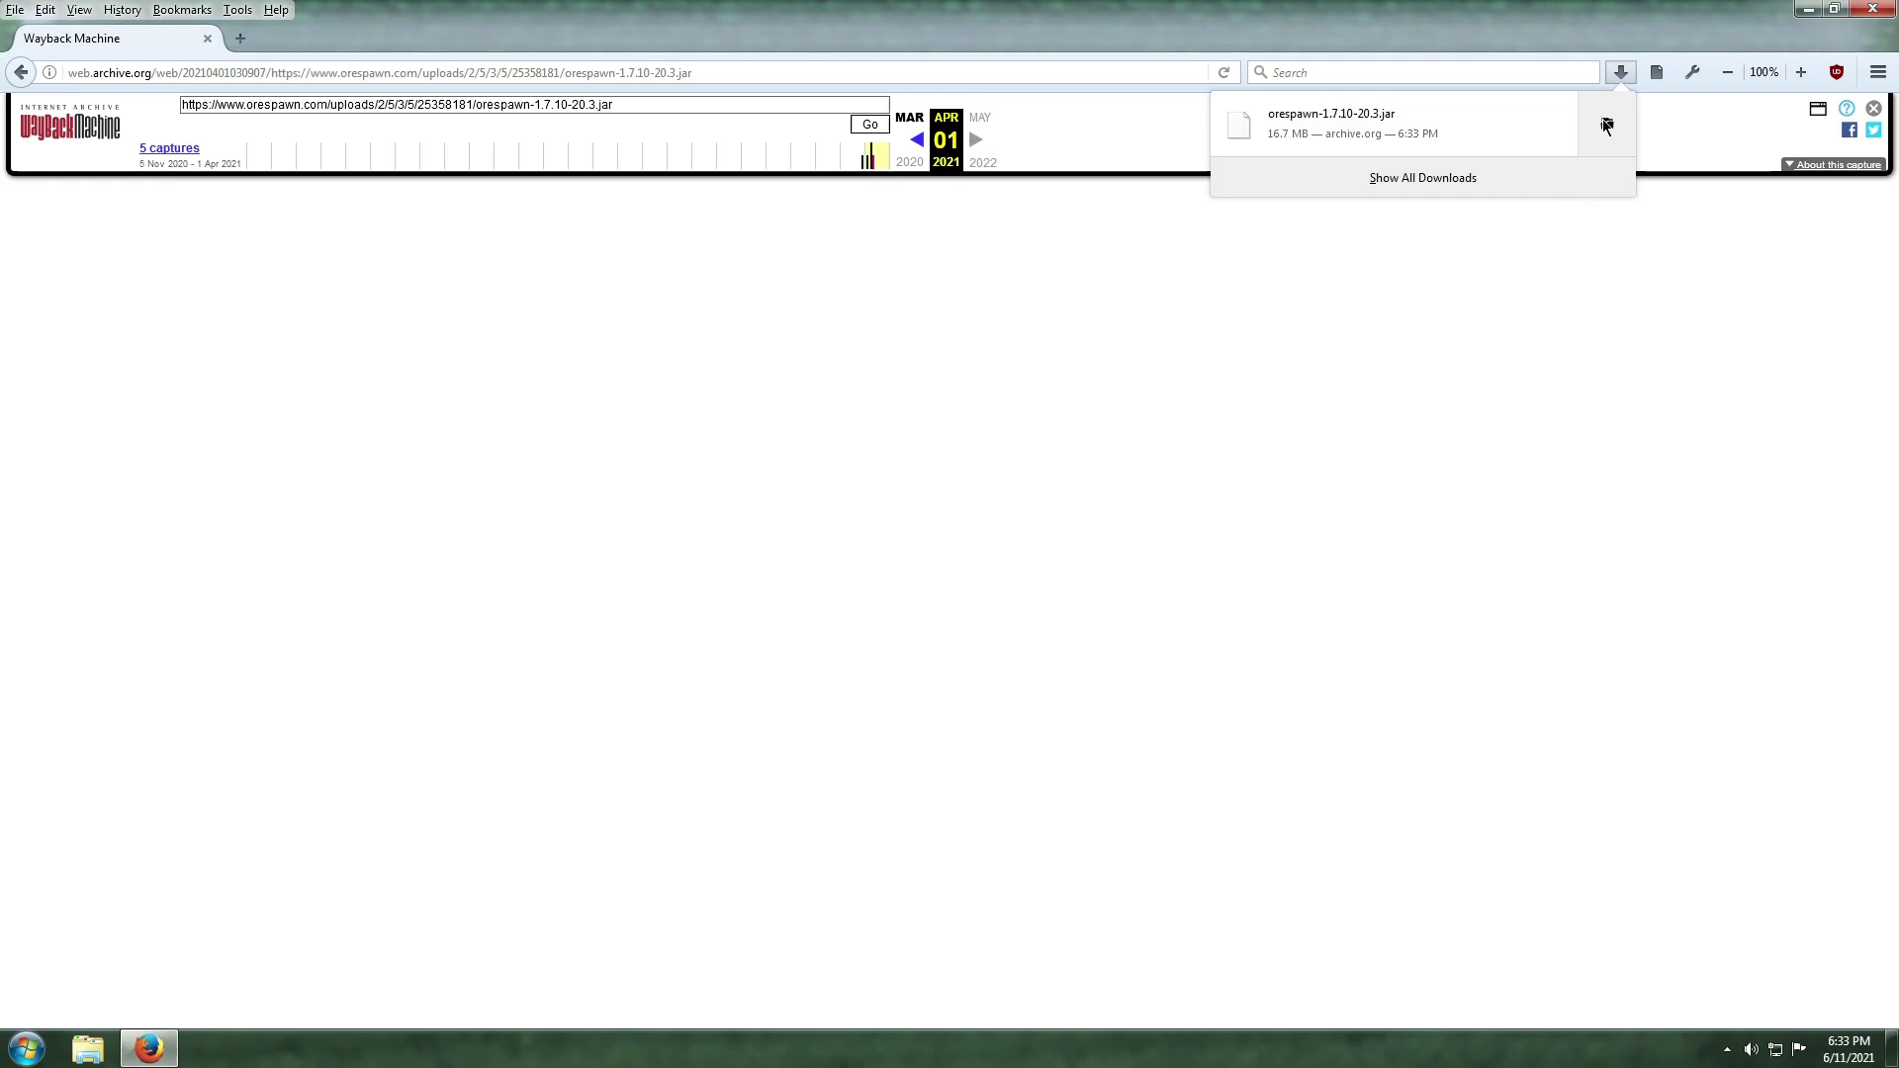
# Show the downloaded jar in its Desktop folder and open its Properties
pyautogui.click(1604, 123)
pyautogui.click(1162, 507)
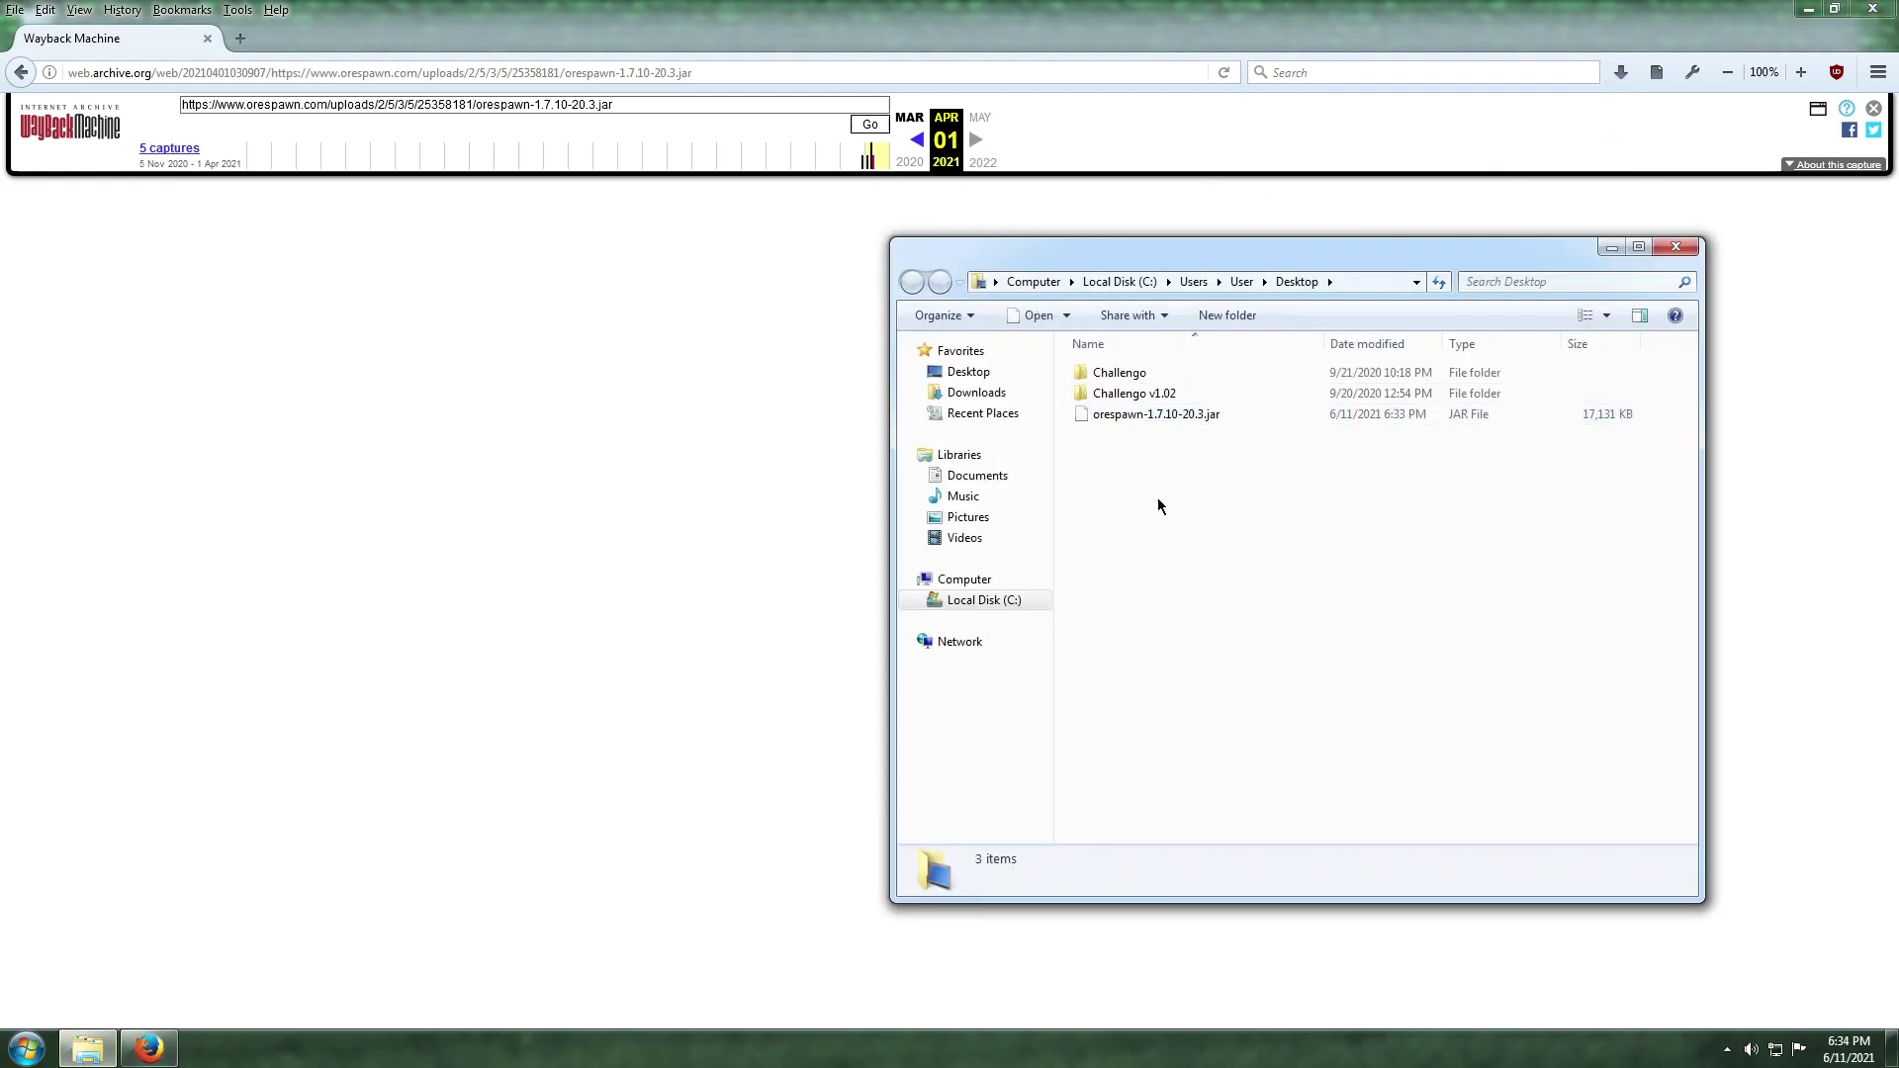
pyautogui.click(1124, 419)
pyautogui.rightClick(1123, 418)
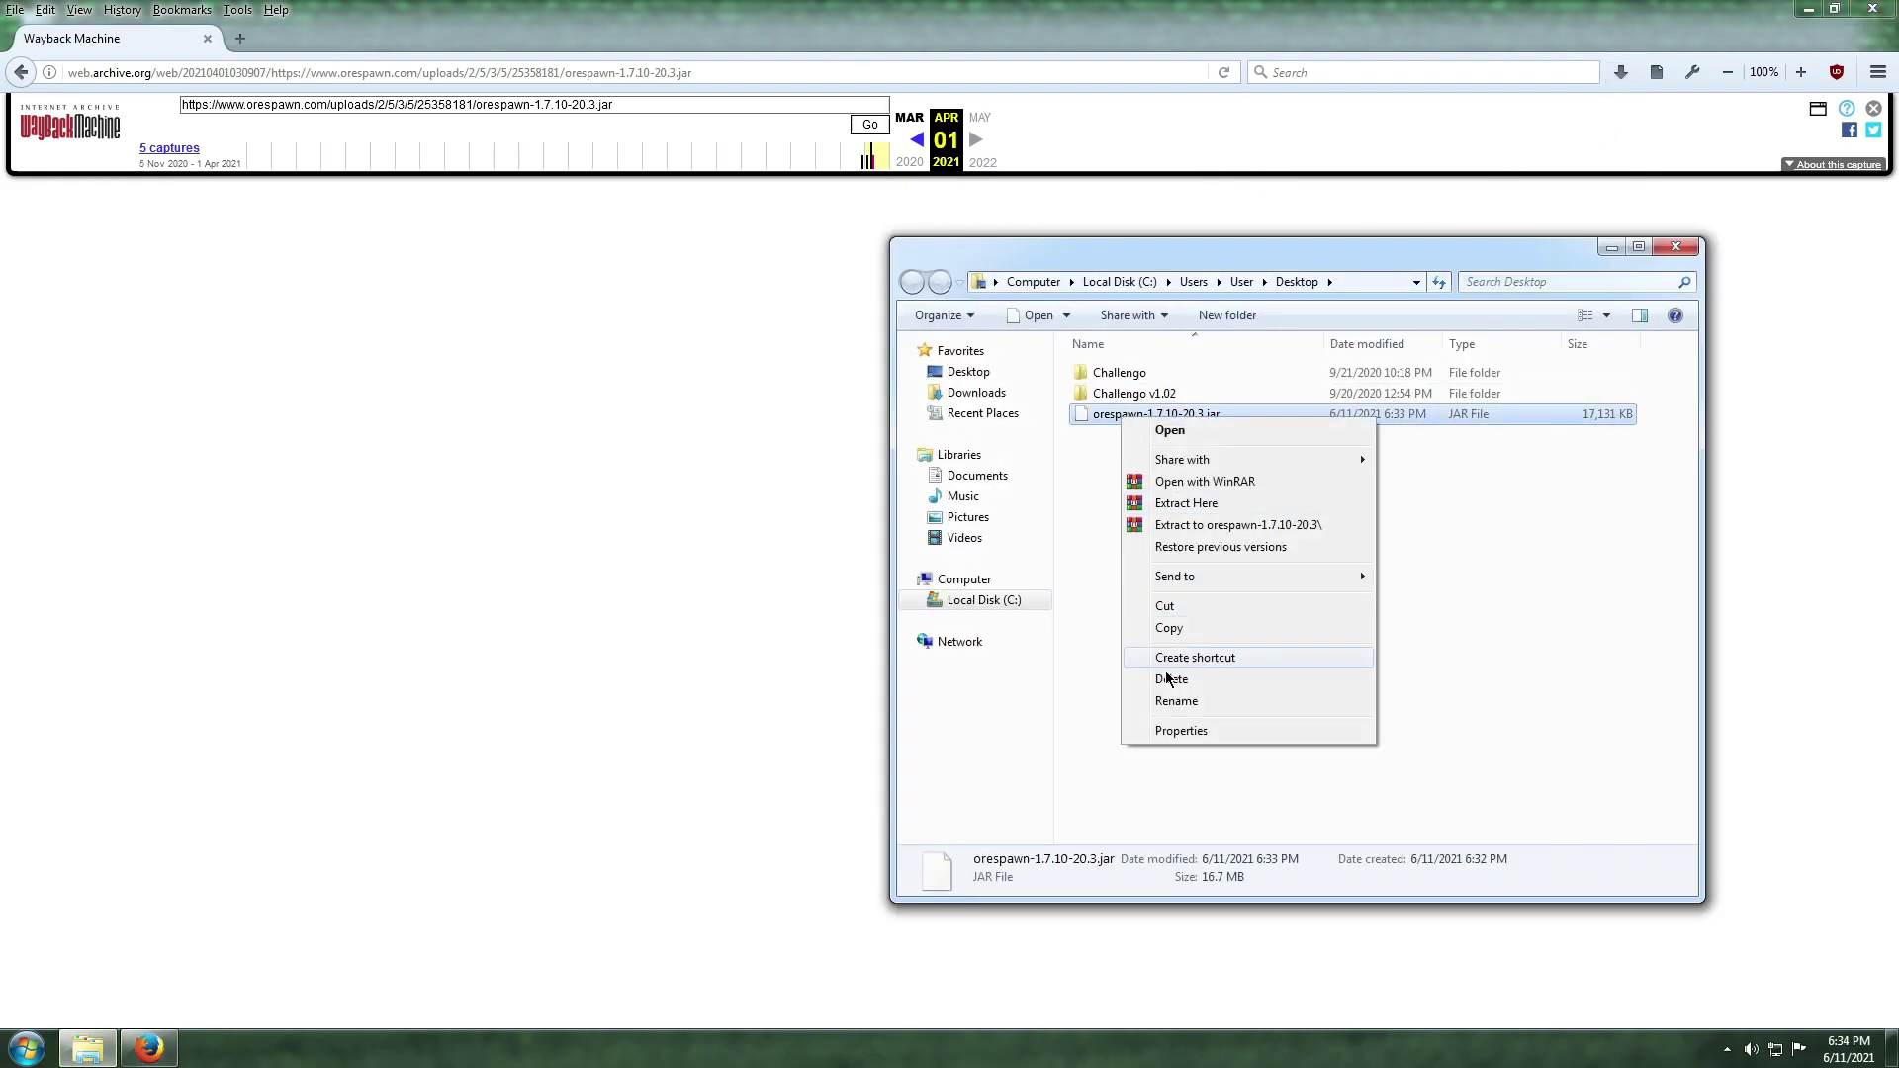
pyautogui.click(1182, 730)
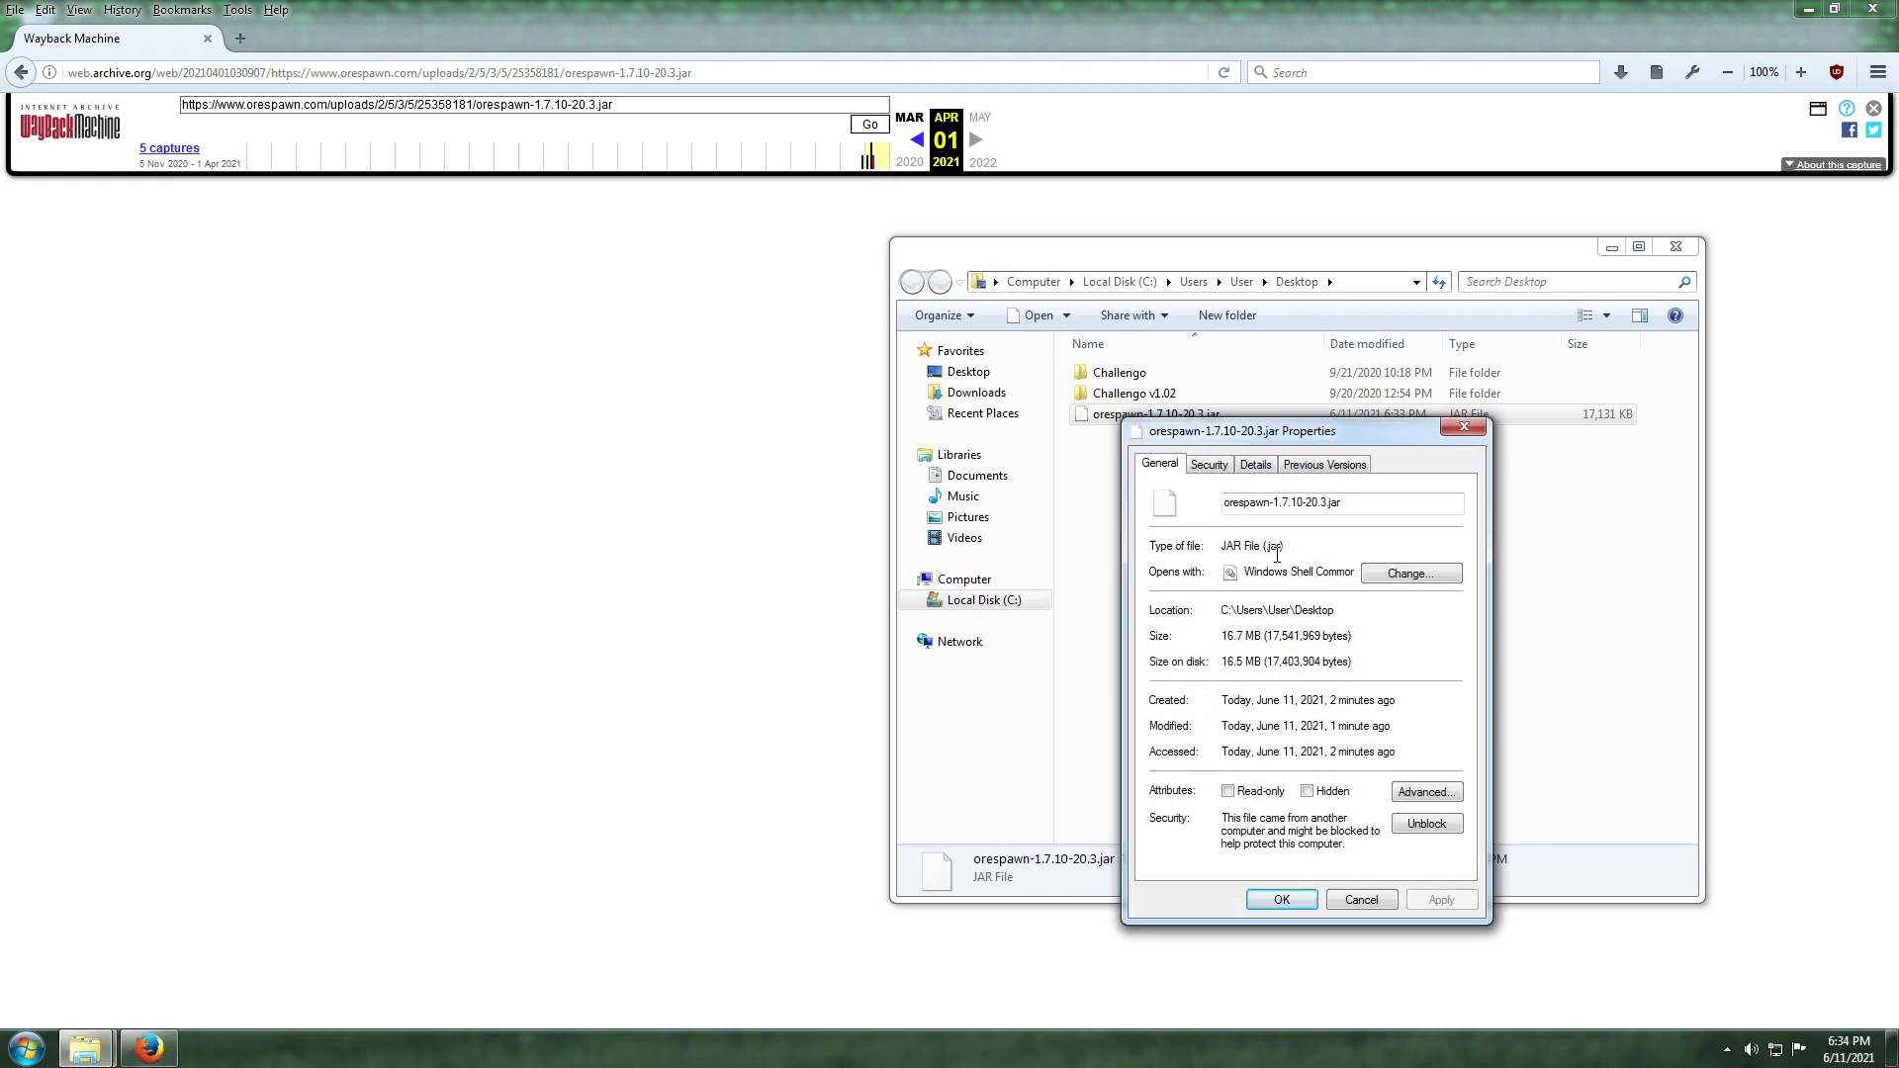
# Review the Details tab's path, date, attributes, 16.7 MB size and name, then cancel
pyautogui.click(1254, 464)
pyautogui.click(1297, 577)
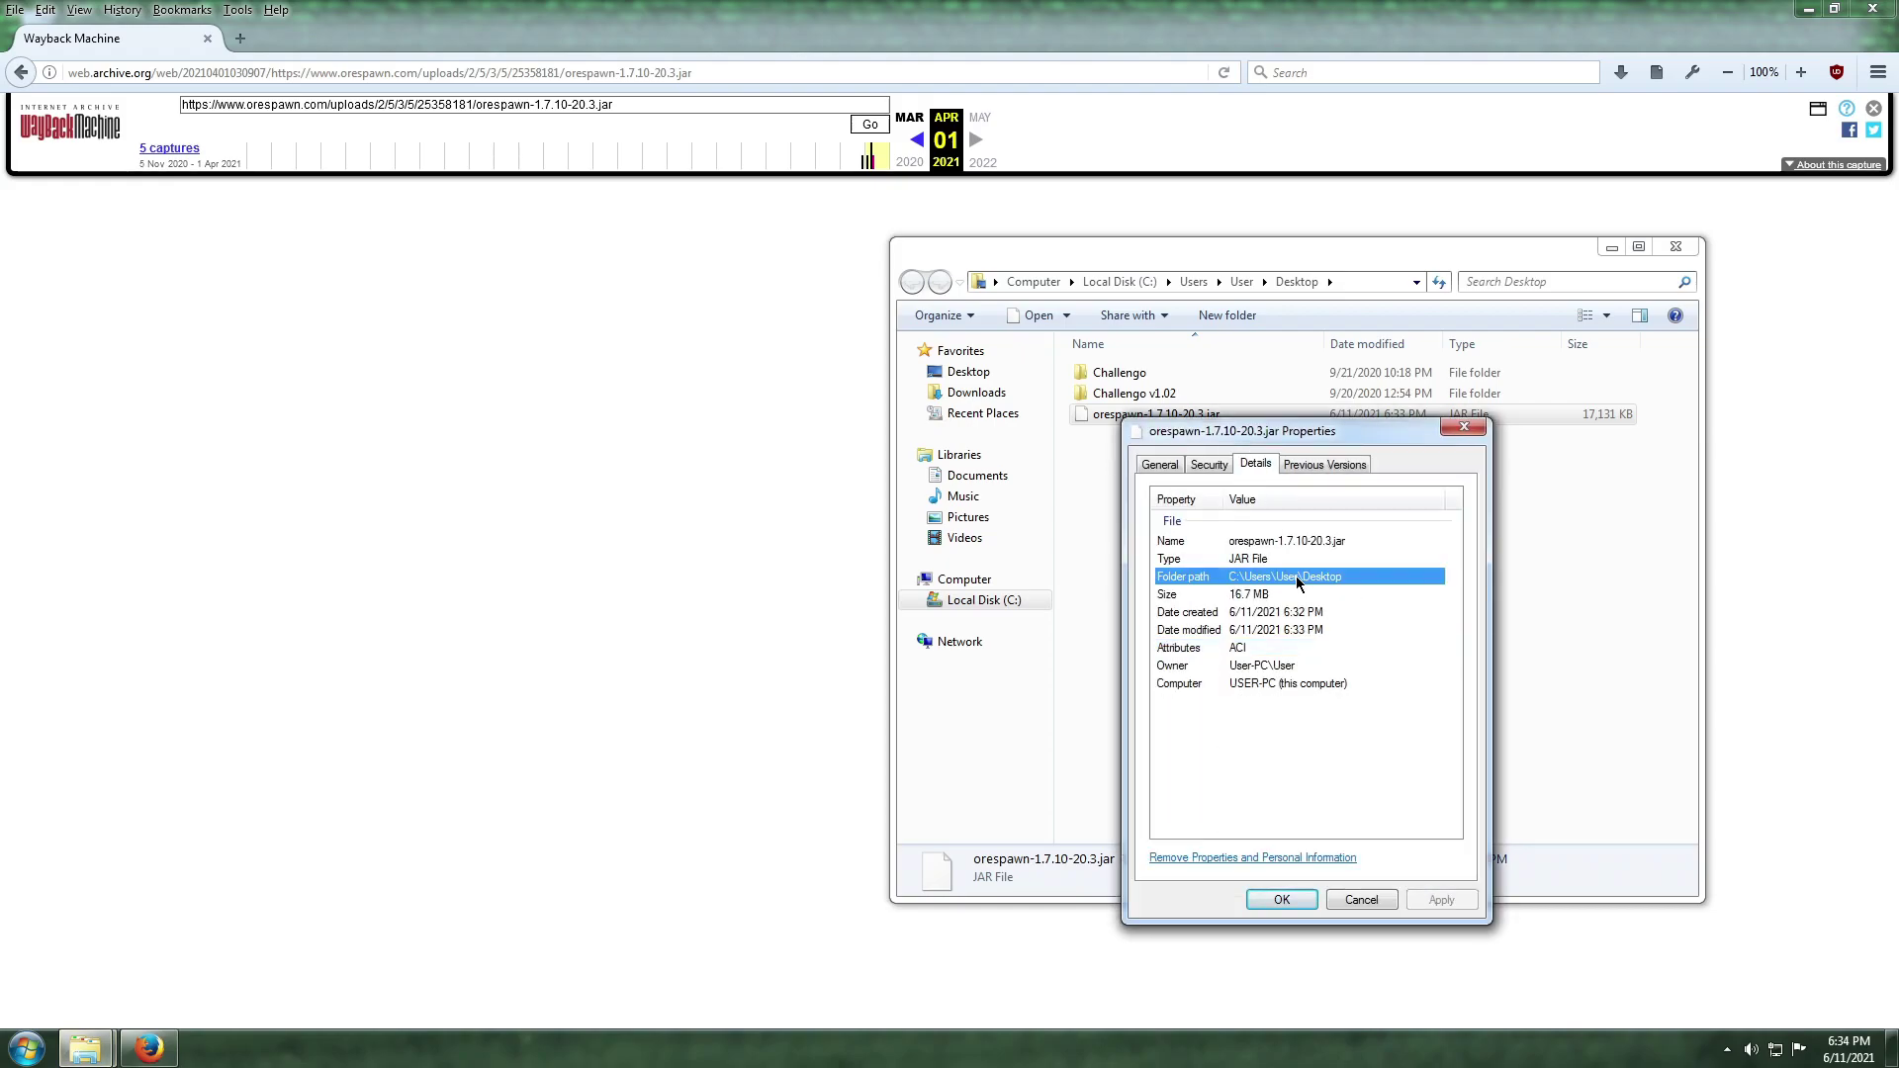
pyautogui.click(1289, 629)
pyautogui.click(1281, 648)
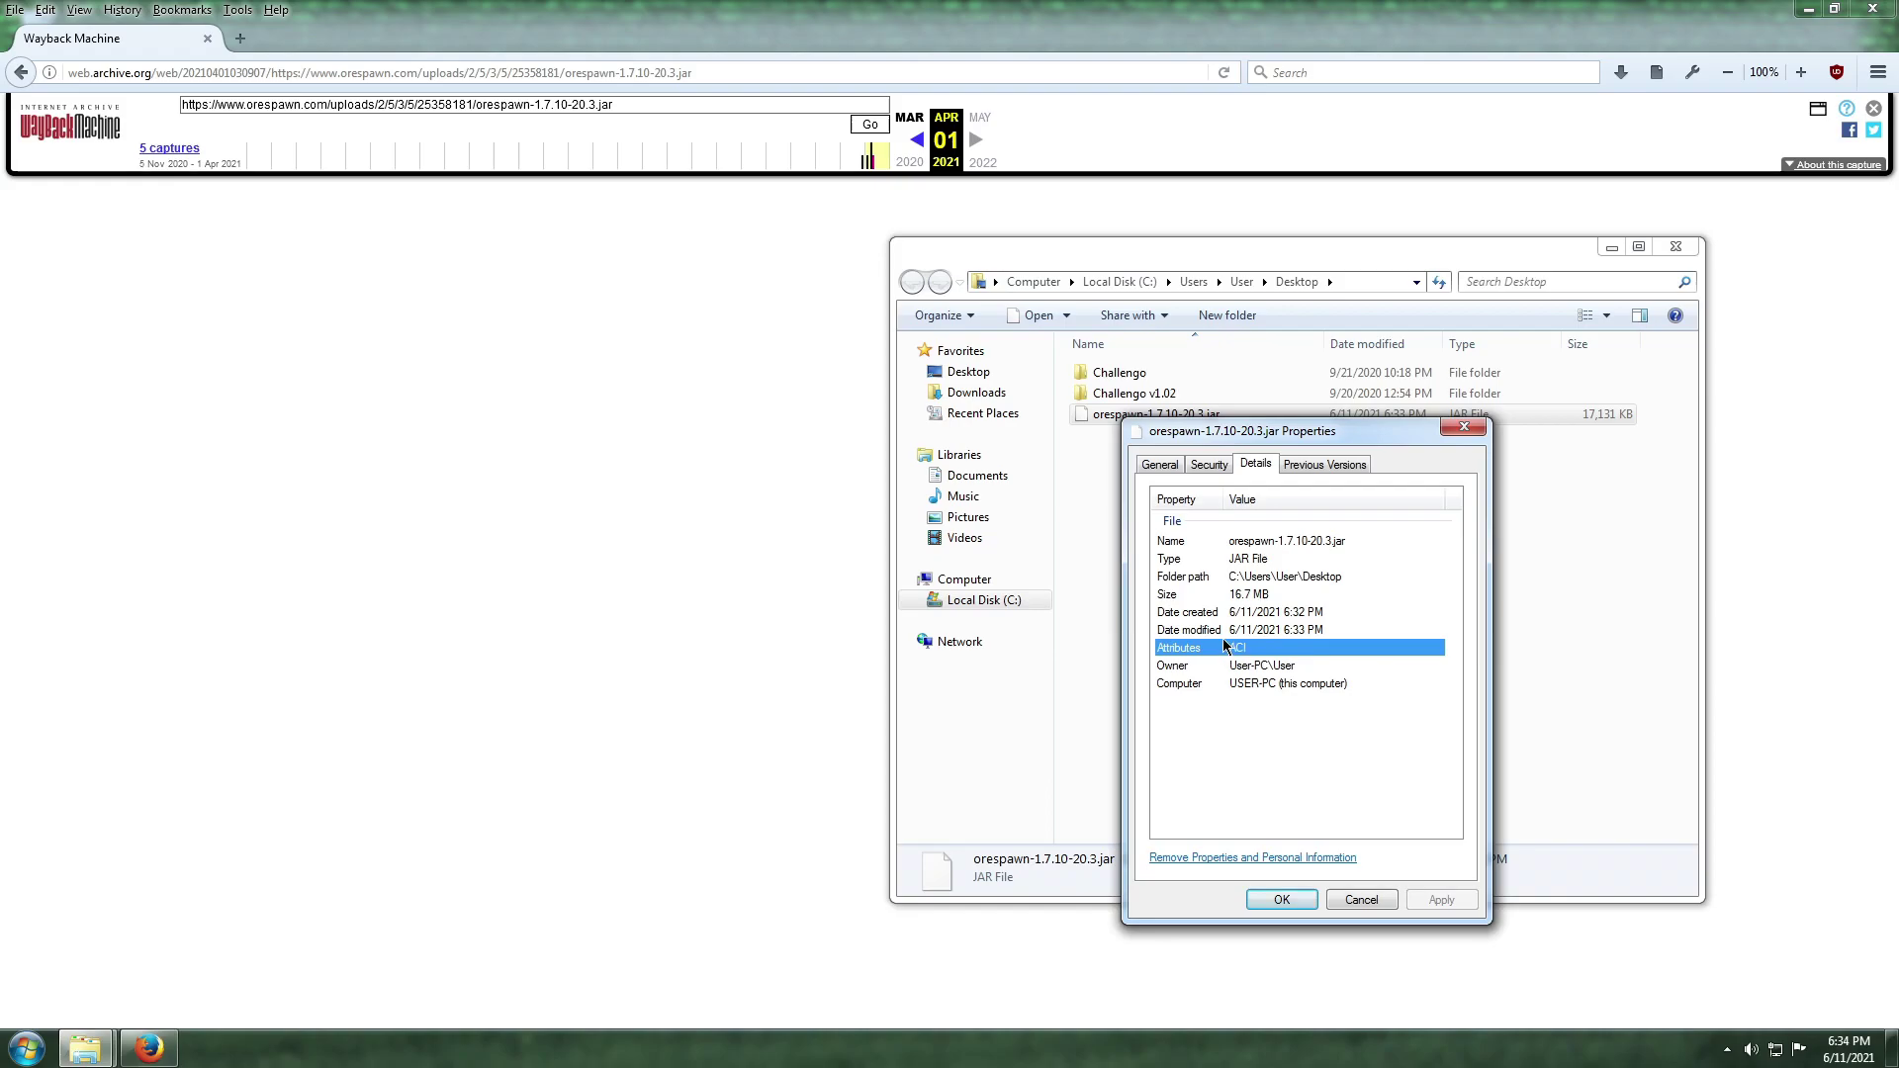
pyautogui.click(1246, 577)
pyautogui.click(1226, 594)
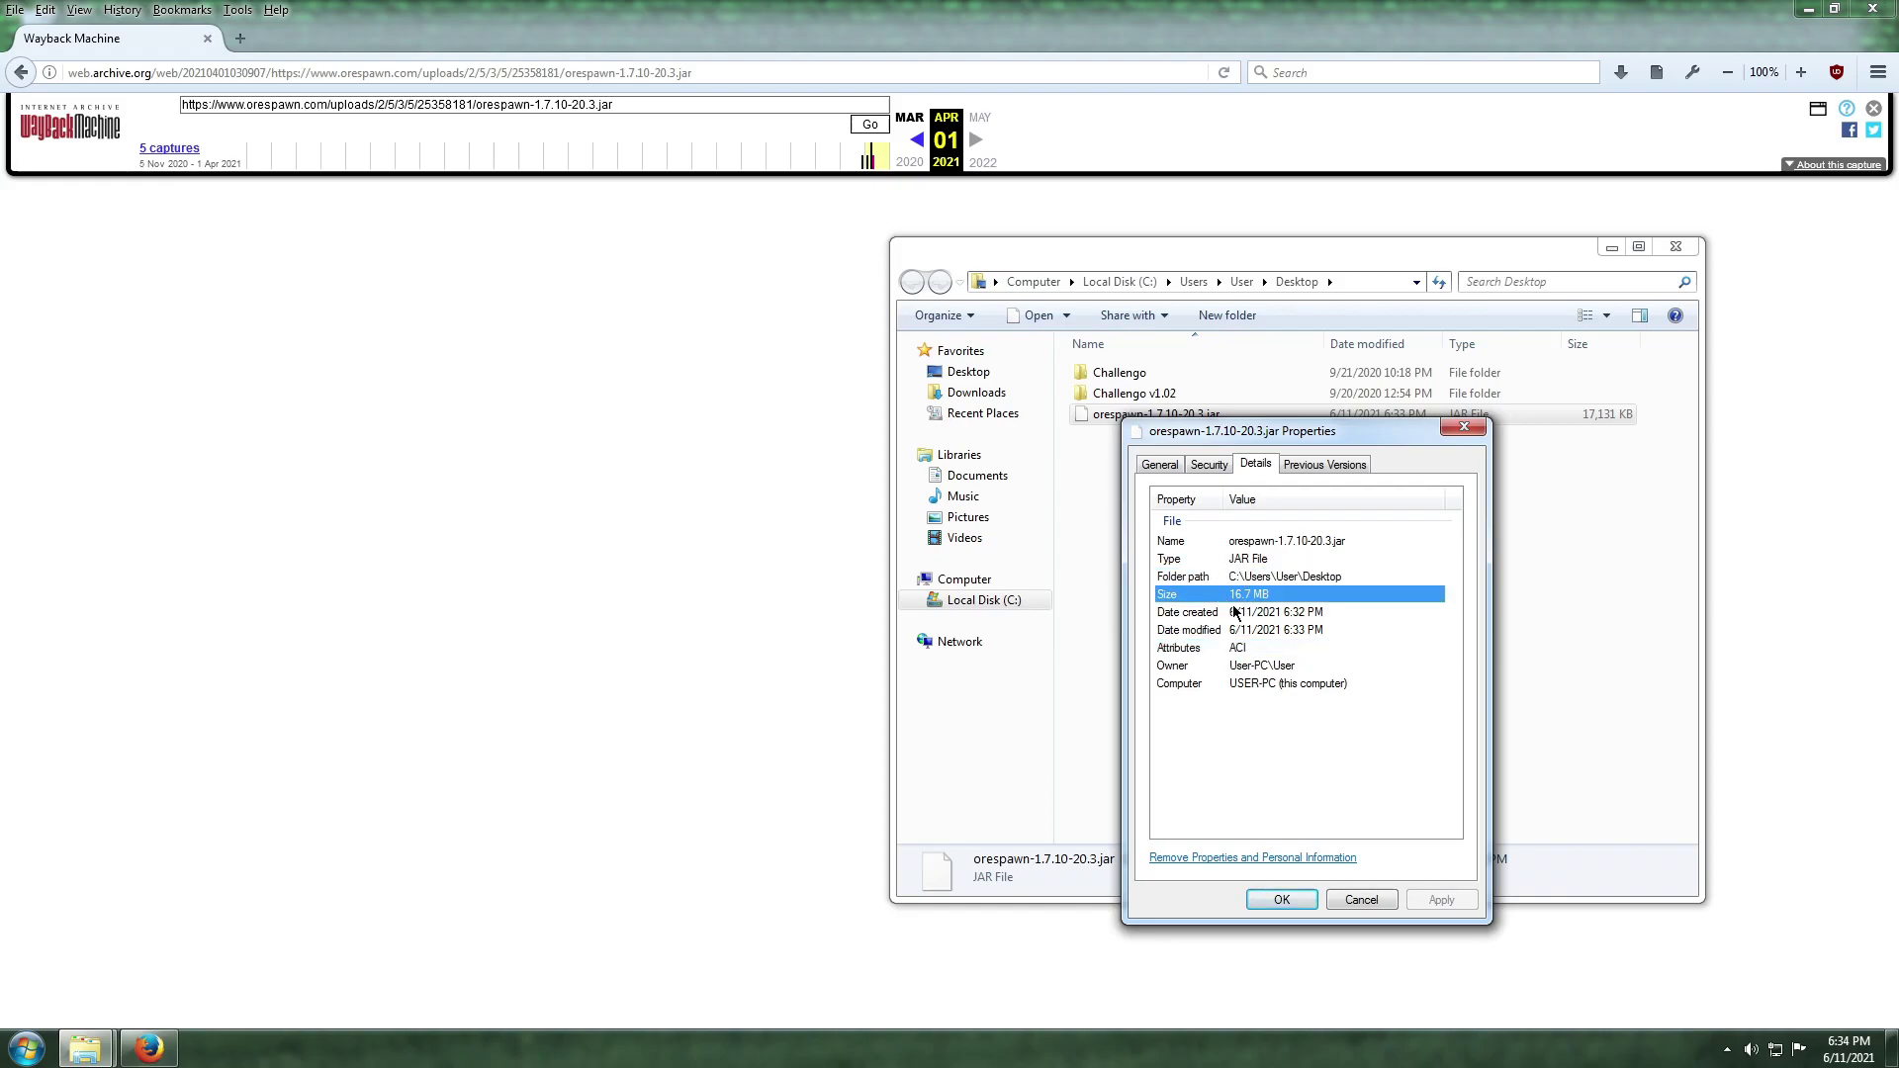
pyautogui.click(1259, 543)
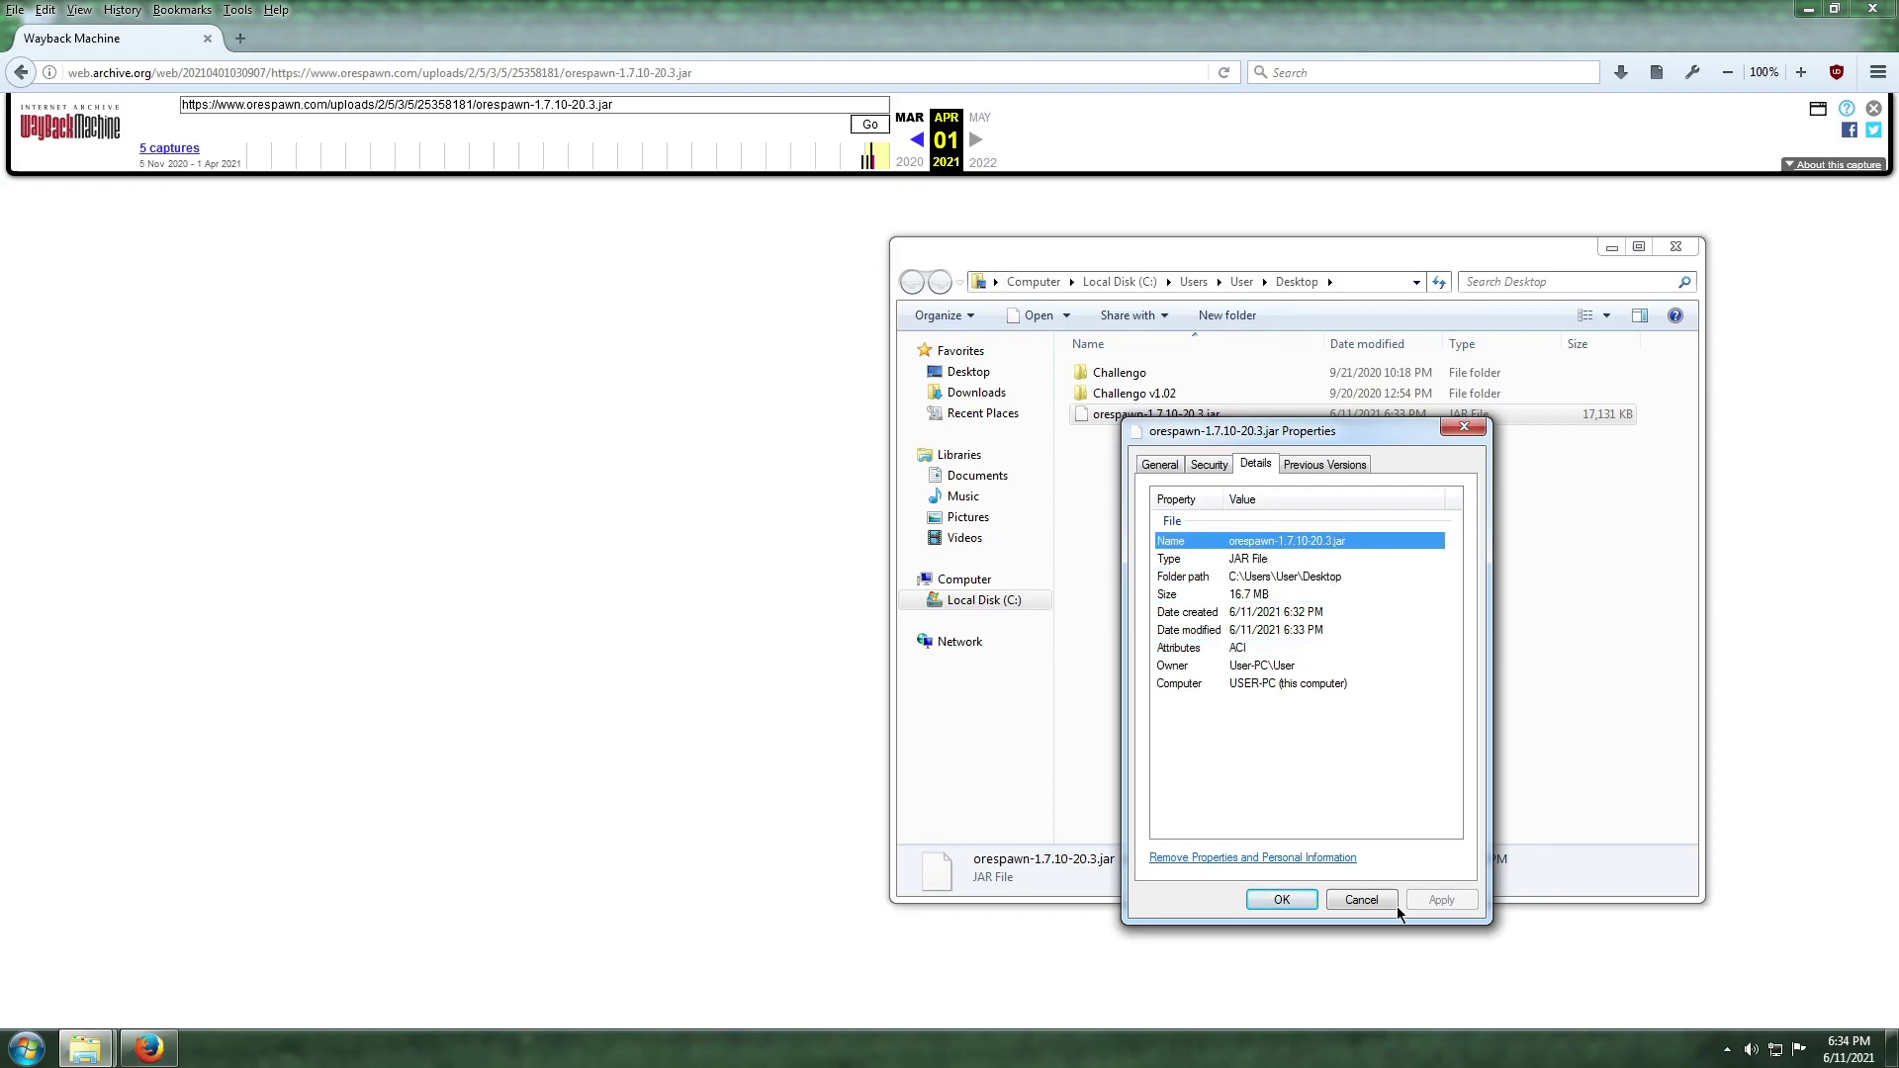
pyautogui.click(1360, 902)
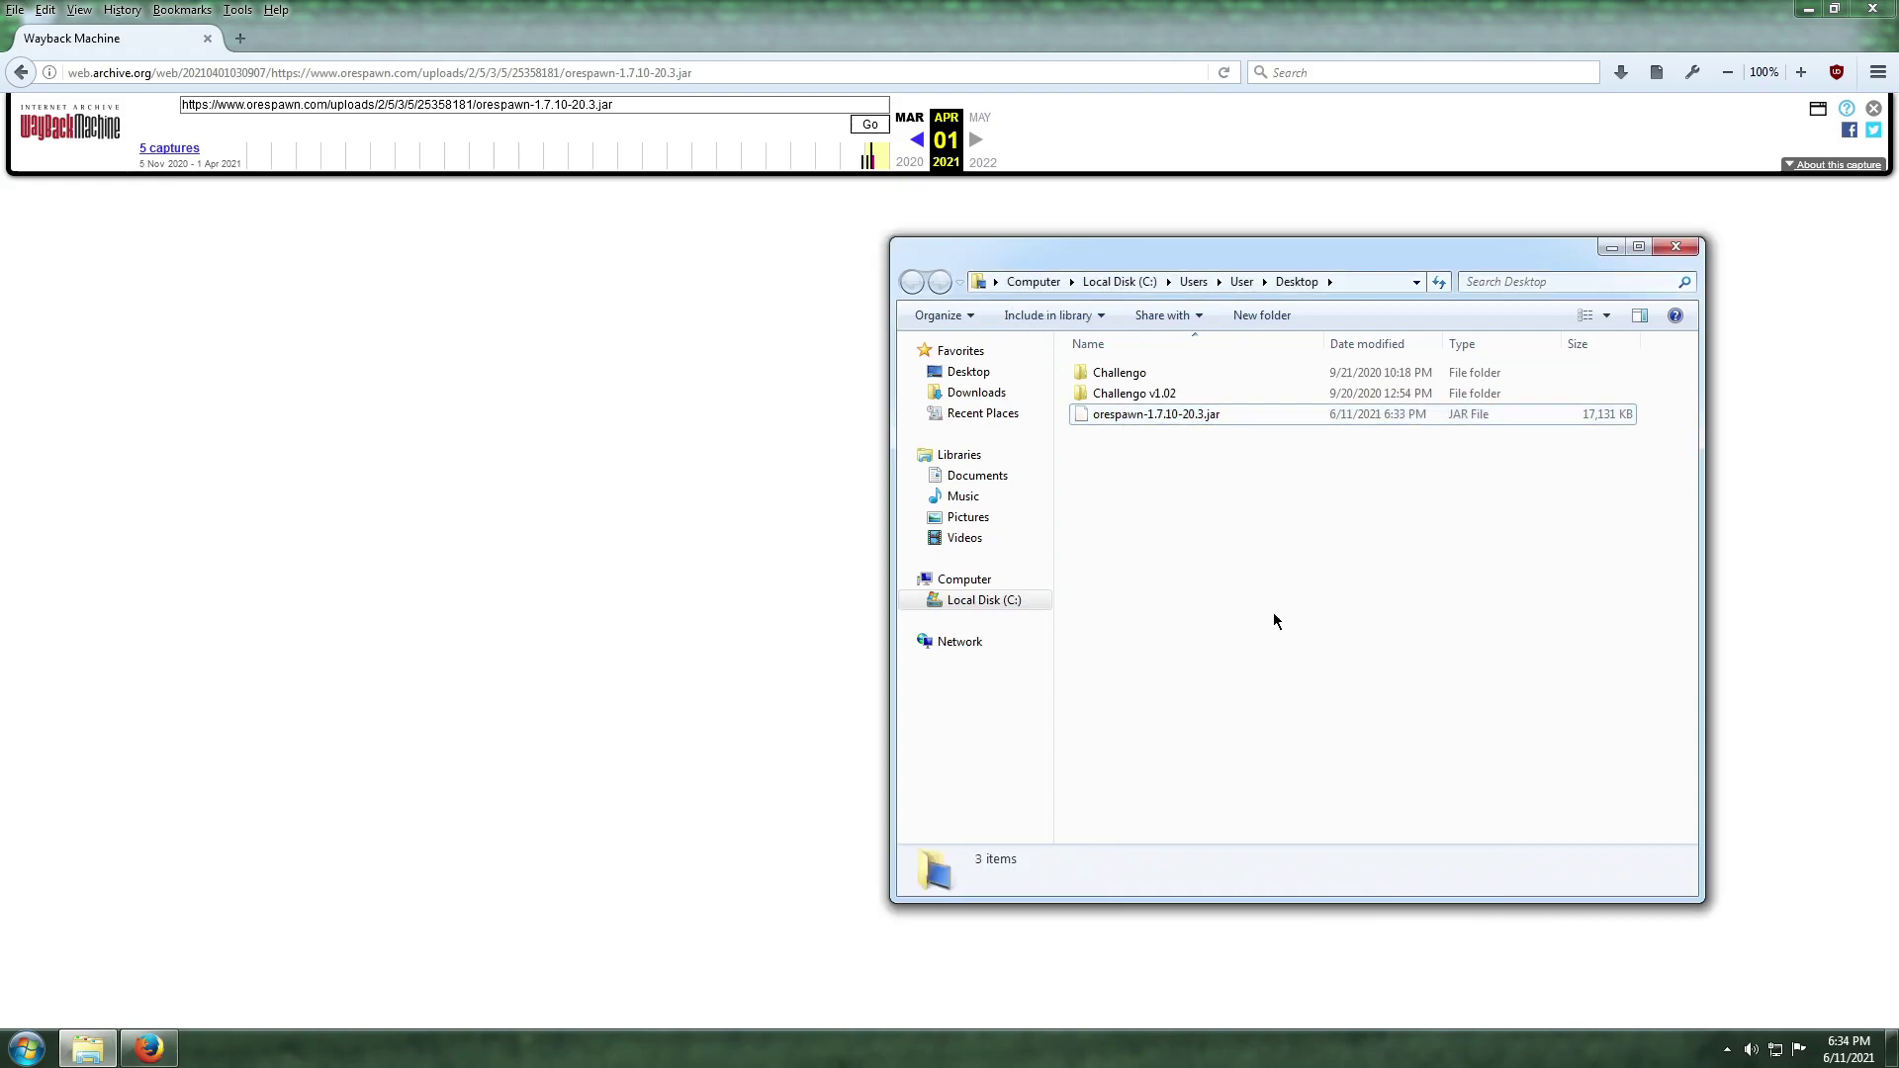
# Go to virustotal.com and drag orespawn-1.7.10-20.3.jar from the Desktop folder onto the upload area
pyautogui.click(629, 71)
pyautogui.write('virusto')
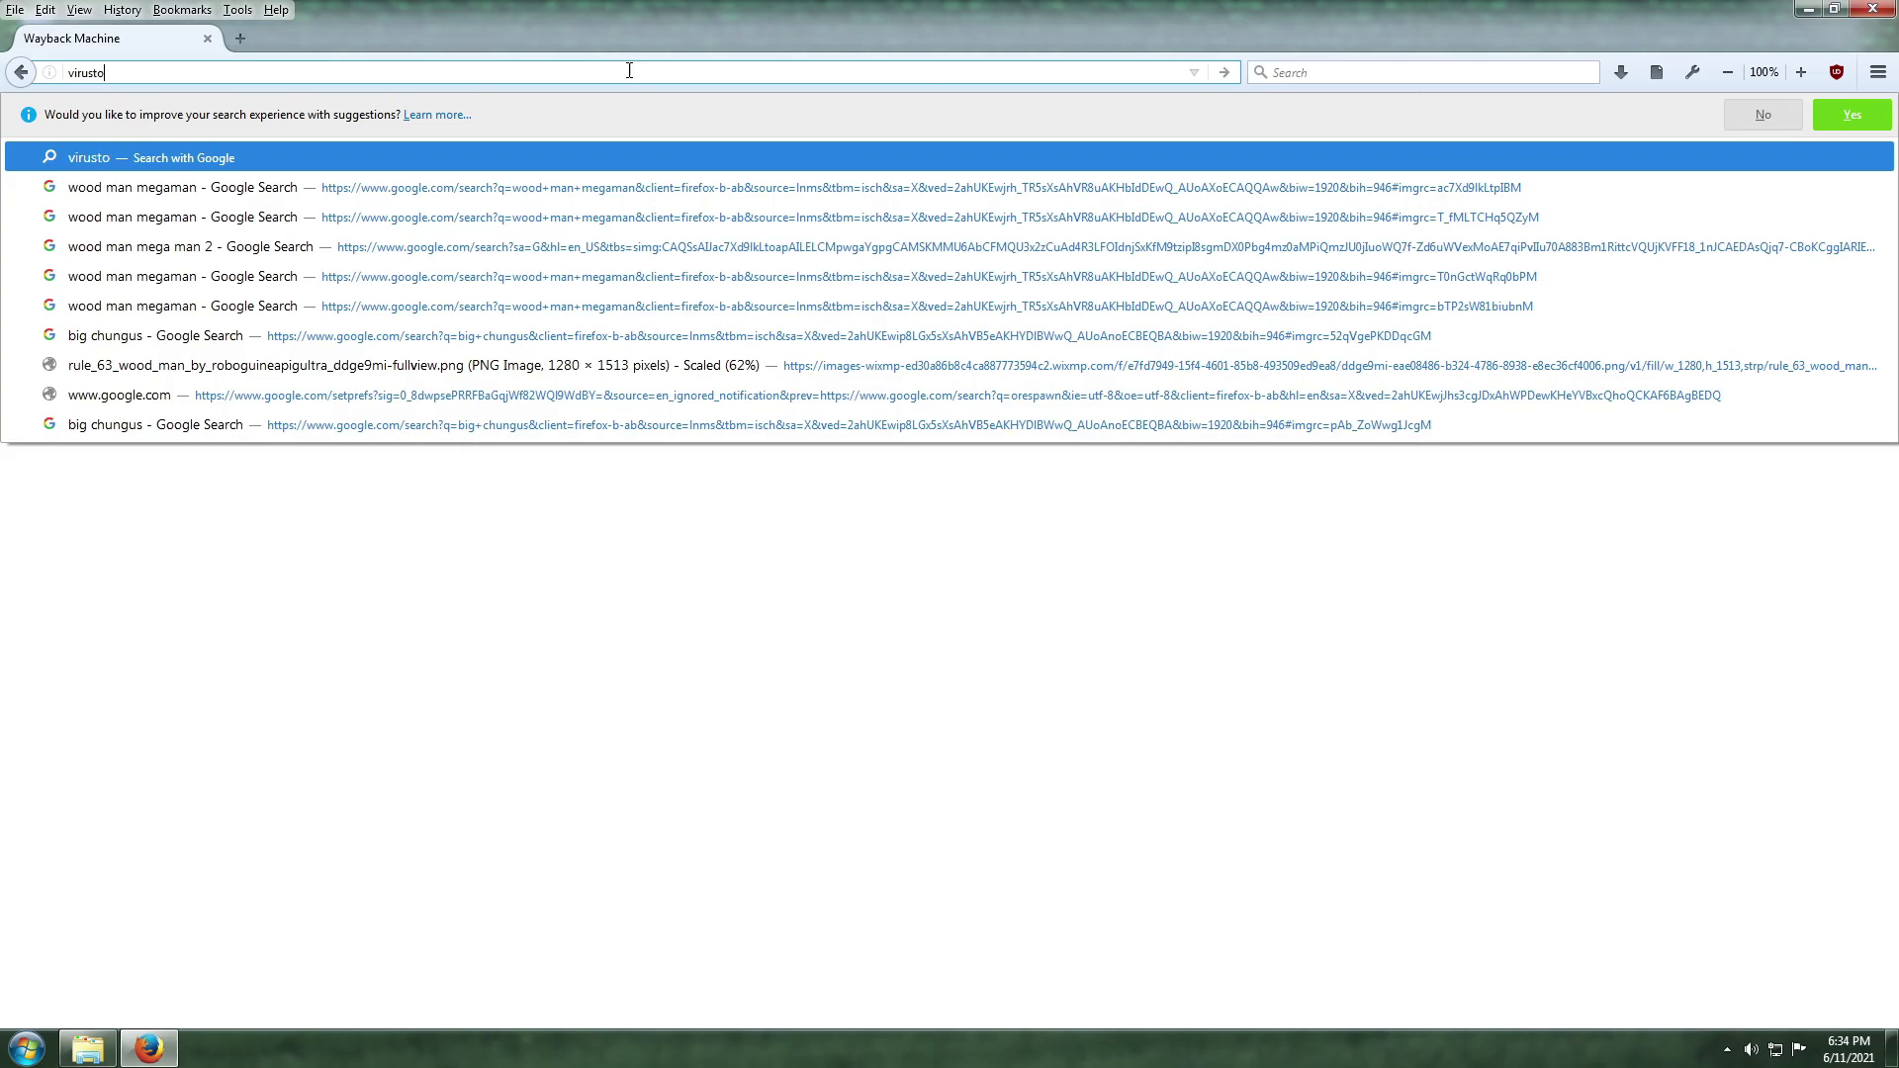
pyautogui.write('tal.com')
pyautogui.press('Return')
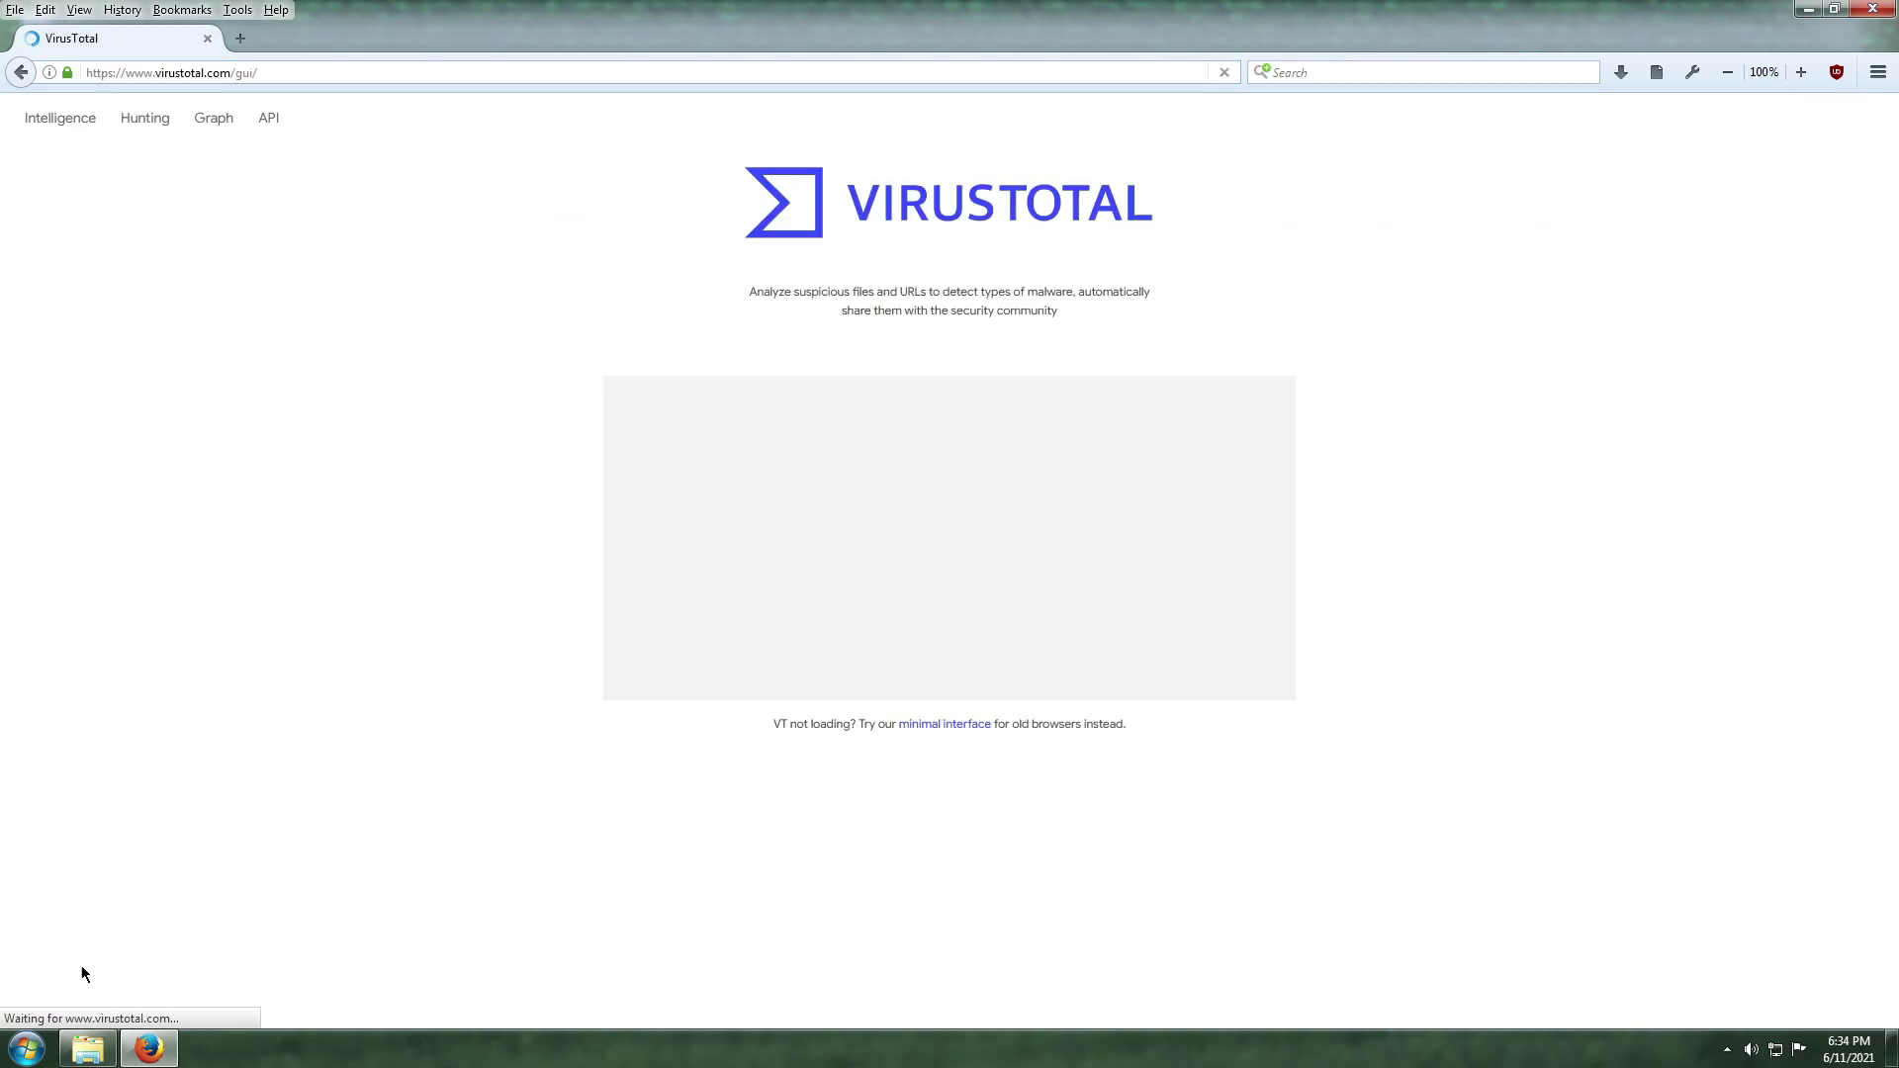
pyautogui.click(88, 1047)
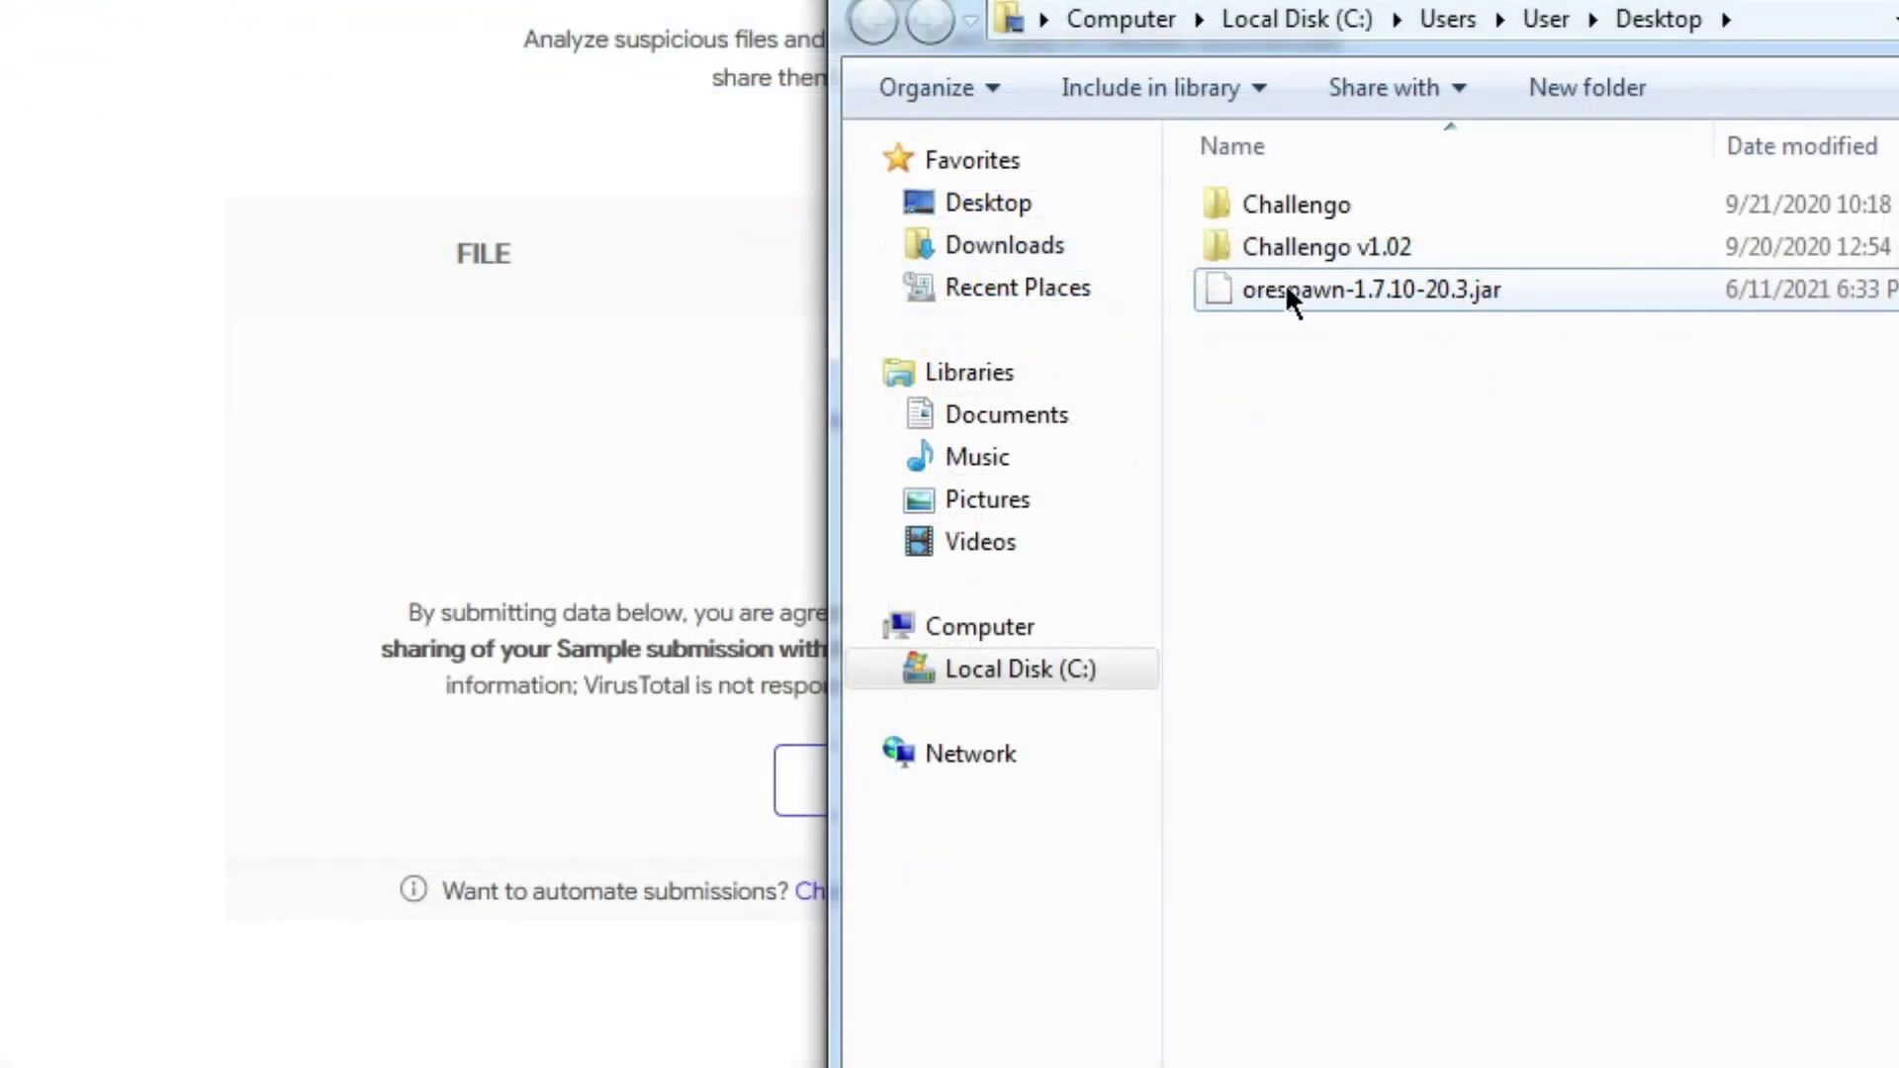
pyautogui.moveTo(1114, 414); pyautogui.dragTo(726, 491)
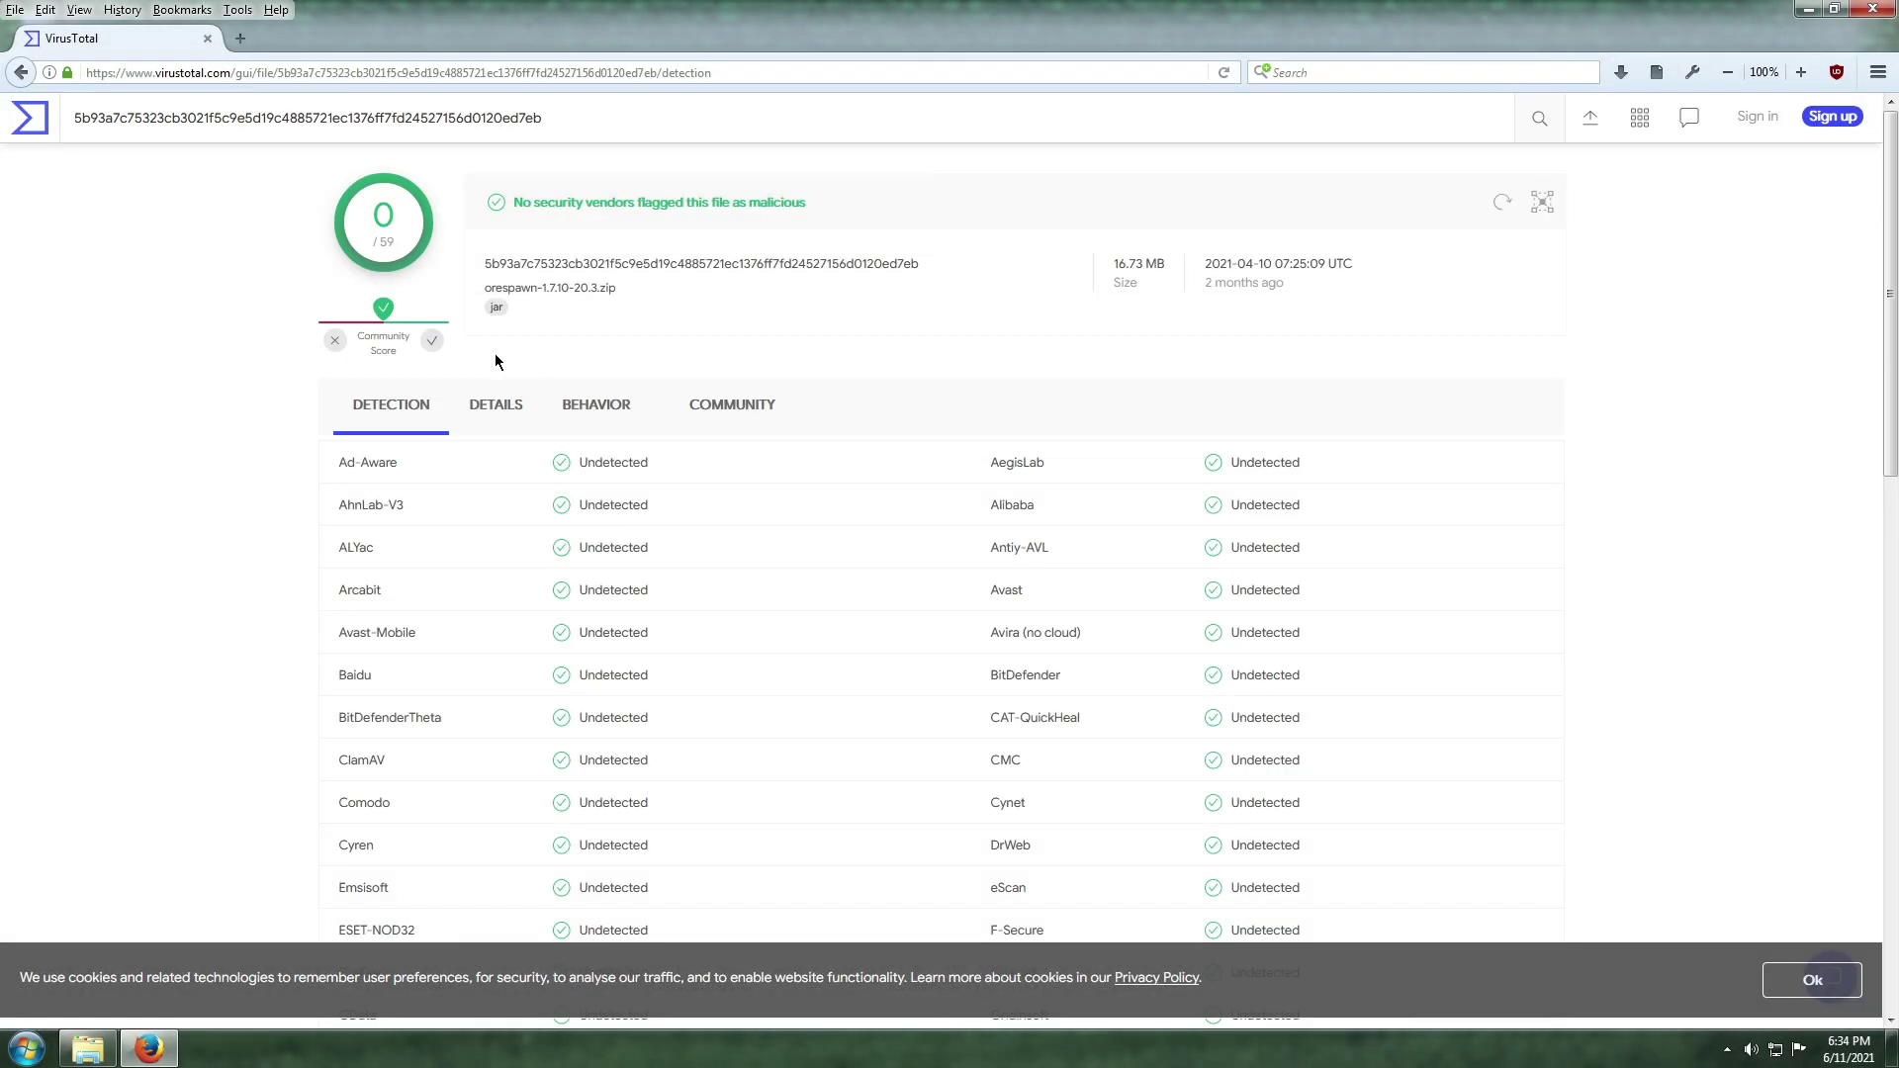
pyautogui.moveTo(376, 241); pyautogui.dragTo(403, 255)
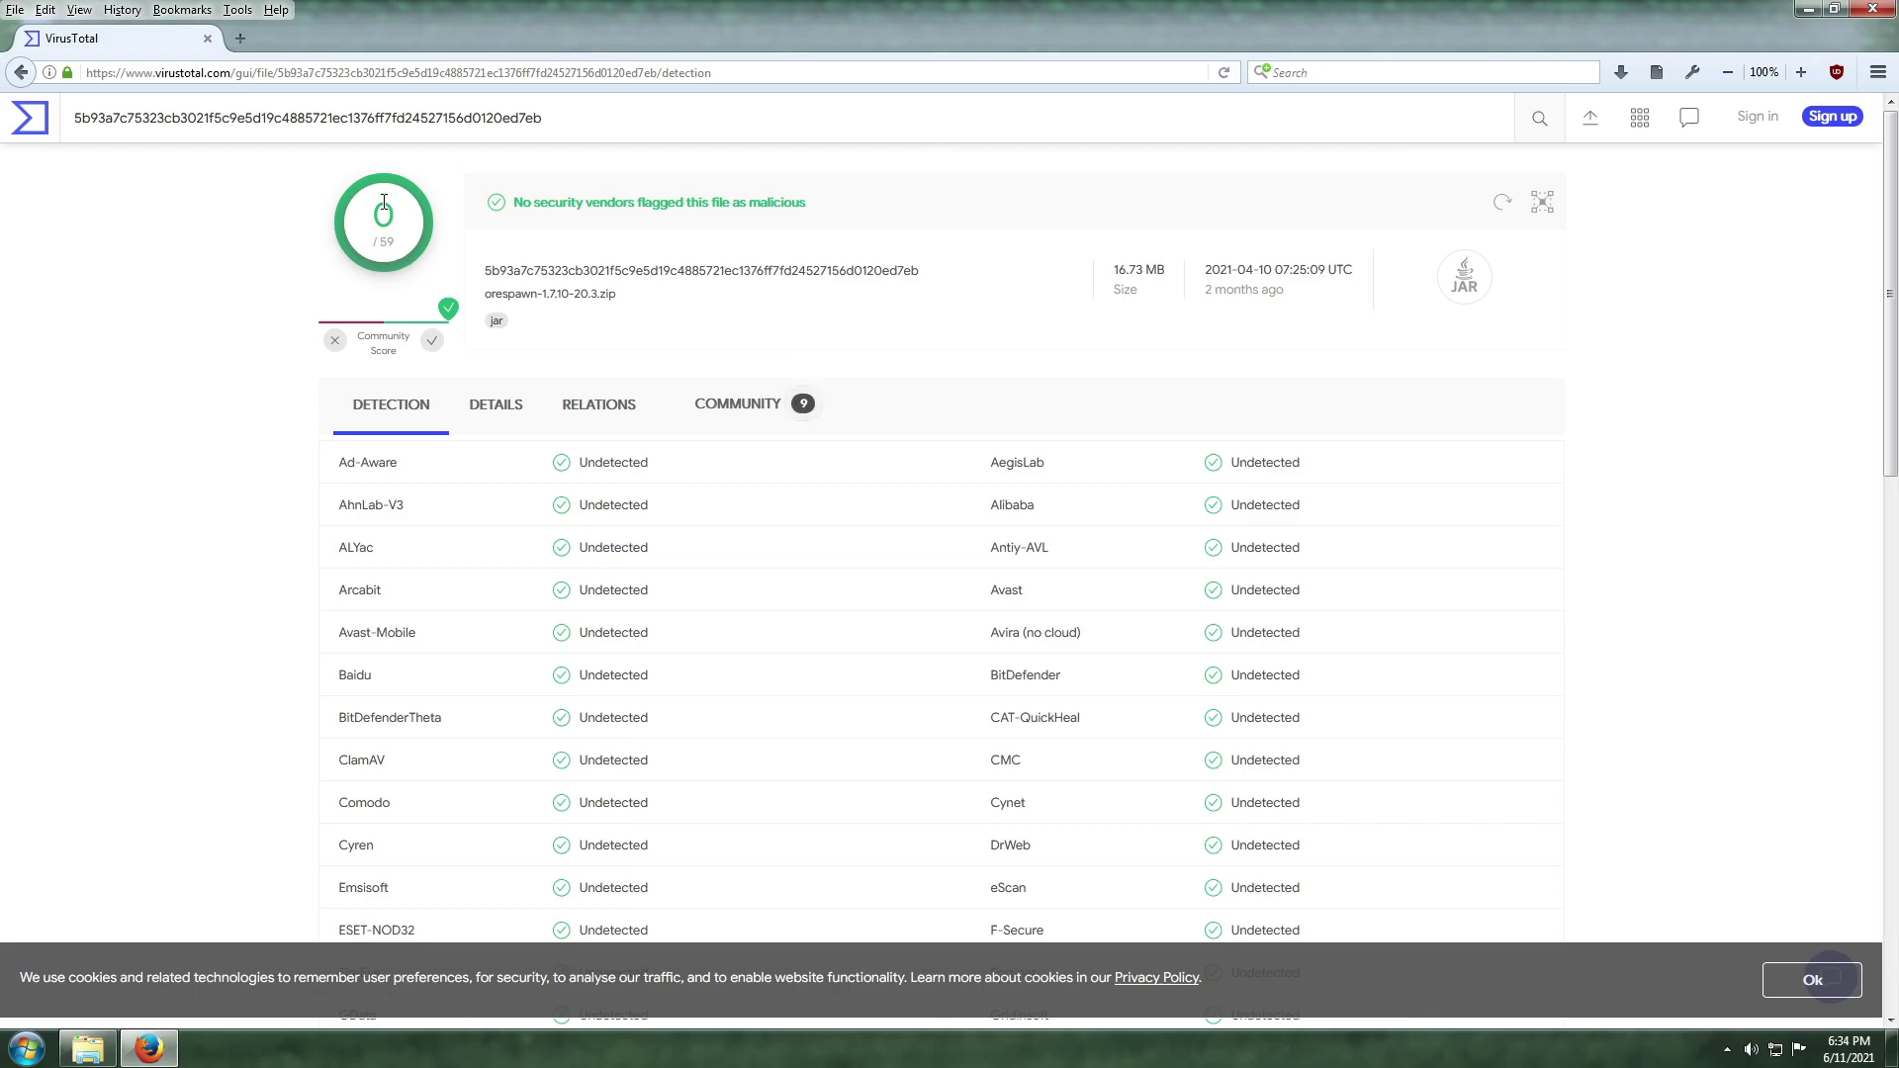
pyautogui.doubleClick(383, 215)
pyautogui.click(792, 409)
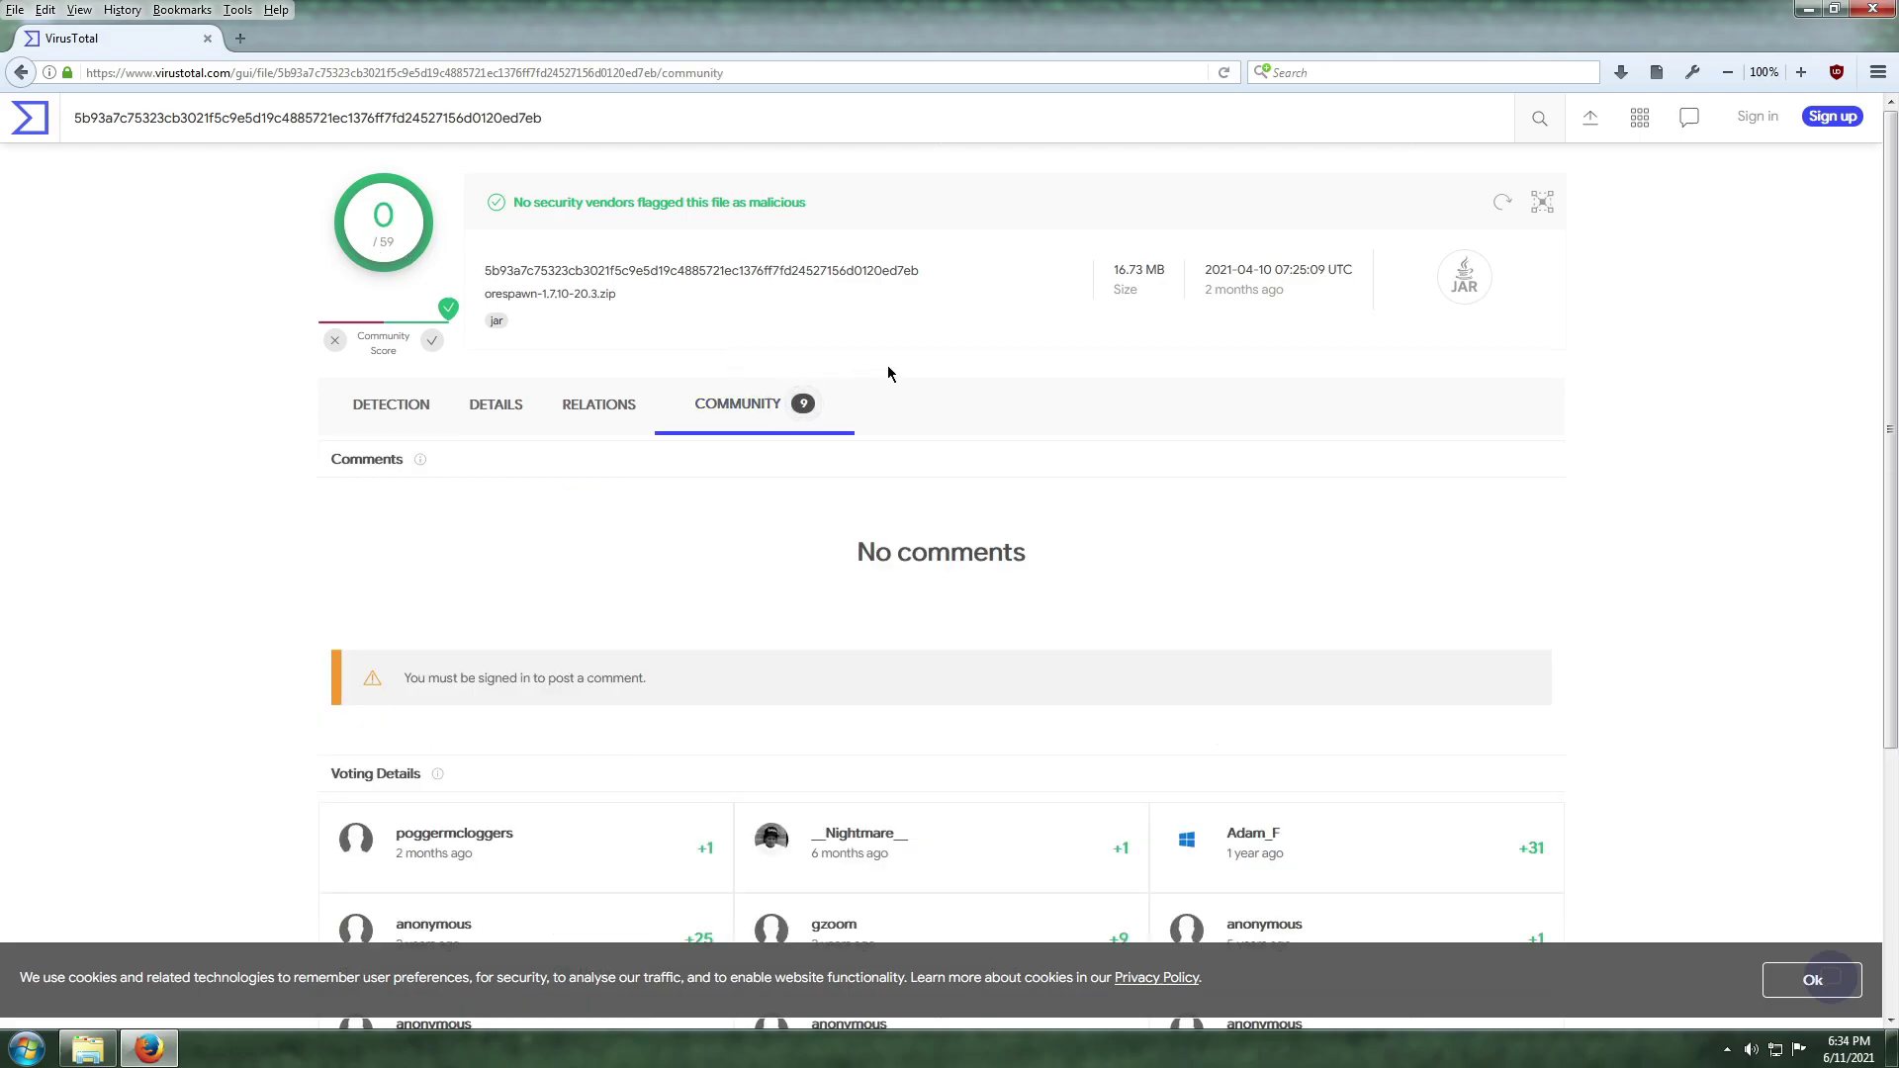
pyautogui.scroll(-3, 887, 373)
pyautogui.scroll(2, 887, 373)
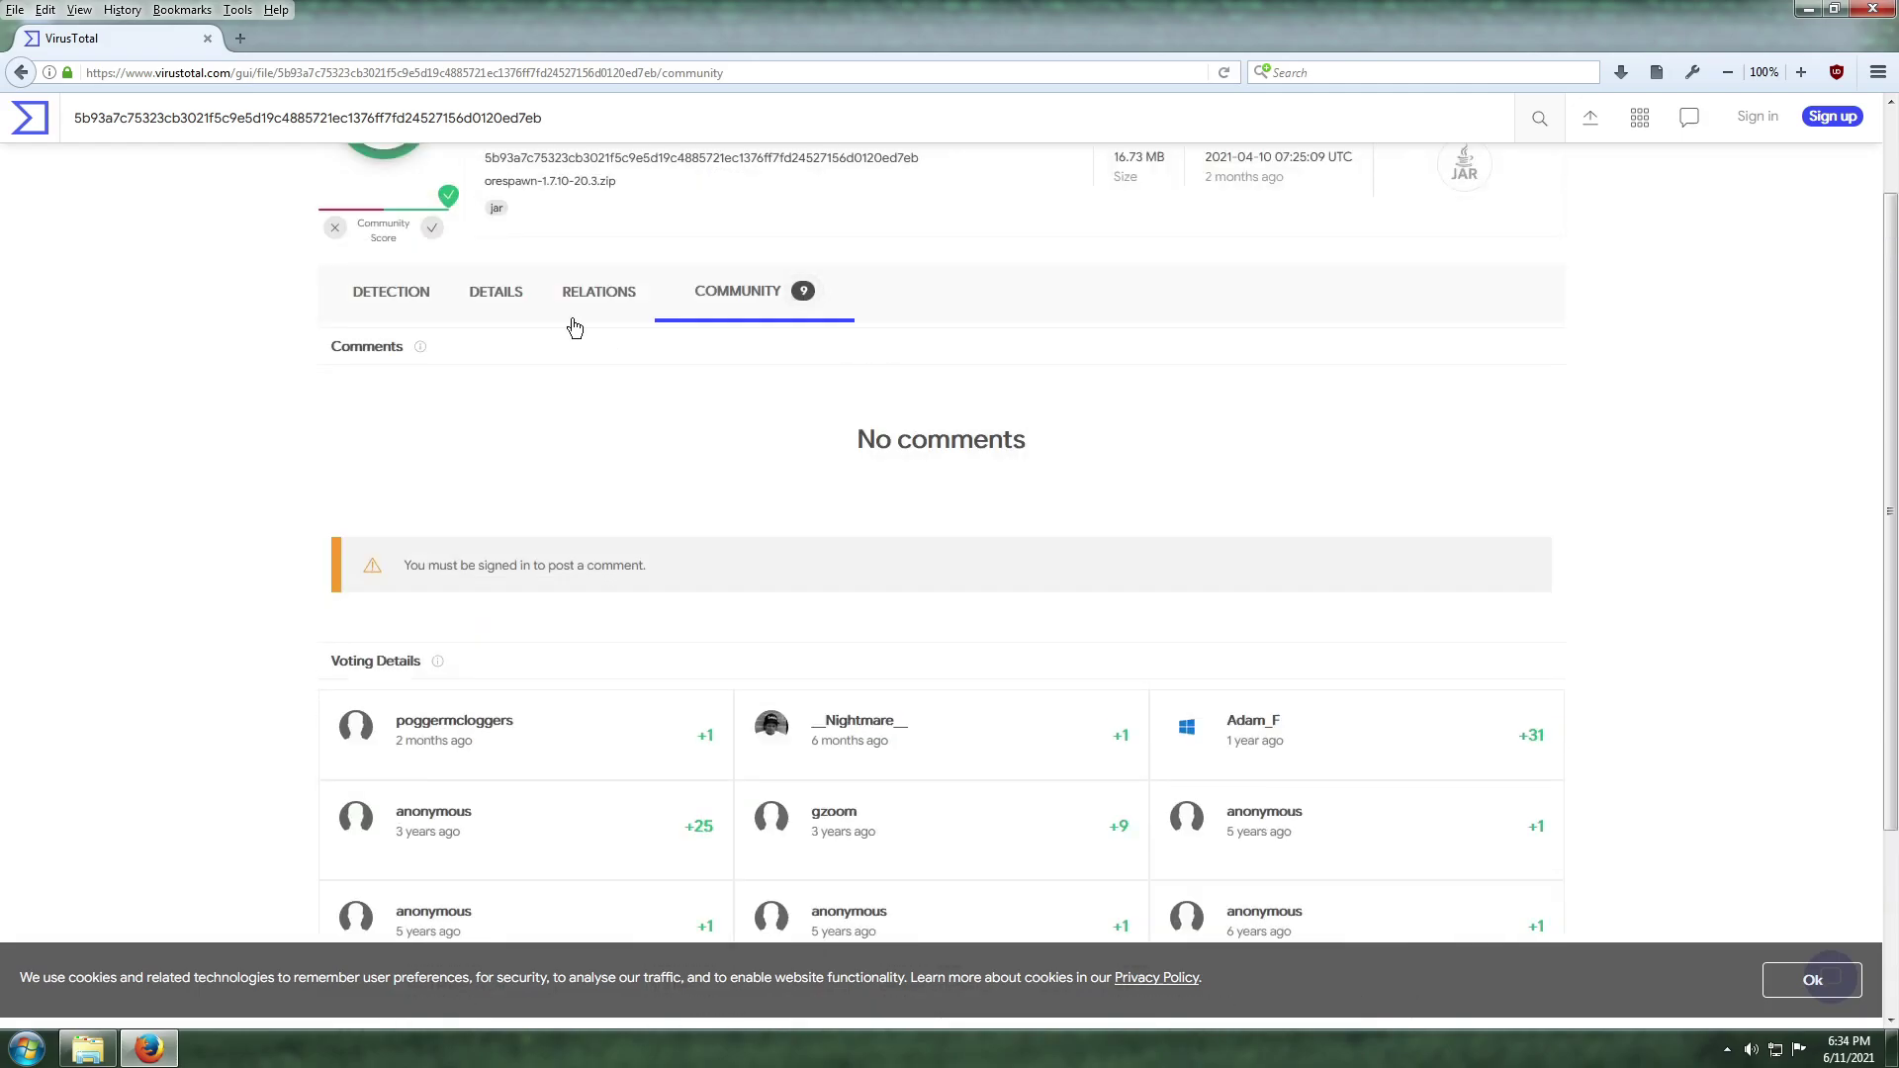
pyautogui.click(534, 303)
pyautogui.scroll(-7, 534, 356)
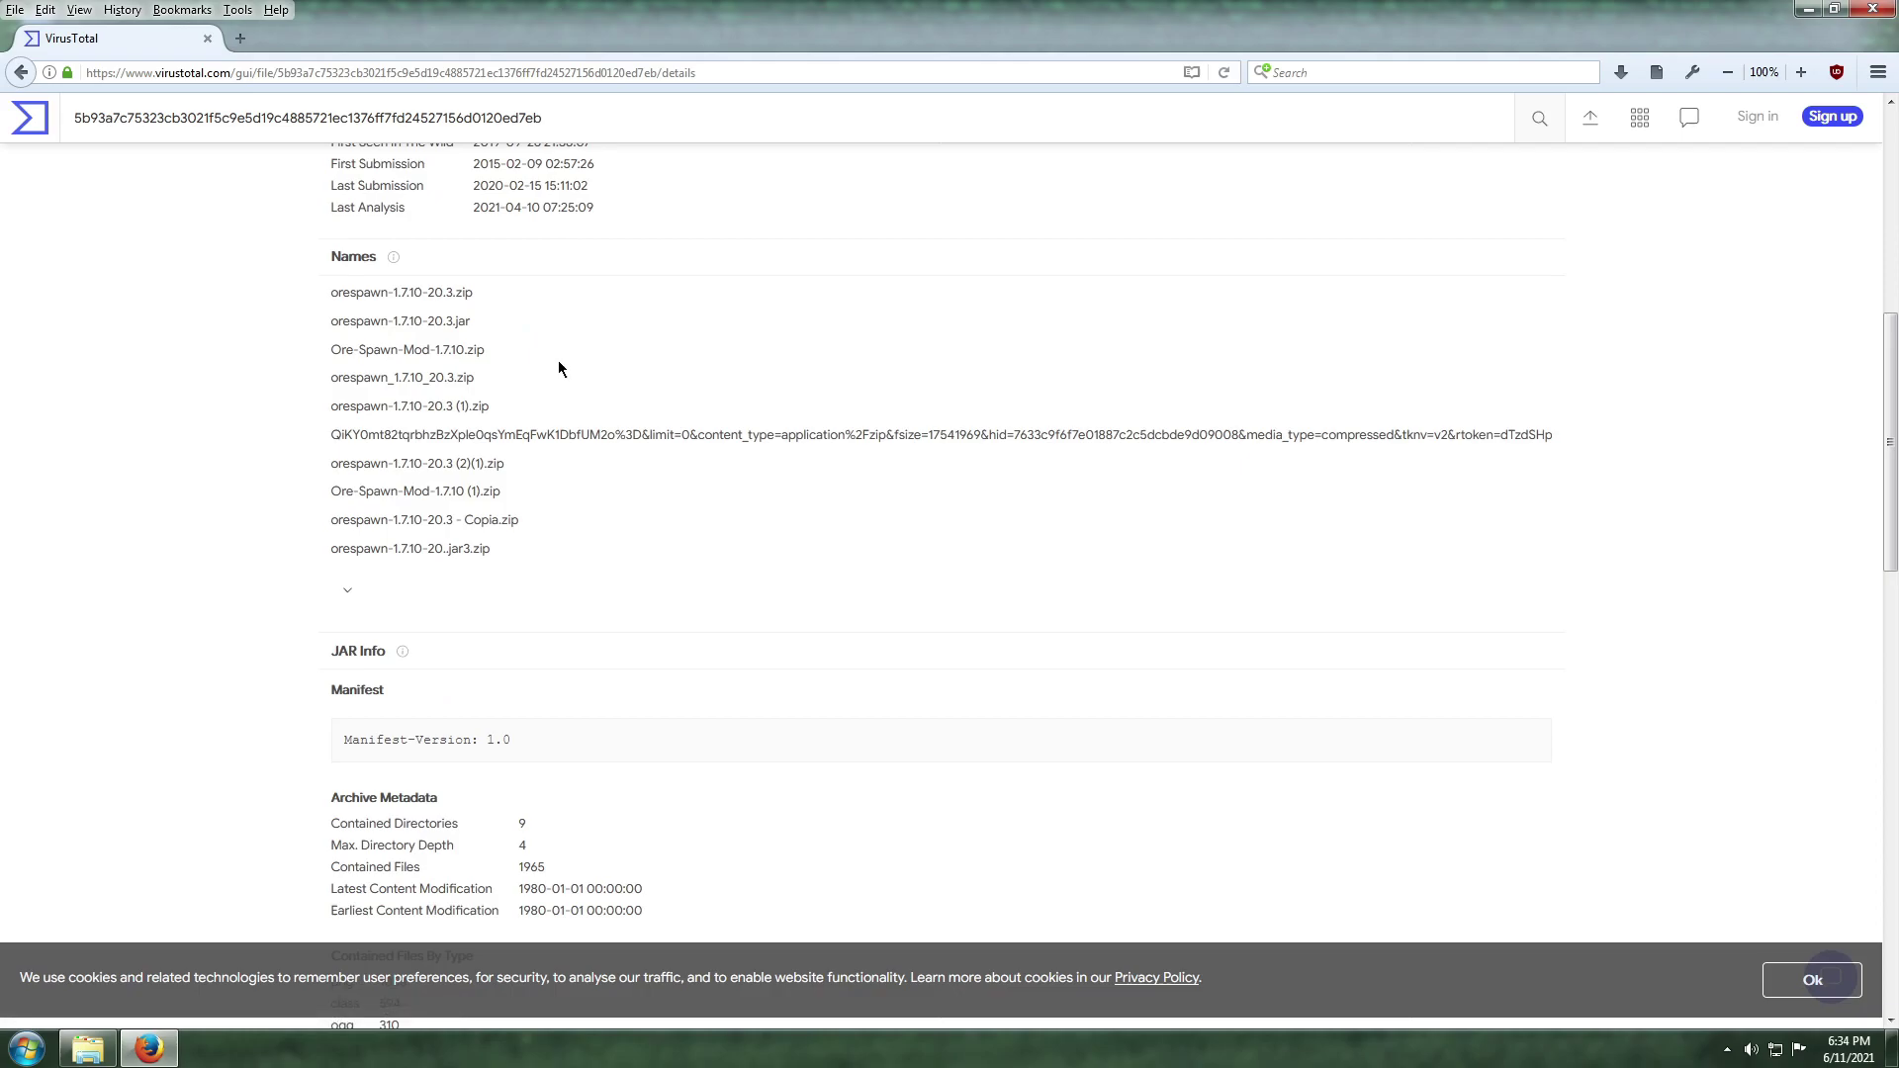
pyautogui.moveTo(336, 288); pyautogui.dragTo(608, 550)
pyautogui.click(608, 550)
pyautogui.scroll(-4, 609, 554)
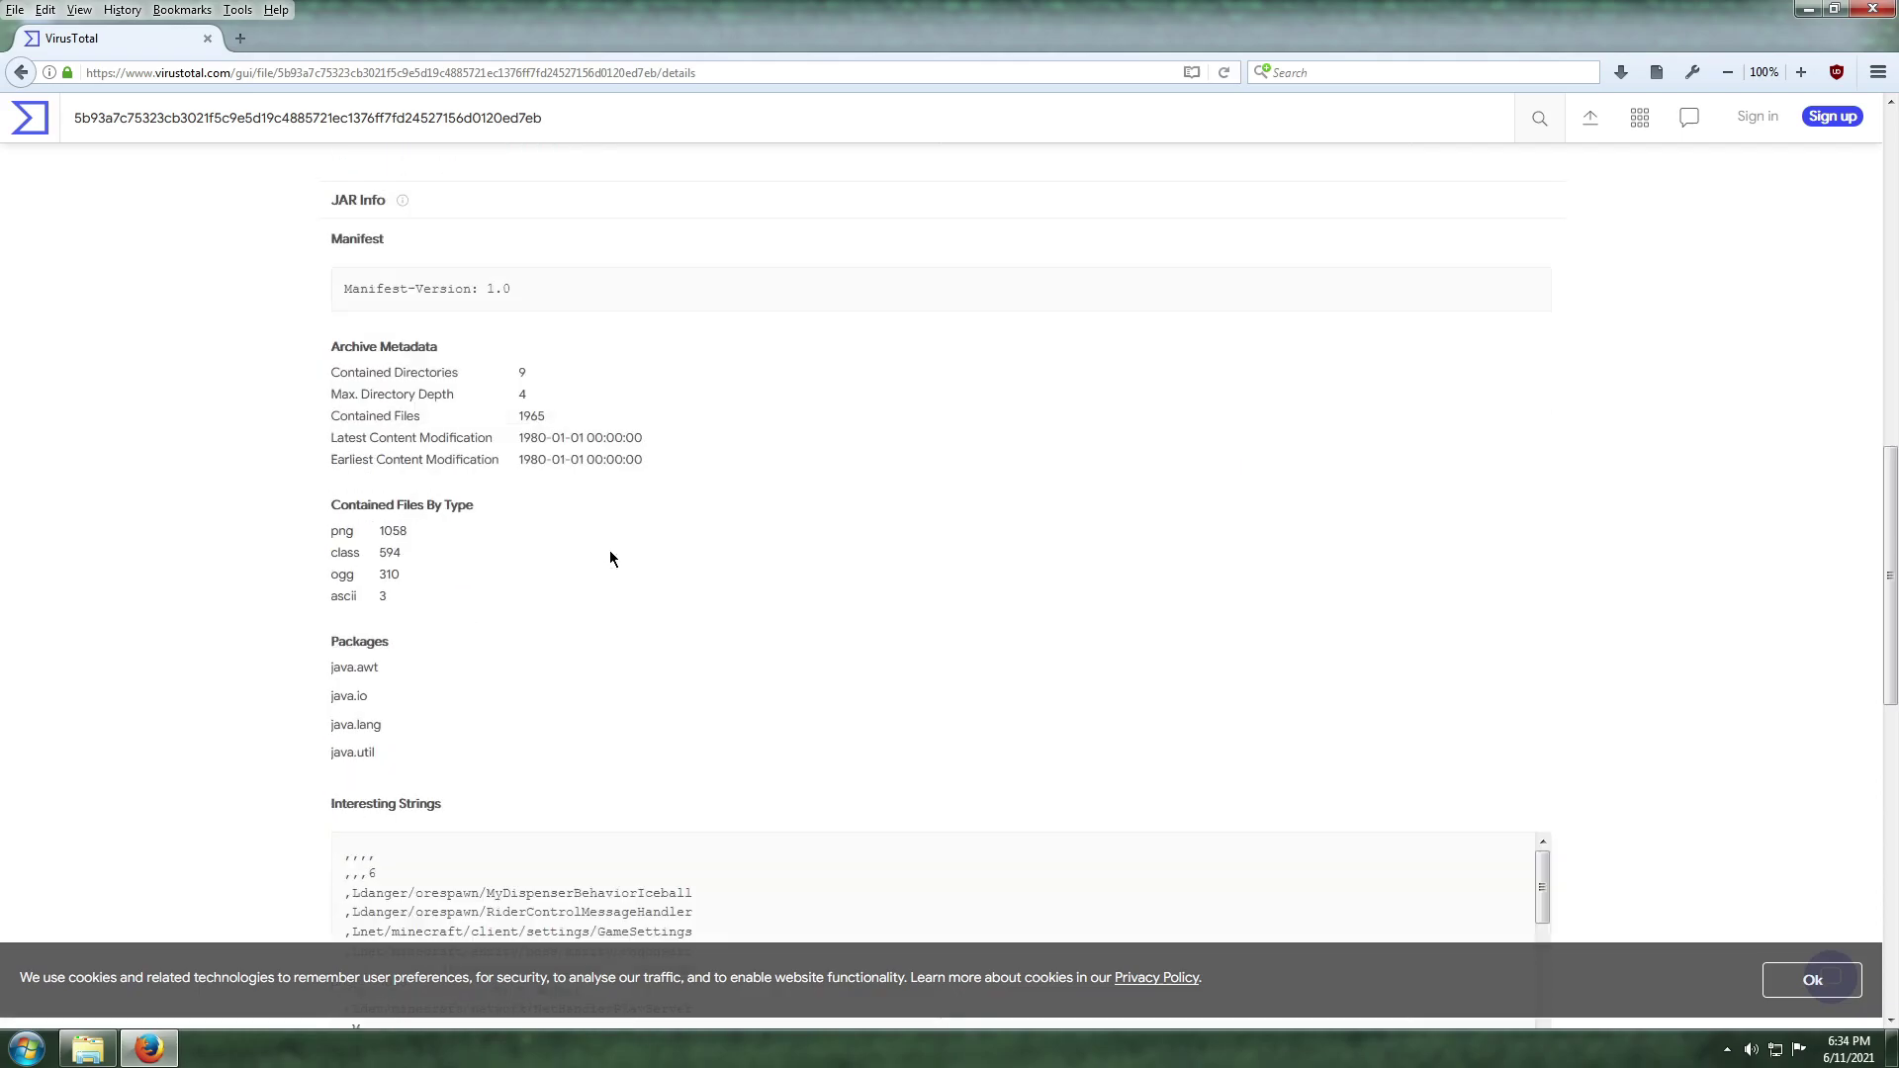
pyautogui.scroll(-8, 611, 557)
pyautogui.scroll(-2, 610, 558)
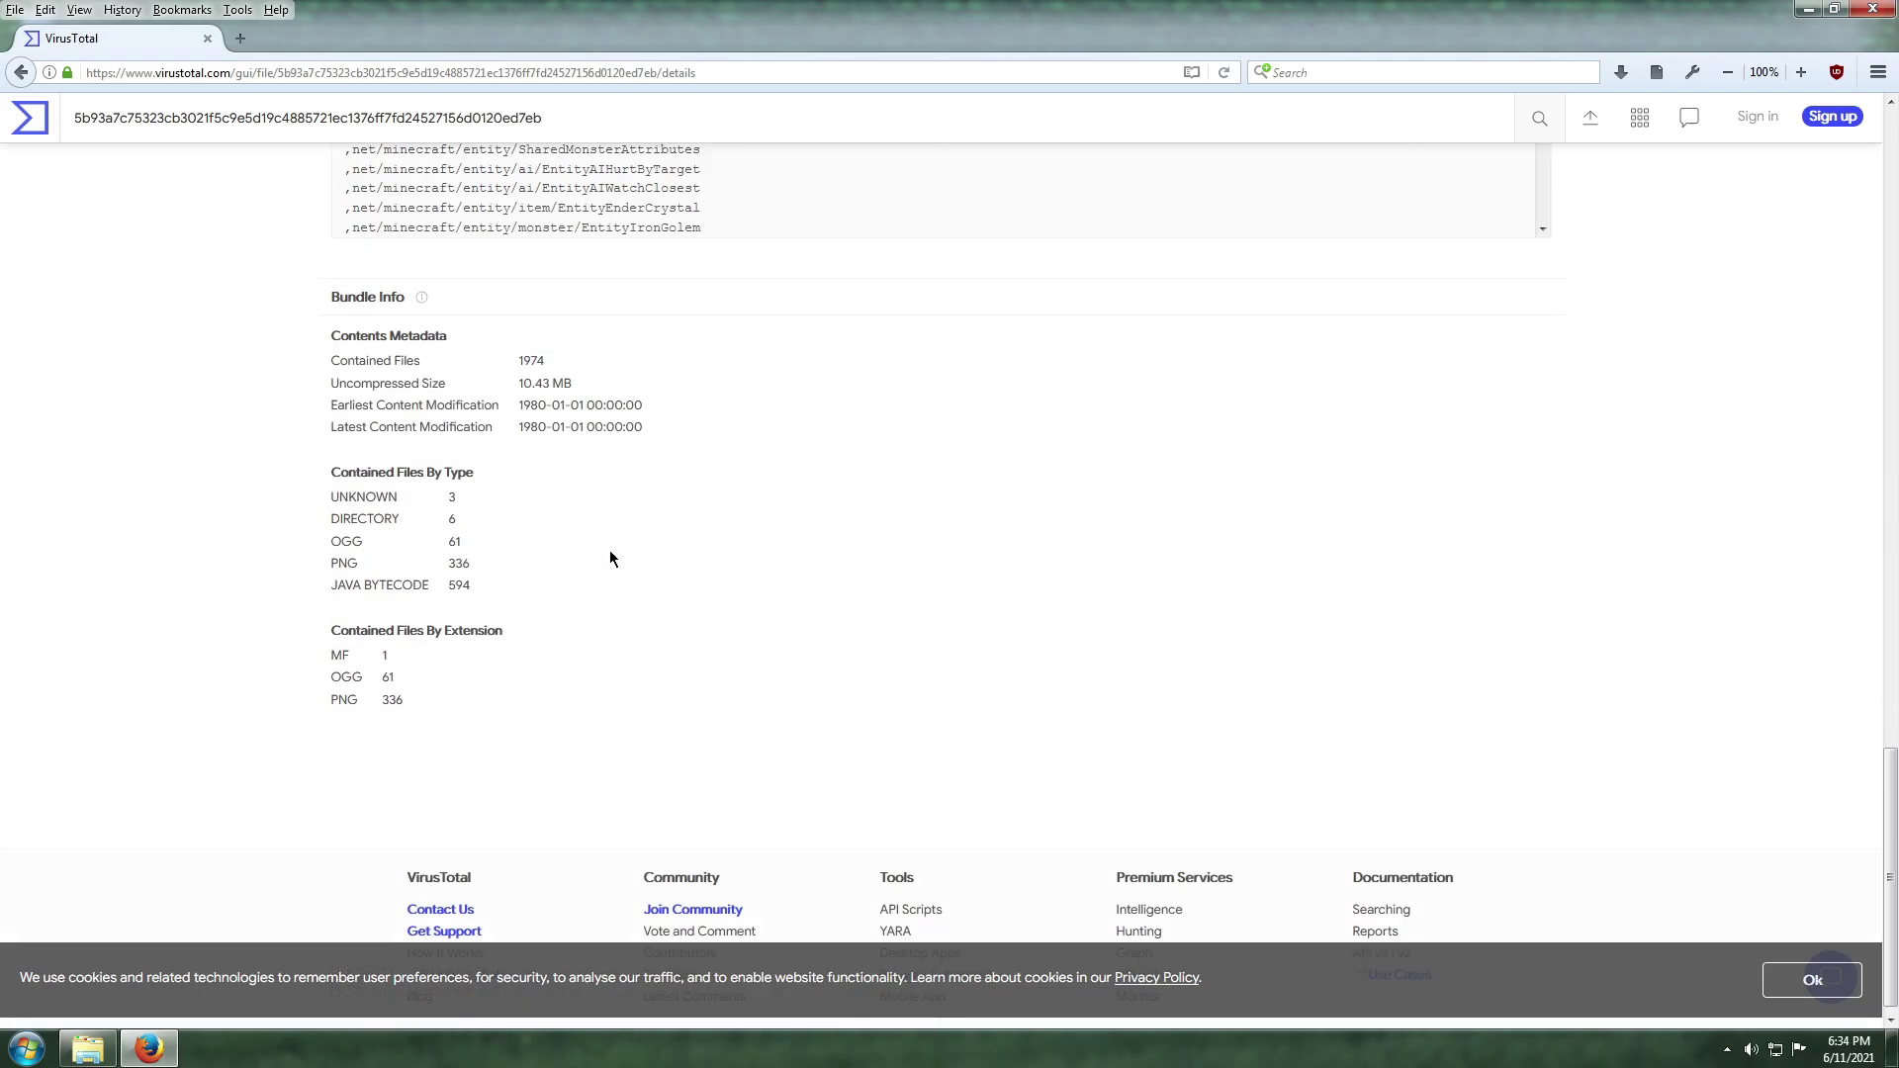
pyautogui.middleClick(738, 578)
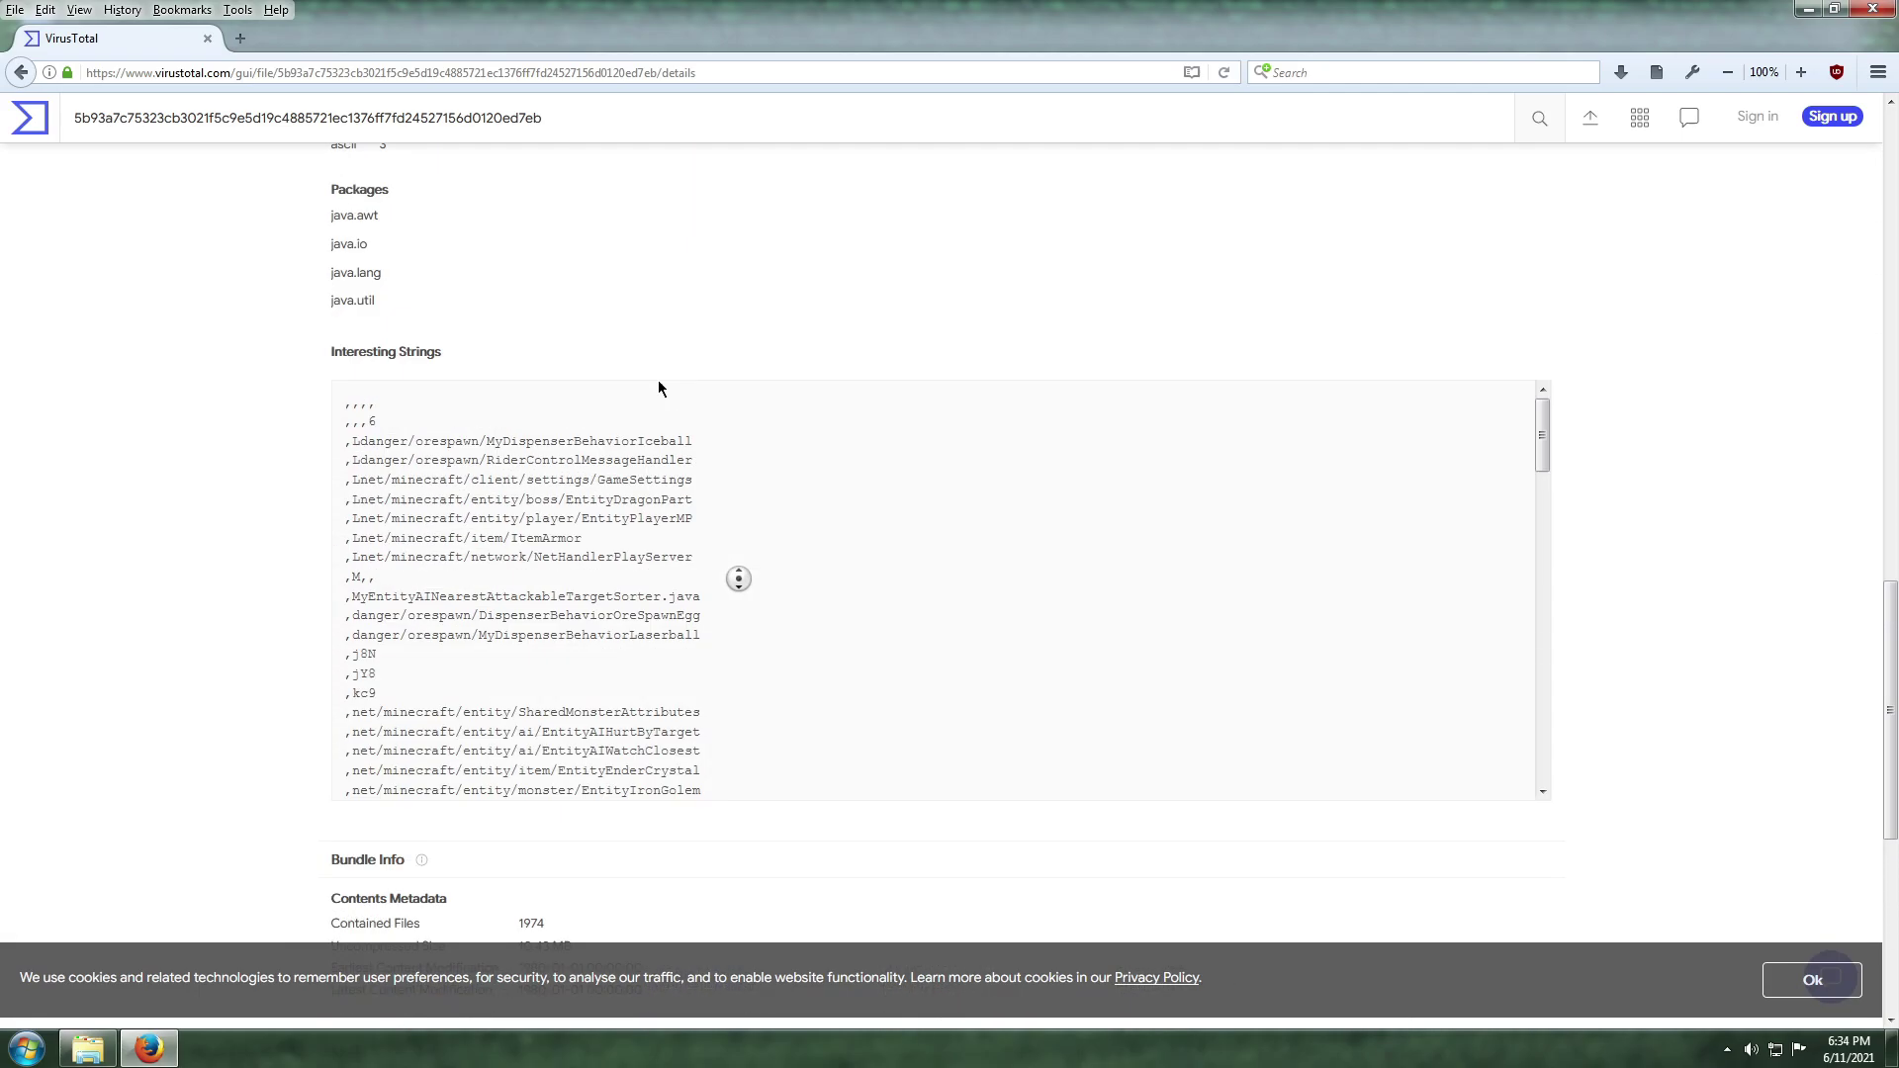
pyautogui.click(671, 495)
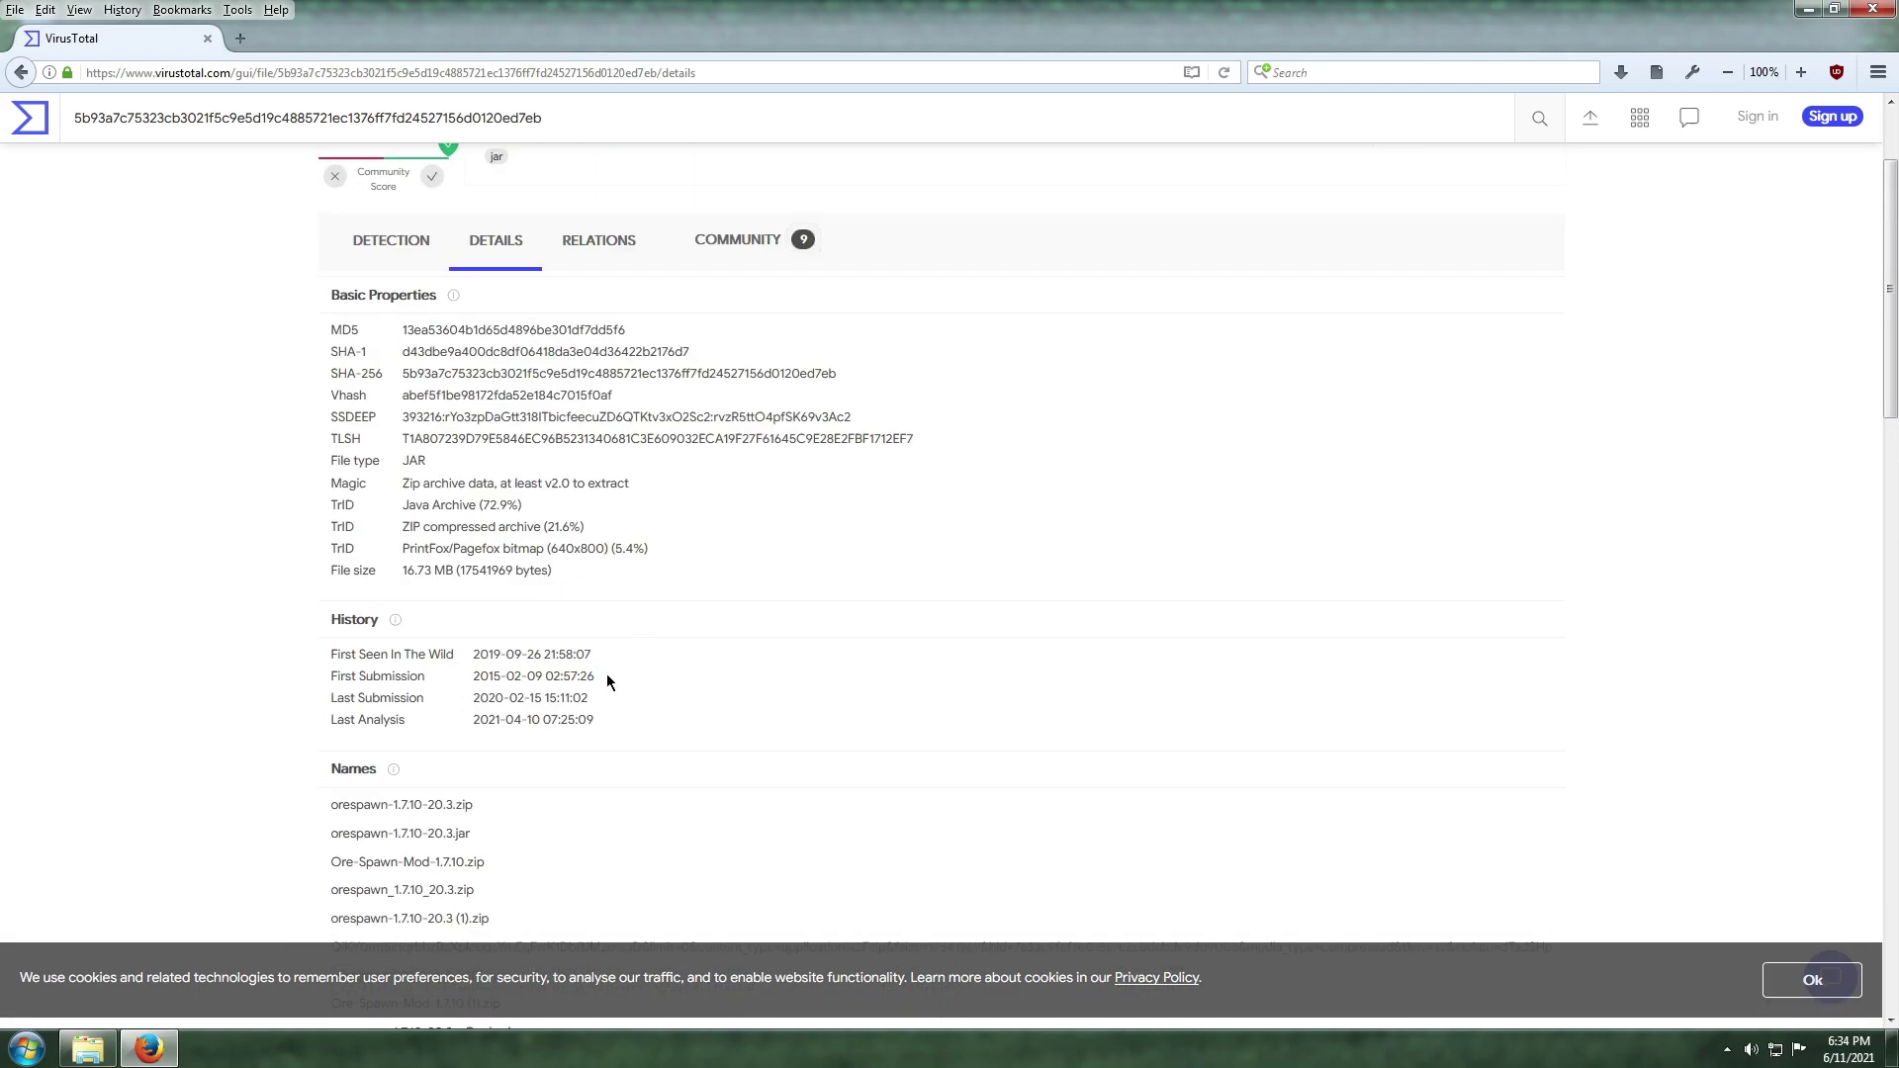
pyautogui.moveTo(518, 672); pyautogui.dragTo(613, 686)
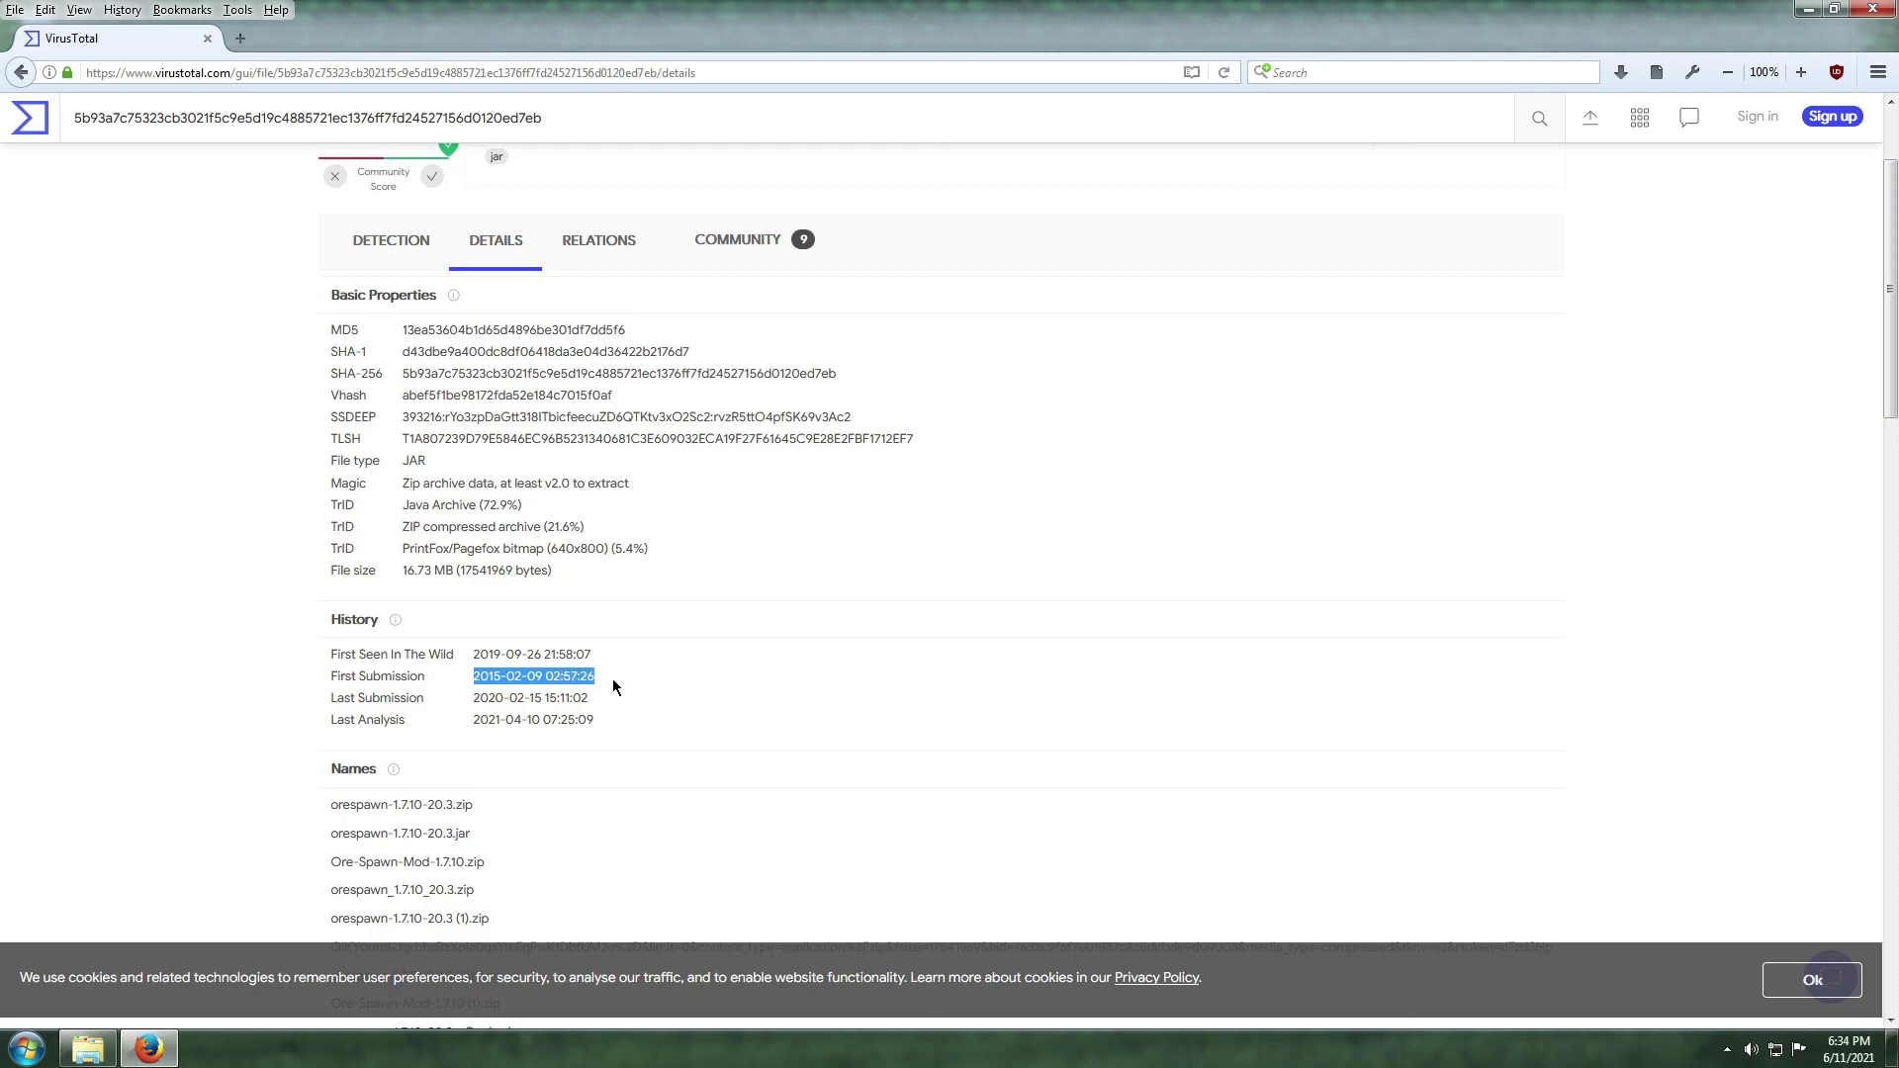
pyautogui.click(497, 673)
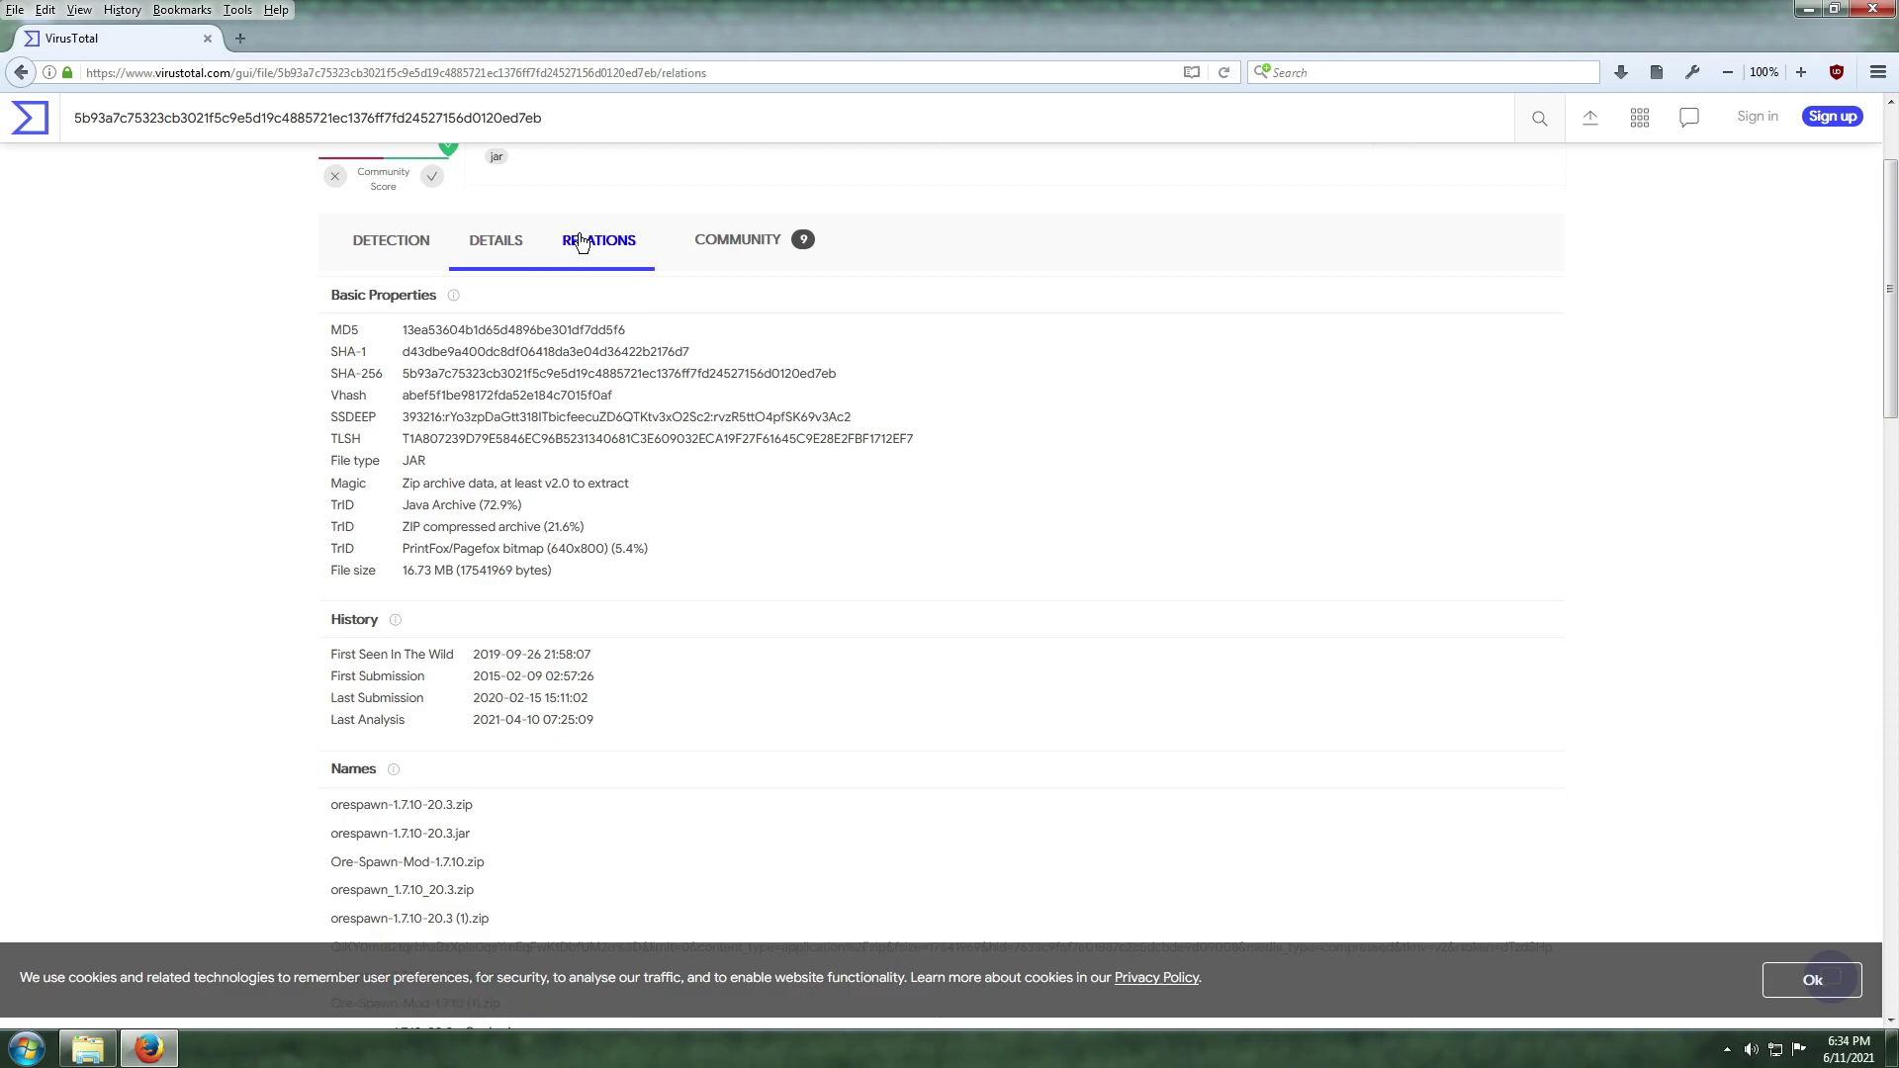
pyautogui.scroll(-2, 218, 398)
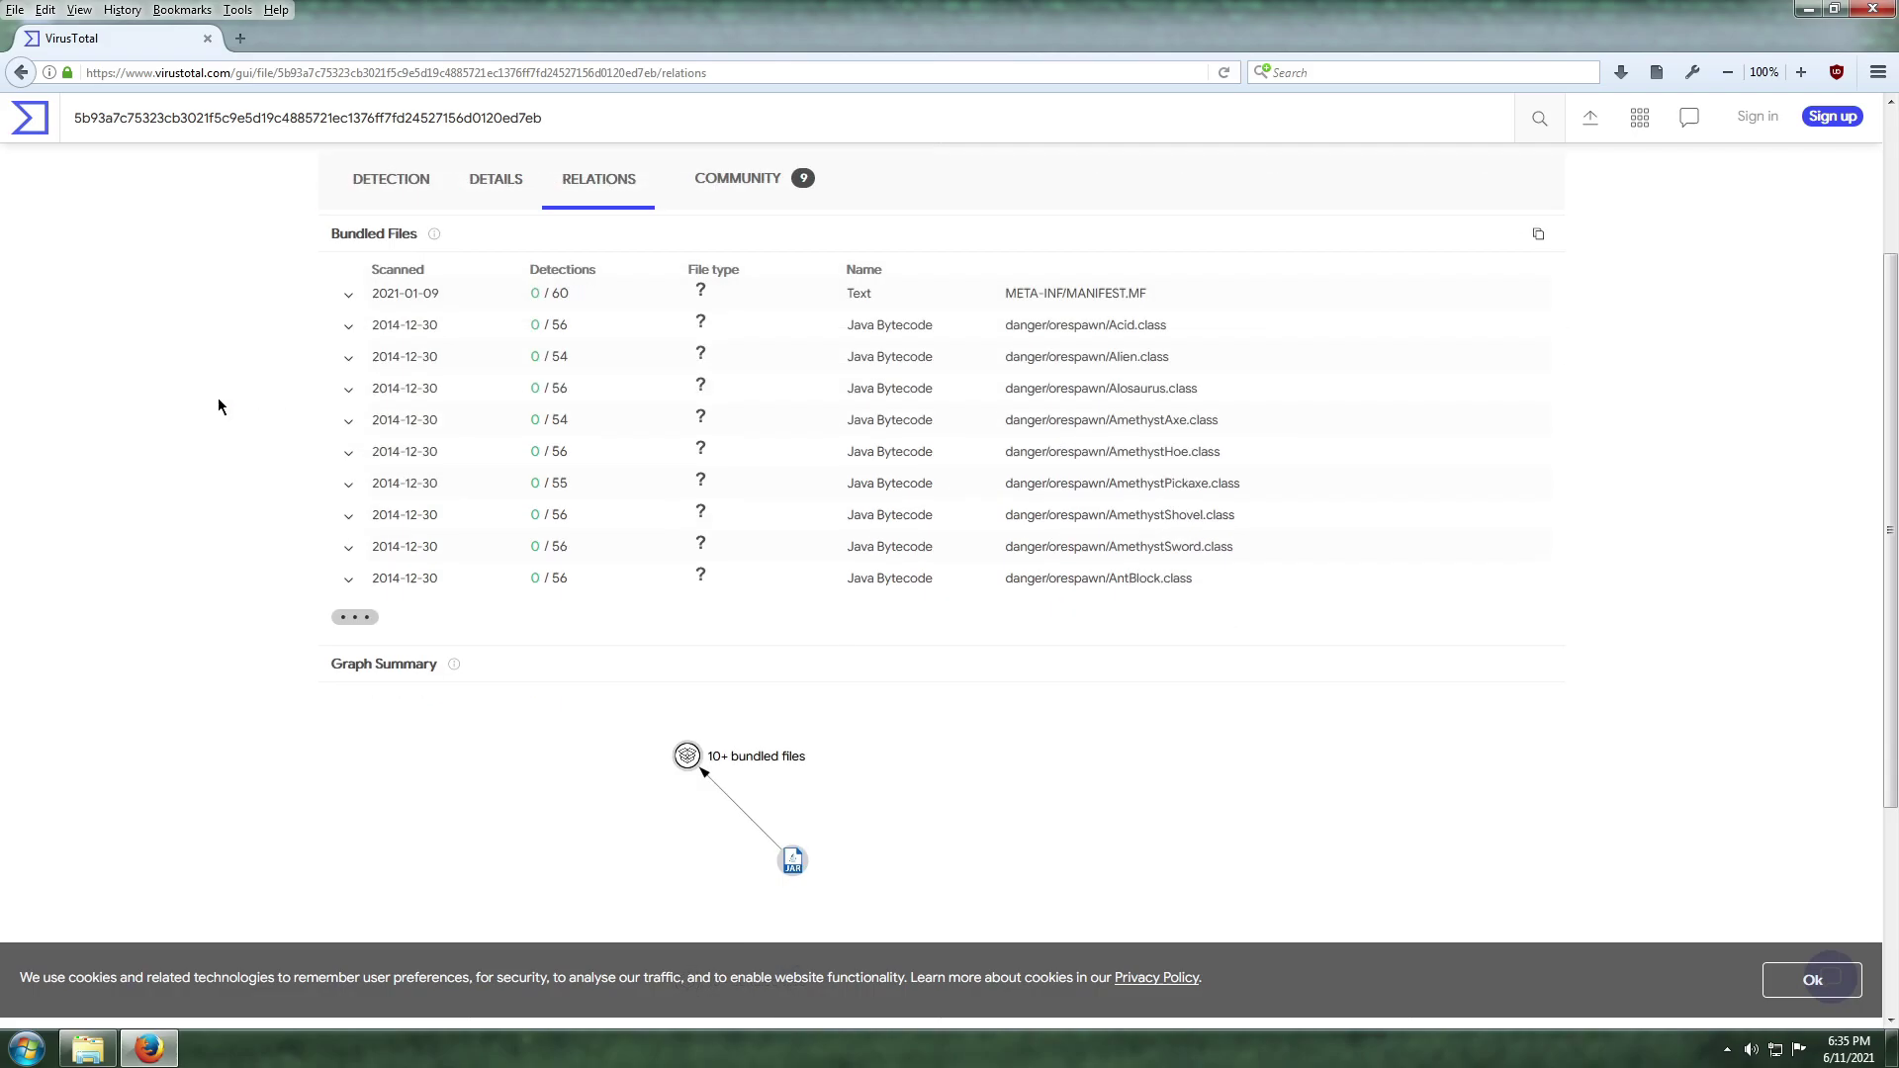
pyautogui.scroll(1, 296, 356)
pyautogui.click(364, 312)
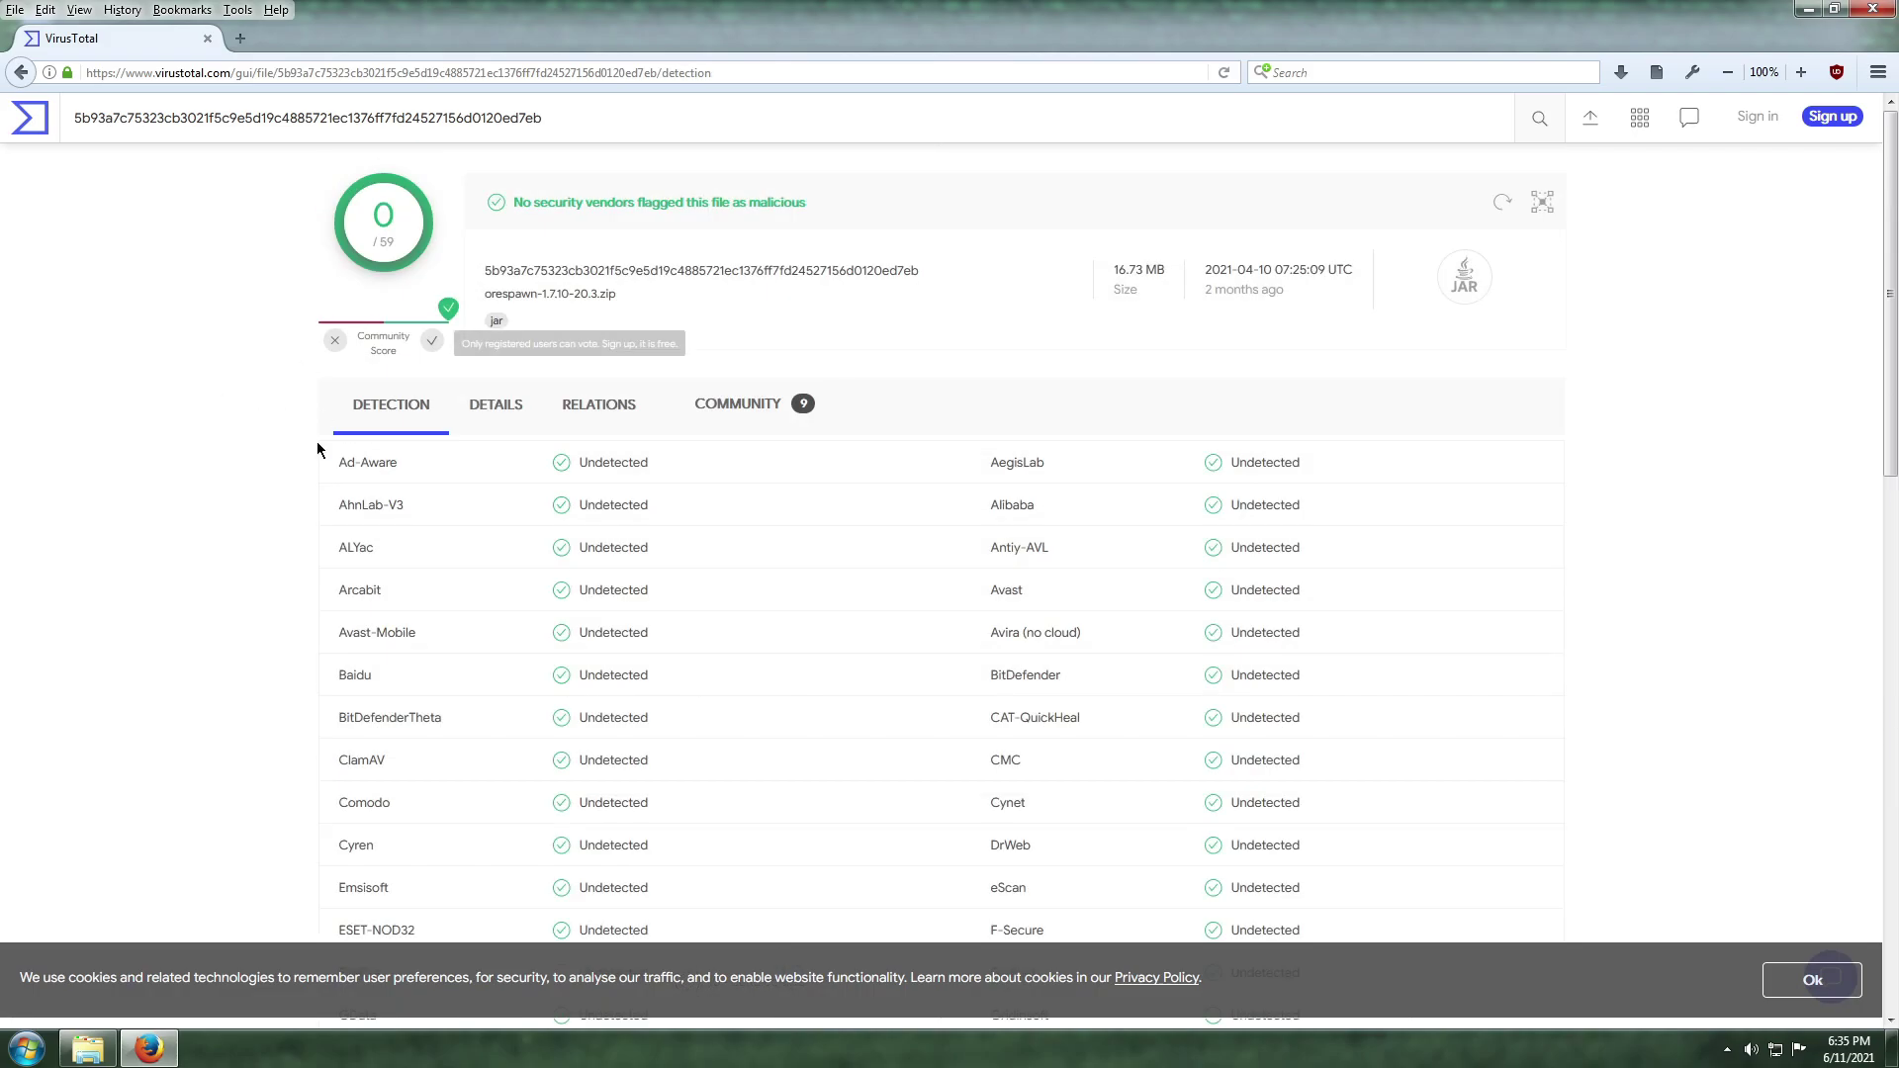
pyautogui.scroll(-15, 311, 475)
# Launch Paint via Run 'mspaint' and draw a rough checkmark with two brush strokes
pyautogui.scroll(4, 286, 554)
pyautogui.press('super+r')
pyautogui.write('mspaint')
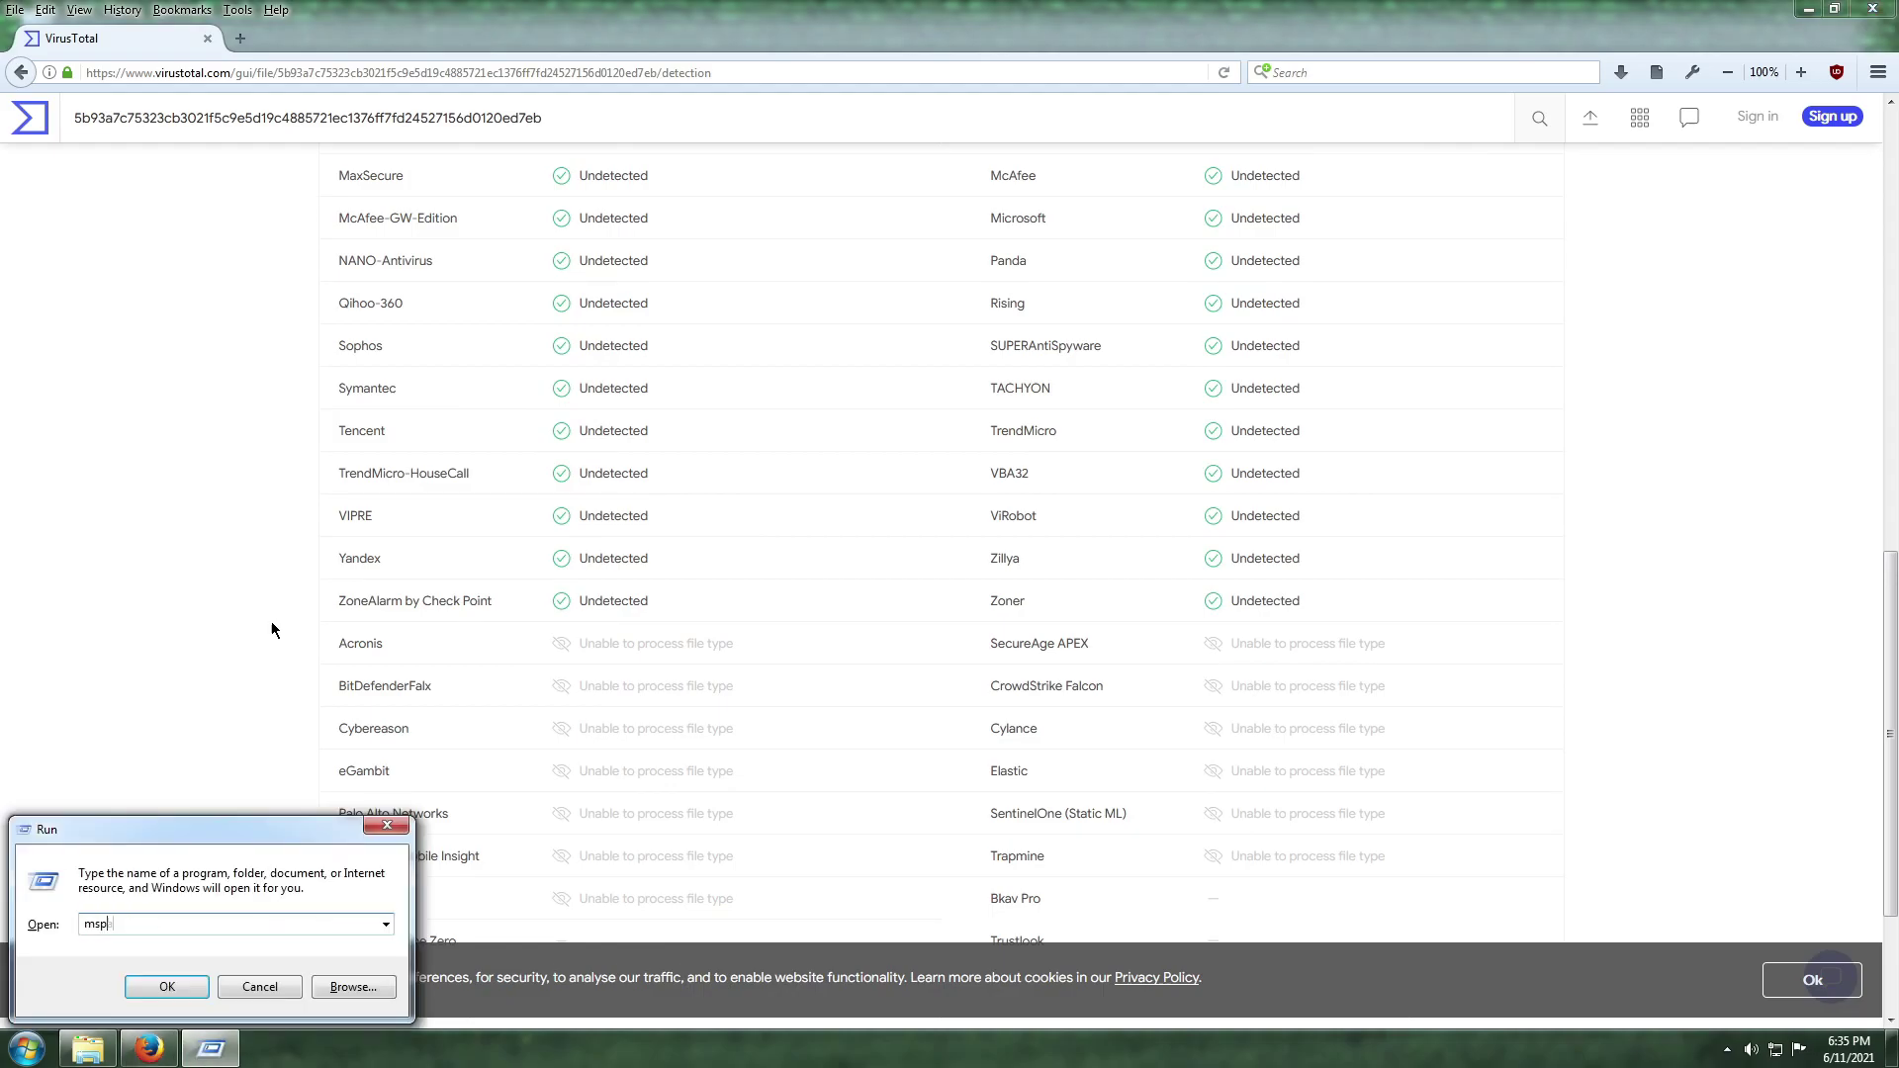
pyautogui.press('Return')
pyautogui.moveTo(267, 189); pyautogui.dragTo(356, 194)
pyautogui.moveTo(194, 368); pyautogui.dragTo(341, 322)
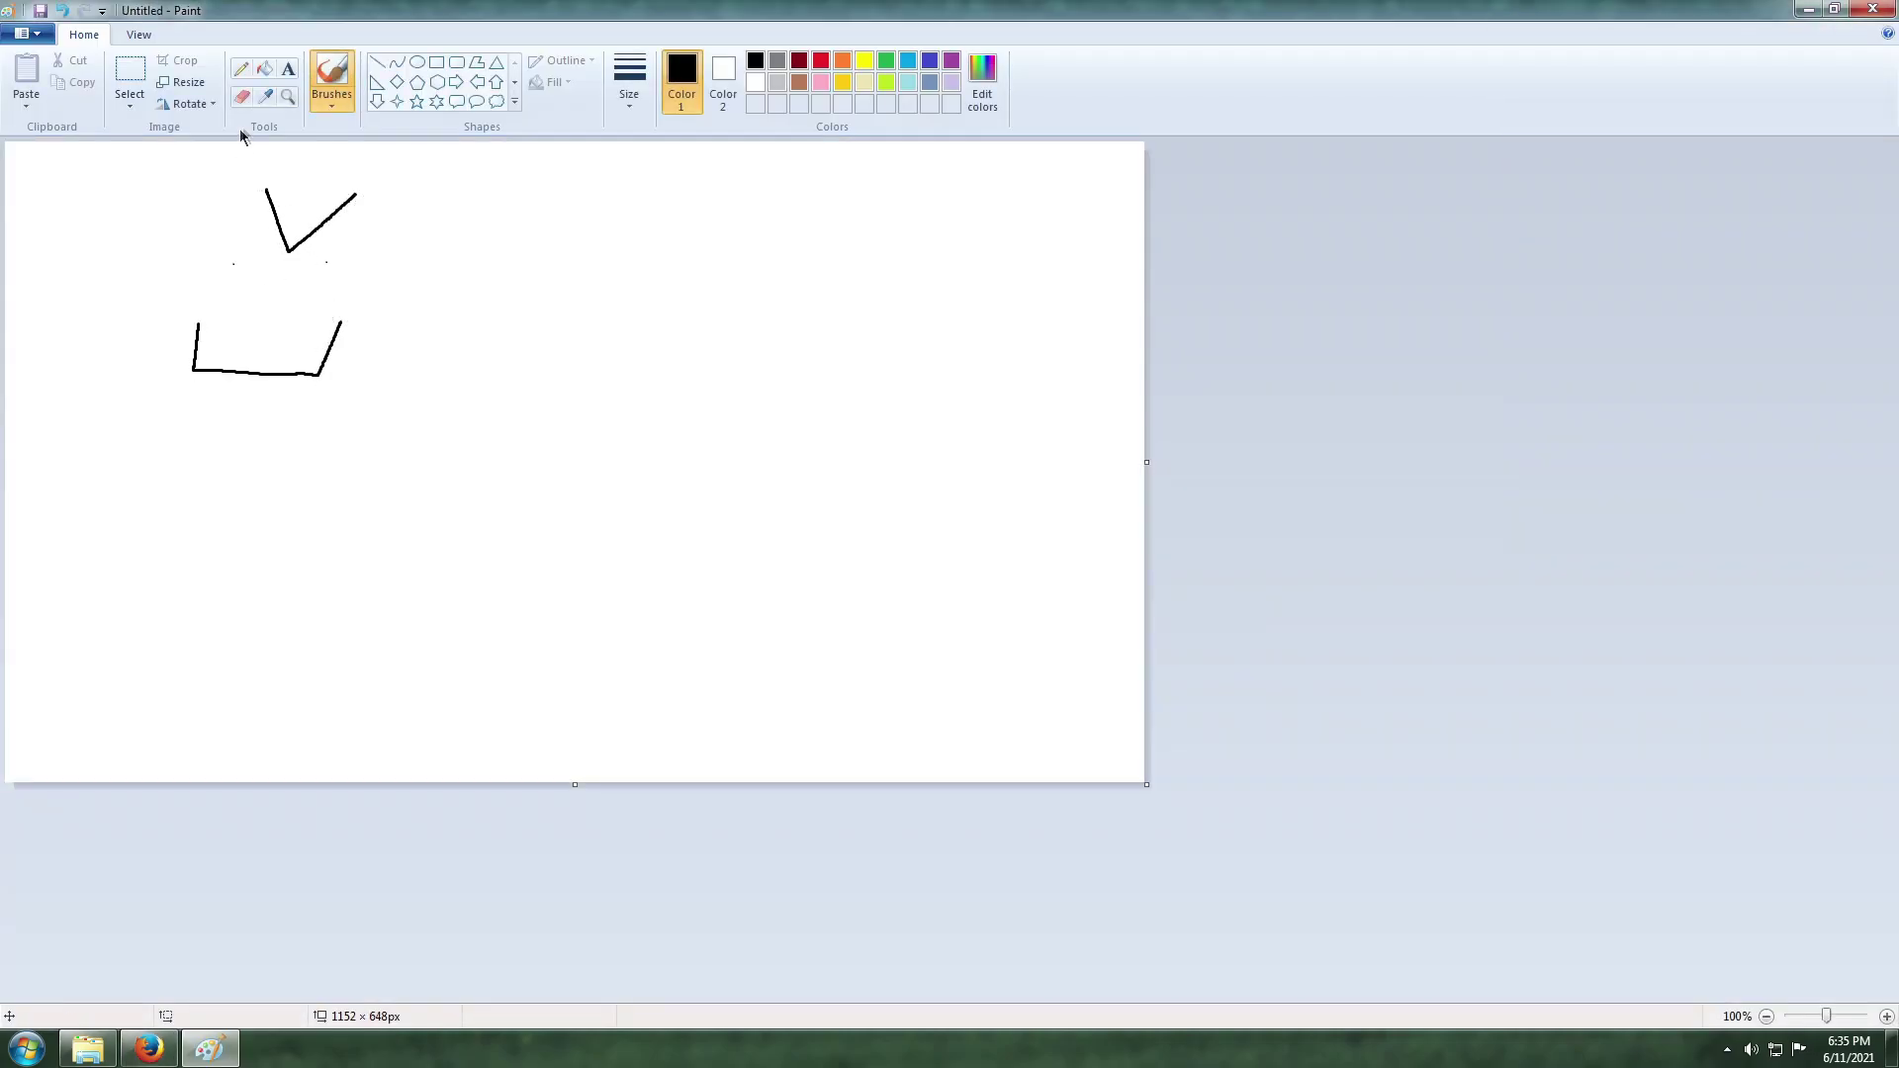
# Choose the Text tool and set the font size to 36
pyautogui.click(288, 68)
pyautogui.click(475, 249)
pyautogui.click(144, 98)
pyautogui.click(120, 337)
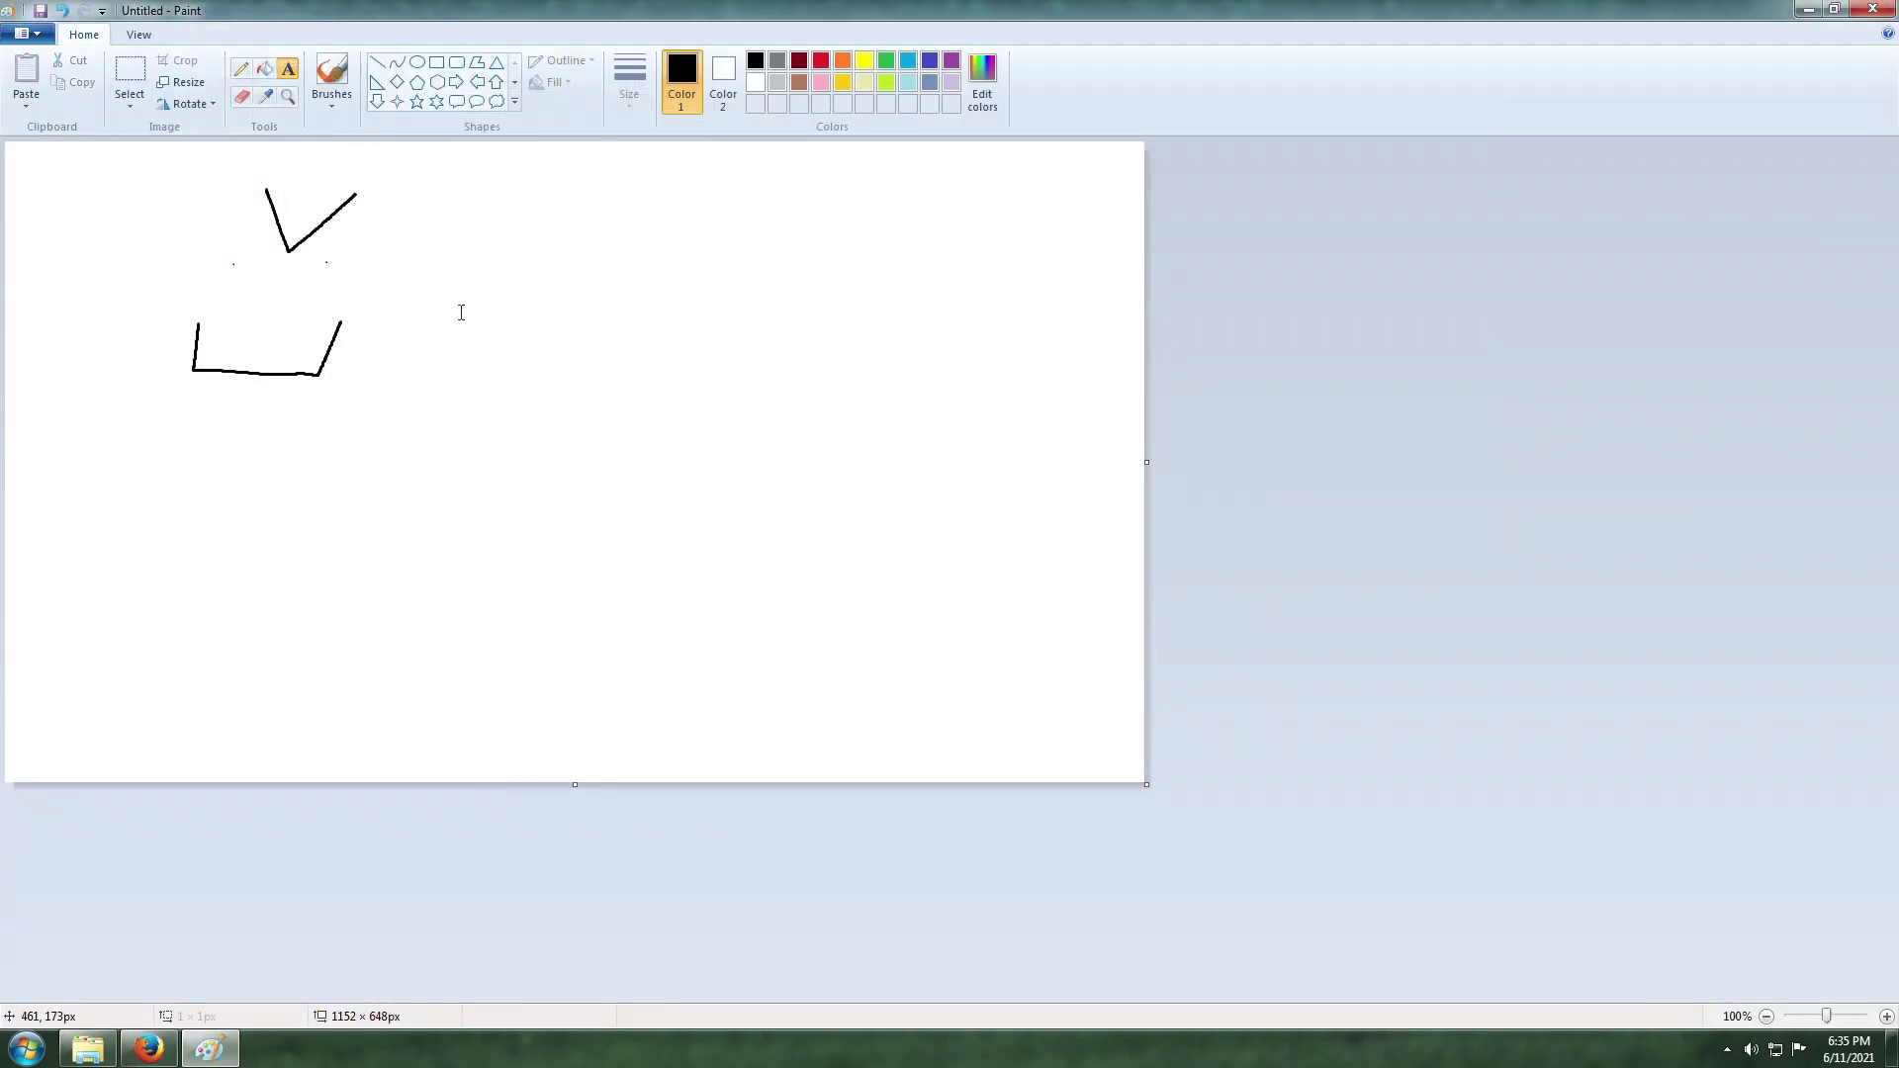
# Write 'nice. it's safe.', 'official download', 'real not fake.', 'working 2023' on four lines
pyautogui.click(459, 277)
pyautogui.write("nice. it's safe.")
pyautogui.press('Return')
pyautogui.write('official download')
pyautogui.press('Return')
pyautogui.write('real not fake.')
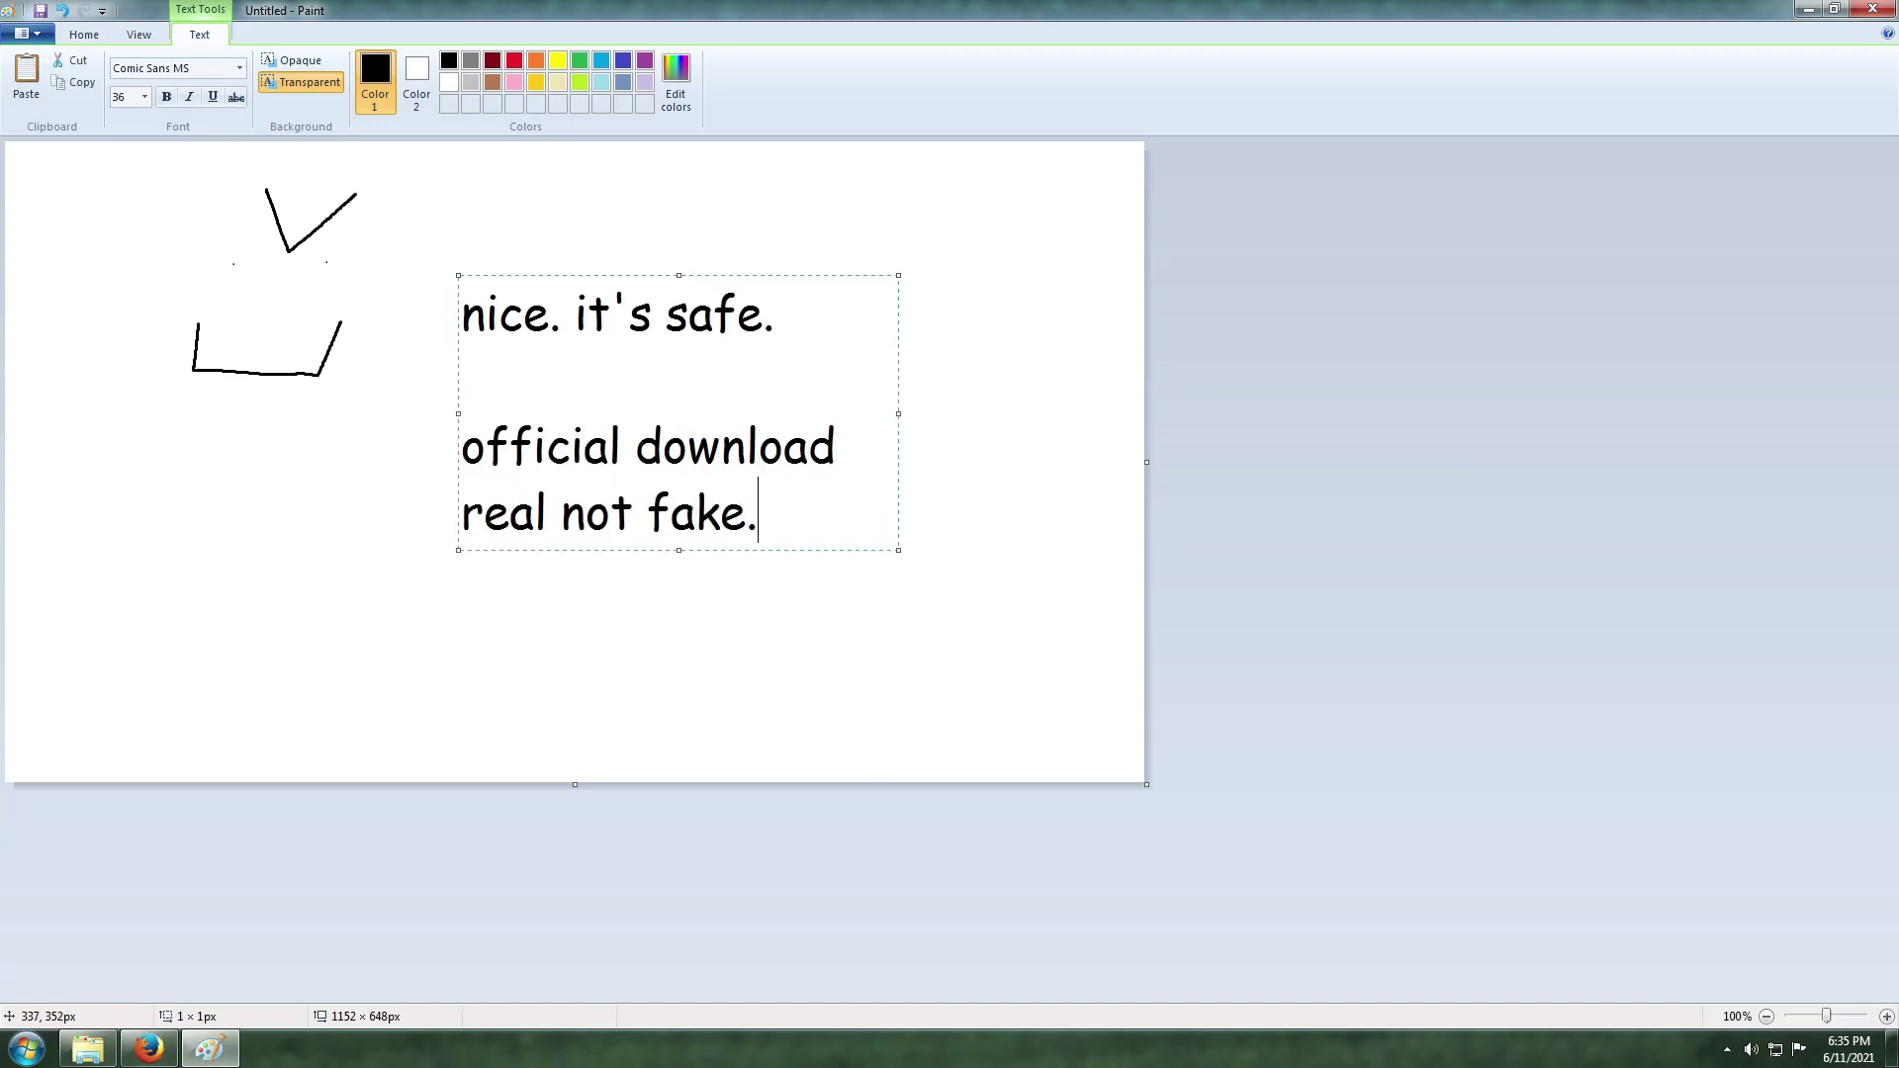
pyautogui.press('Return')
pyautogui.write('working 2023')
pyautogui.press('Return')
pyautogui.press('Return')
pyautogui.click(338, 490)
# Add 'now you, too, can play your old modpacks' and shift both text blocks up-left
pyautogui.moveTo(261, 644); pyautogui.dragTo(1005, 715)
pyautogui.write('now you, too, can play your old modpacks')
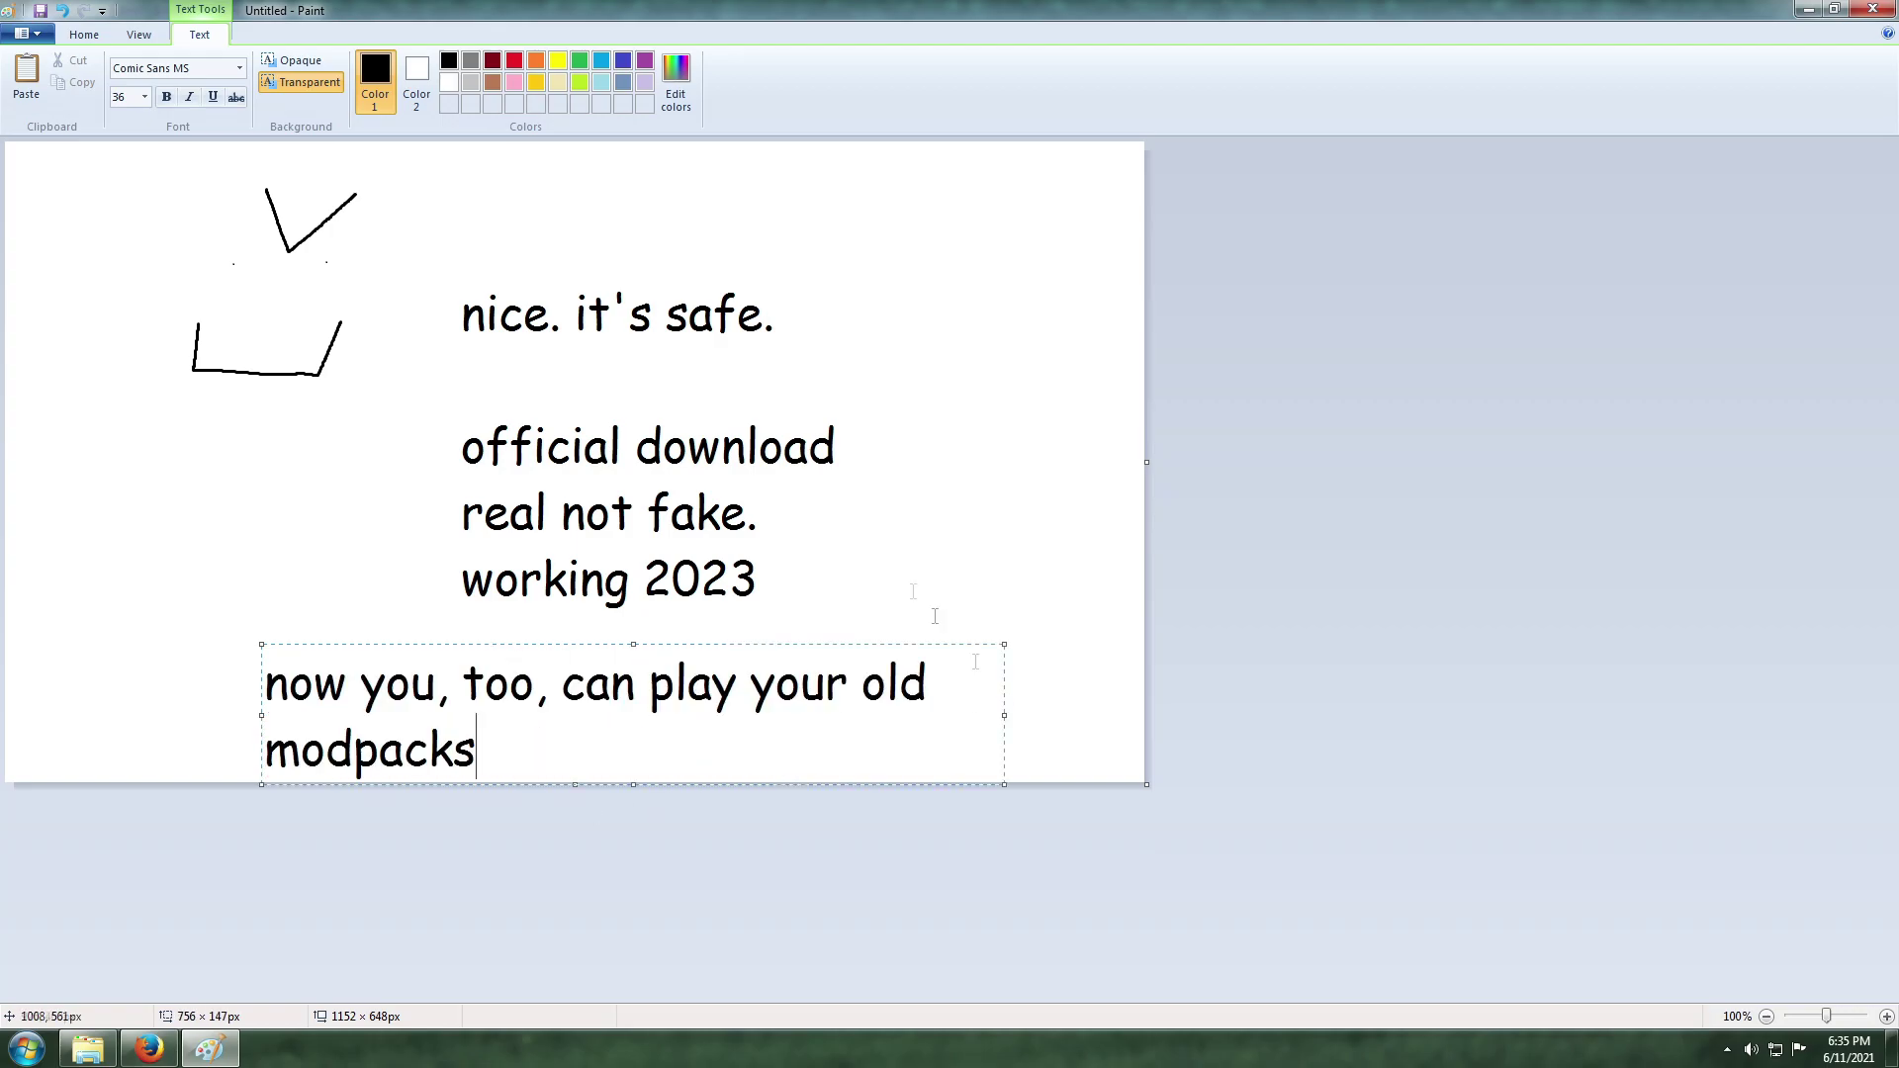
pyautogui.click(709, 620)
pyautogui.moveTo(545, 353); pyautogui.dragTo(862, 621)
pyautogui.moveTo(643, 445); pyautogui.dragTo(623, 339)
pyautogui.moveTo(252, 647); pyautogui.dragTo(695, 605)
# Add the closing line 'remember, archive your crap.' near the canvas bottom
pyautogui.click(288, 68)
pyautogui.moveTo(140, 696); pyautogui.dragTo(580, 784)
pyautogui.write('remember,')
pyautogui.press('BackSpace')
pyautogui.press('BackSpace')
pyautogui.press('BackSpace')
pyautogui.press('BackSpace')
pyautogui.press('BackSpace')
pyautogui.press('BackSpace')
pyautogui.press('BackSpace')
pyautogui.press('BackSpace')
pyautogui.press('BackSpace')
pyautogui.write('your crap.')
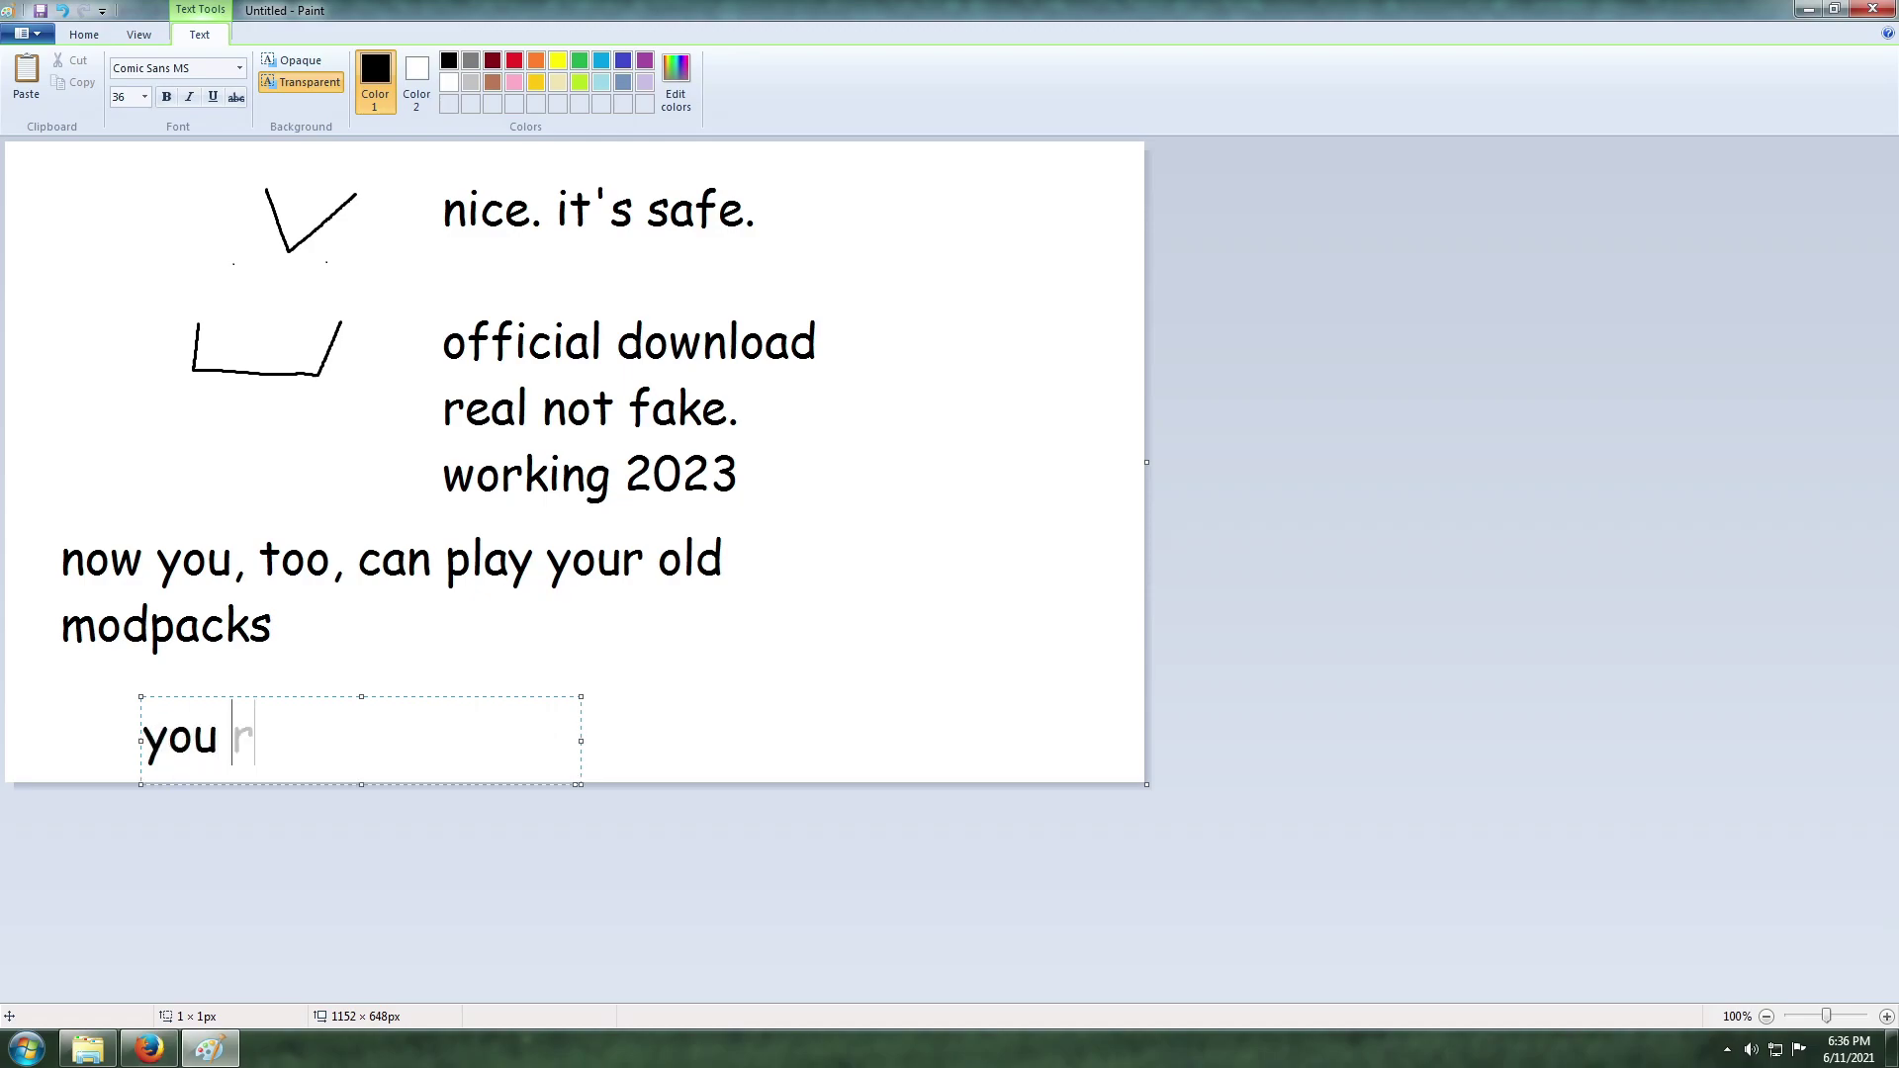
pyautogui.press('Home')
pyautogui.write('remember, archive')
pyautogui.click(961, 585)
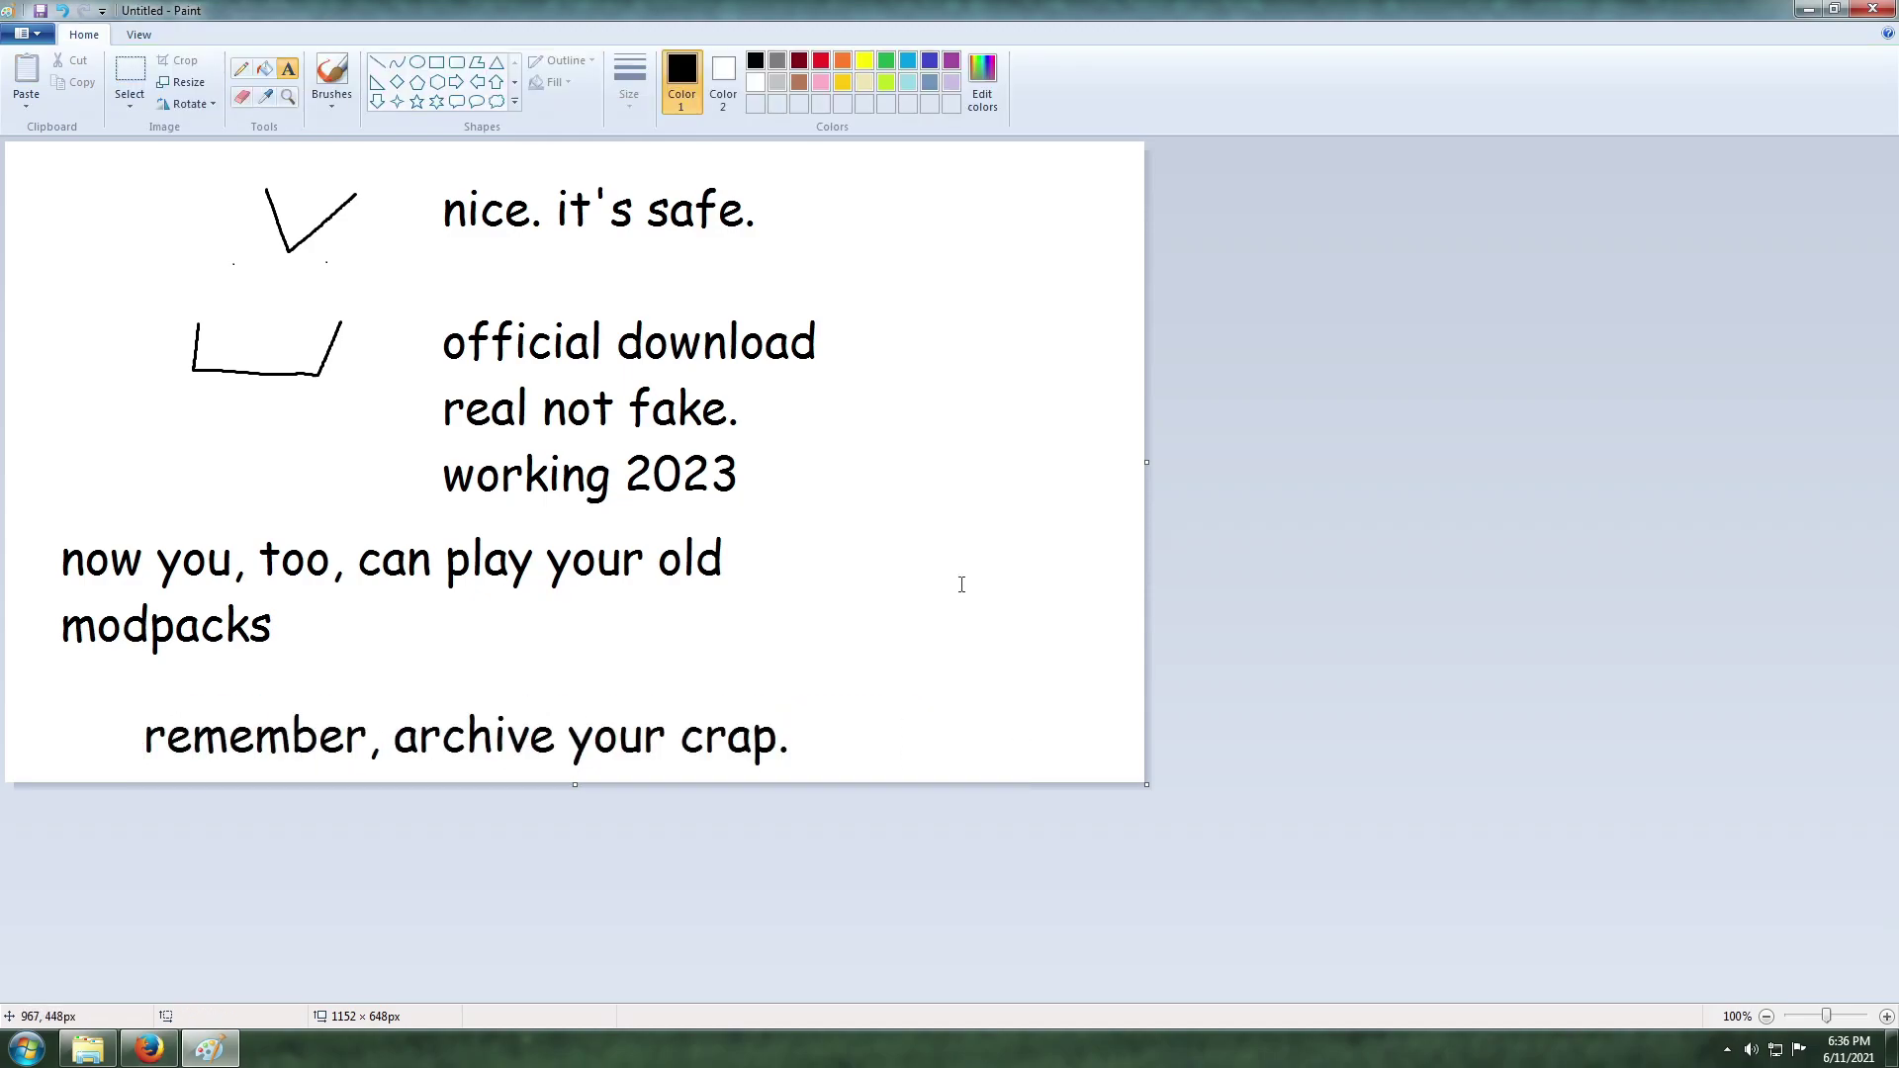